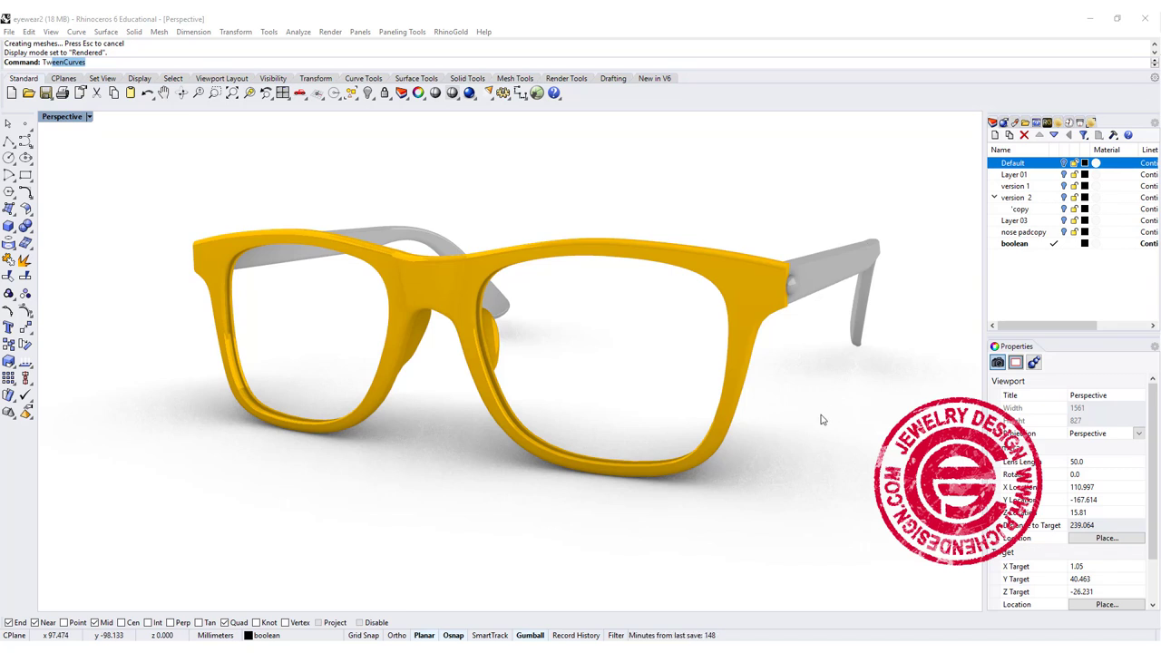
Step: Examine the rendered eyewear frame, its nose pads and its temples from the front, back and side
right_click_drag(837, 402, 680, 432)
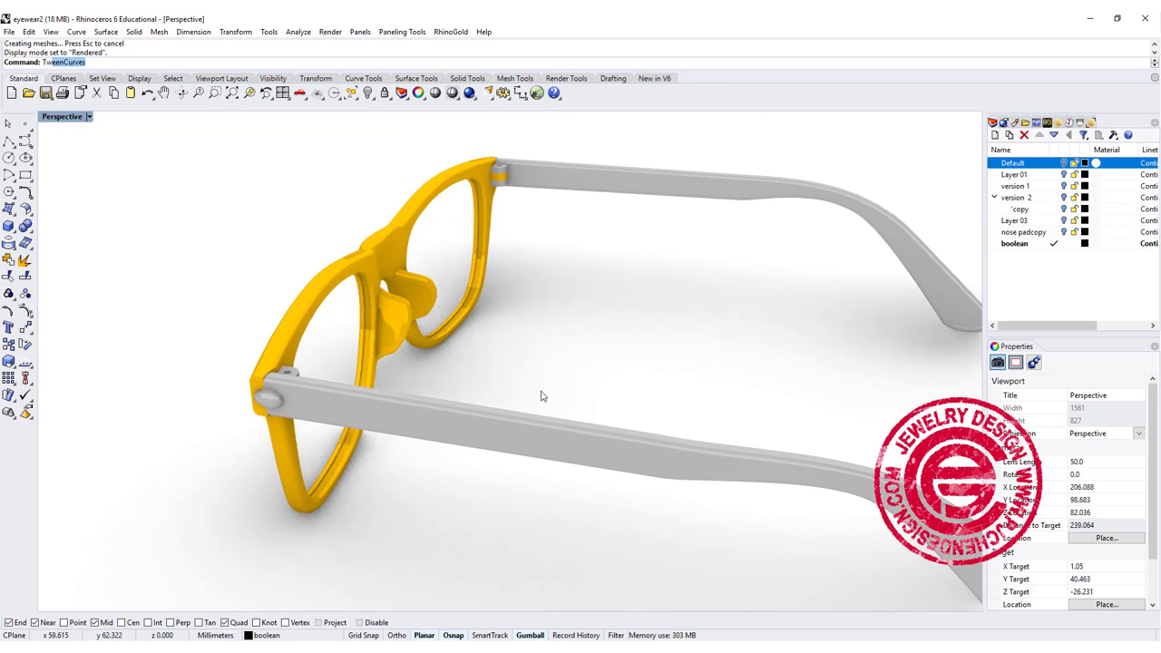
scroll(436, 331, "up", 2)
right_click_drag(437, 331, 438, 358)
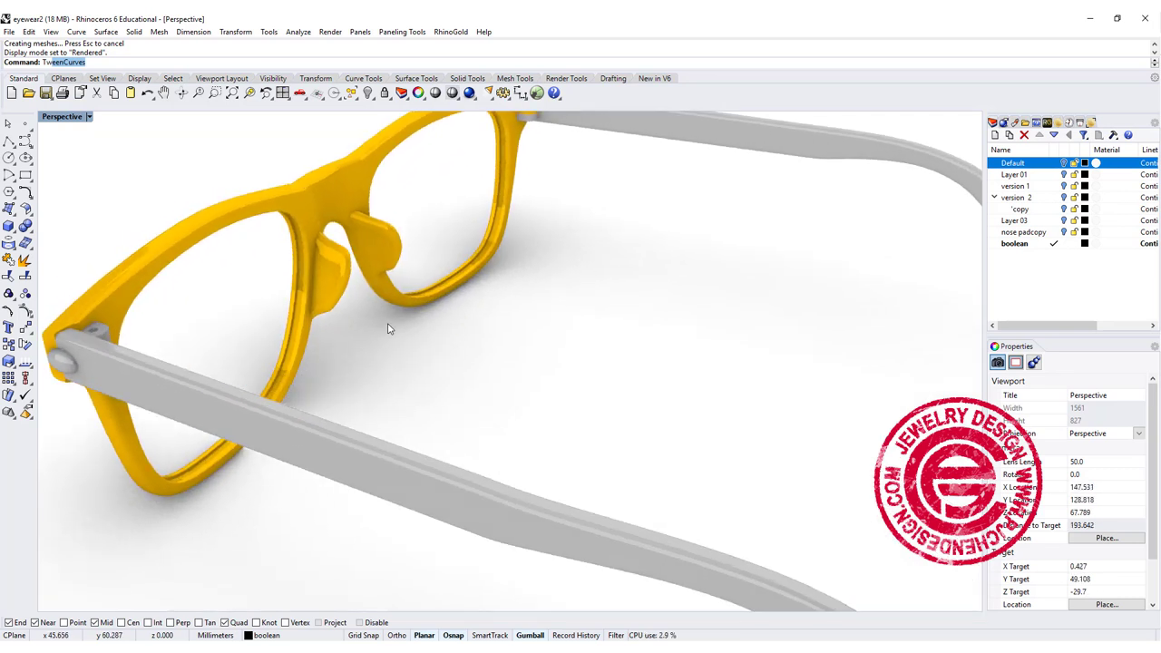
left_click(346, 284)
right_click_drag(346, 284, 347, 304)
right_click_drag(393, 353, 458, 329)
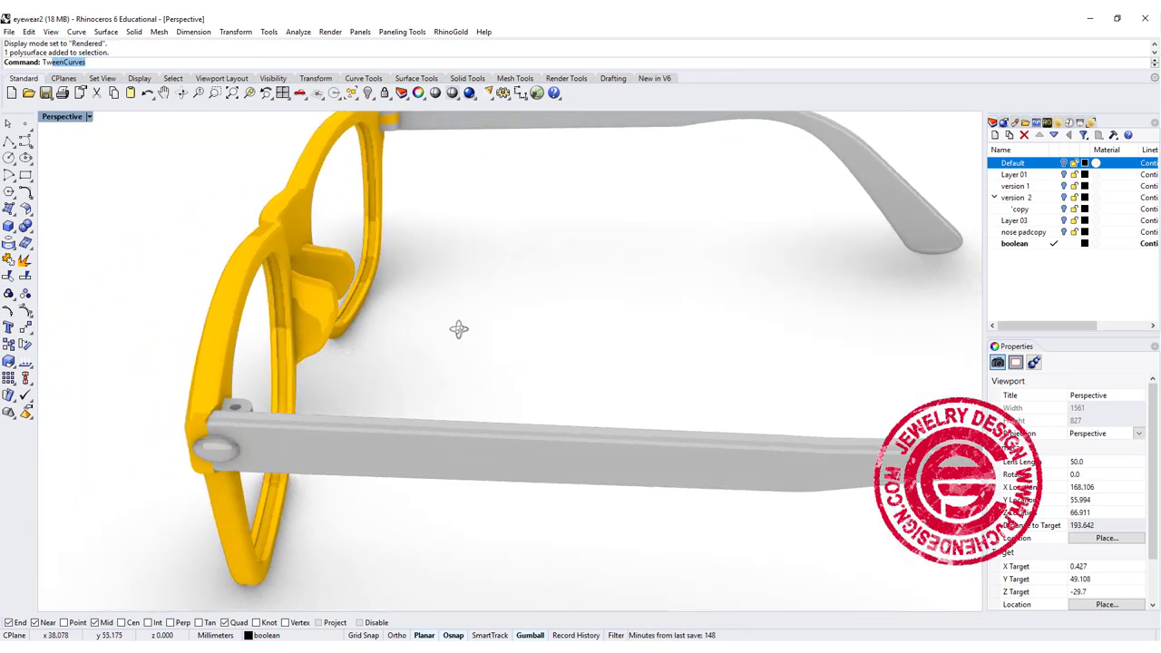
right_click_drag(455, 433, 610, 422)
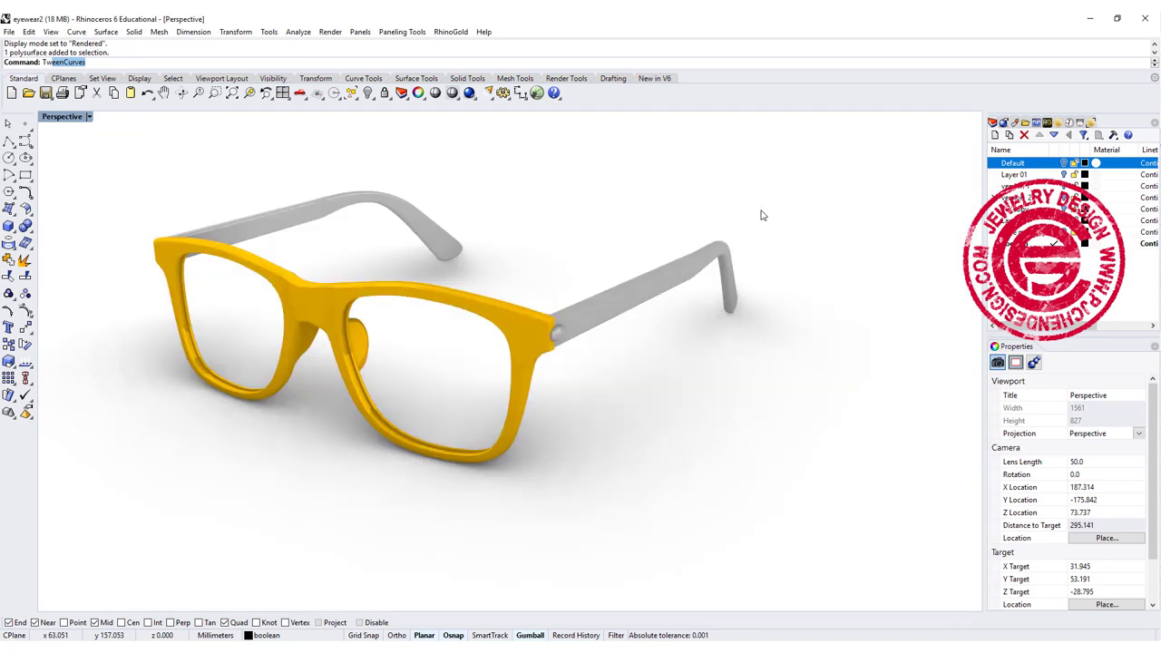
Step: Switch to Google Chrome and browse the image results for front human face wearing eyewear as glasses-fit references
key("alt+Tab")
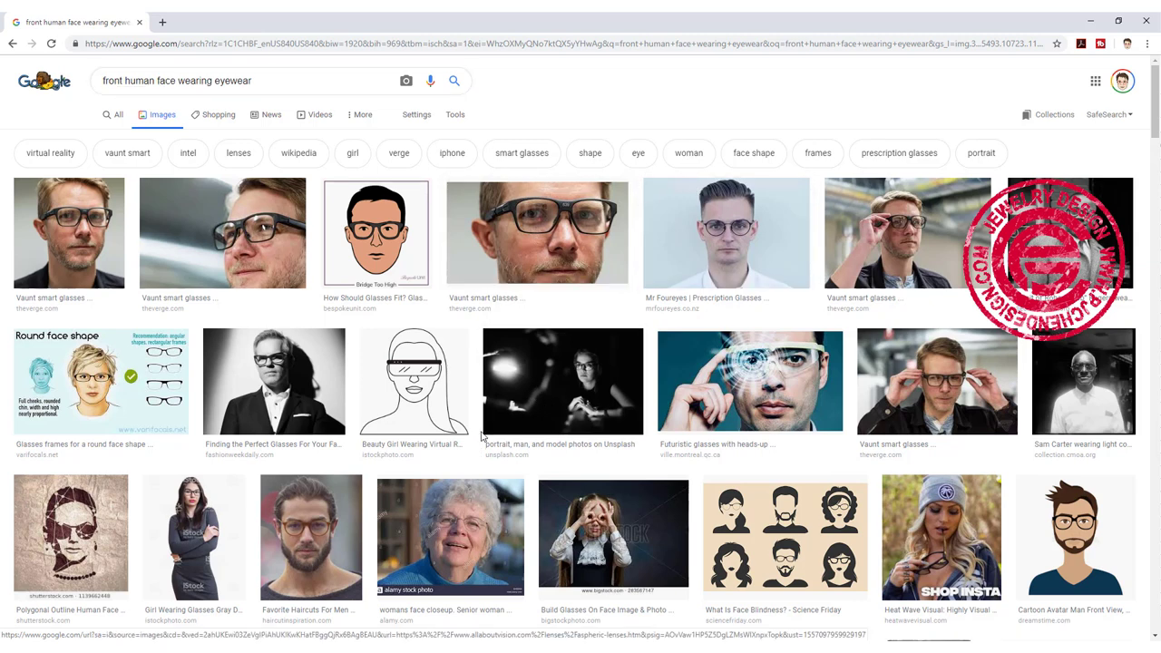
scroll(482, 437, "down", 9)
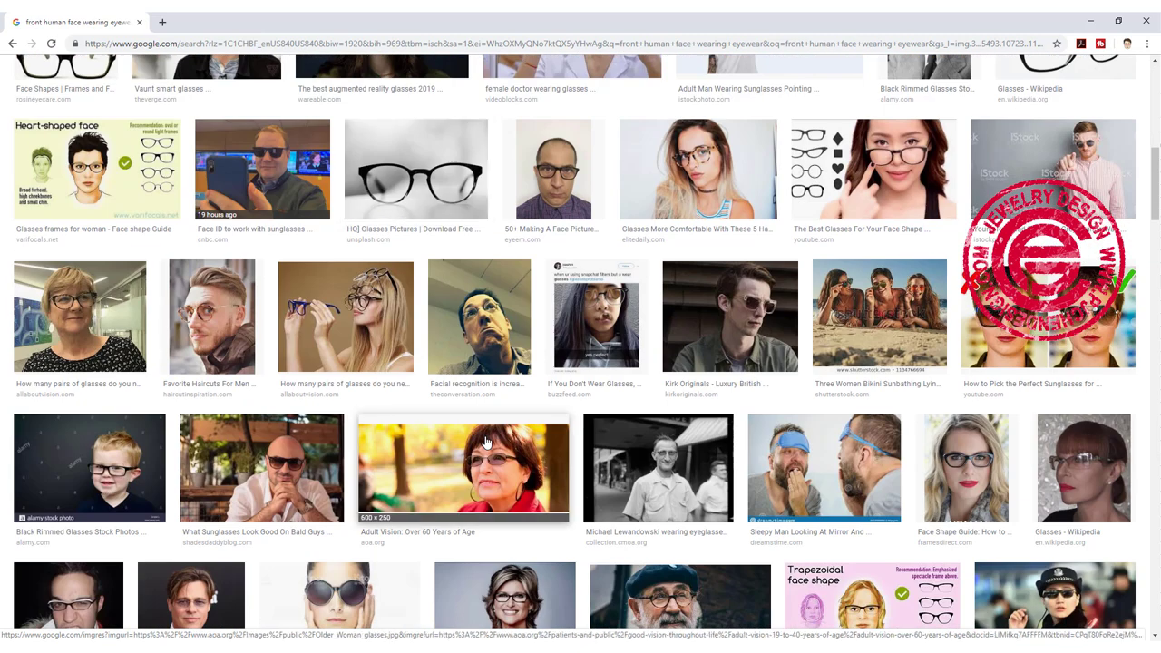
scroll(486, 442, "down", 4)
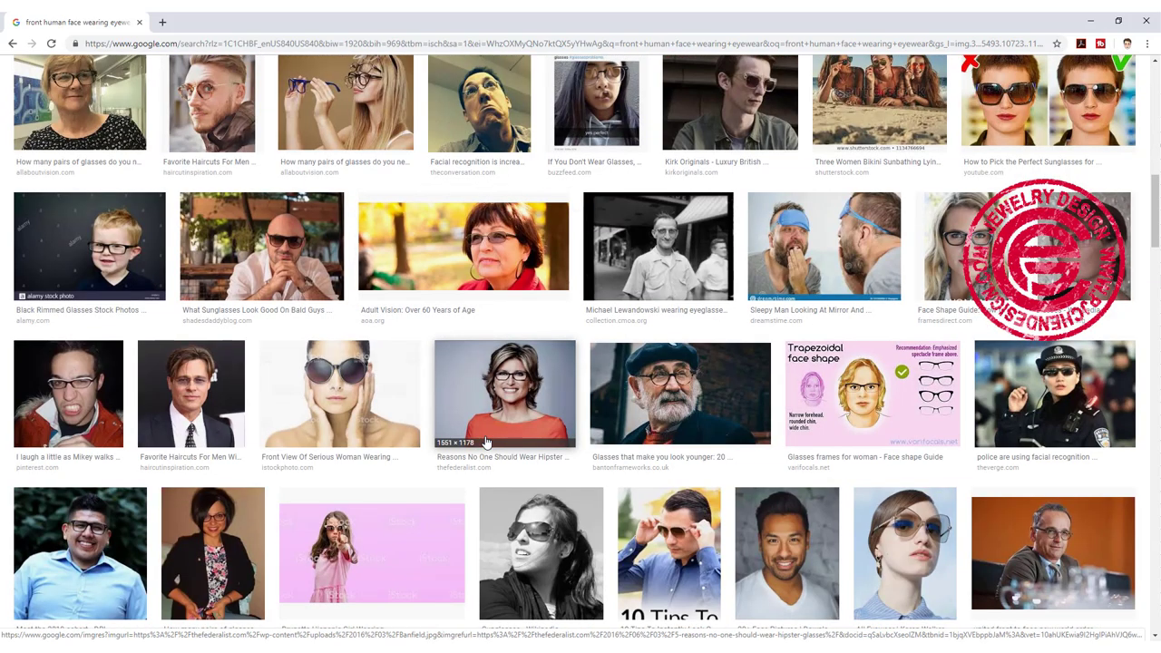
scroll(486, 441, "down", 4)
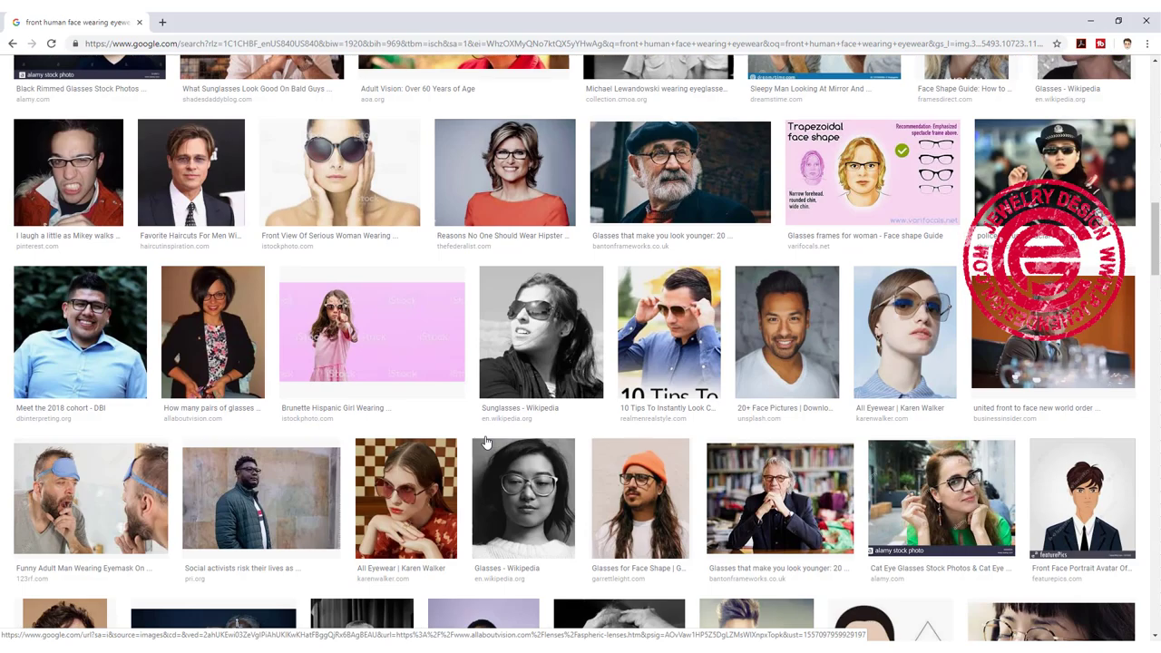
scroll(486, 442, "down", 4)
scroll(486, 442, "down", 4)
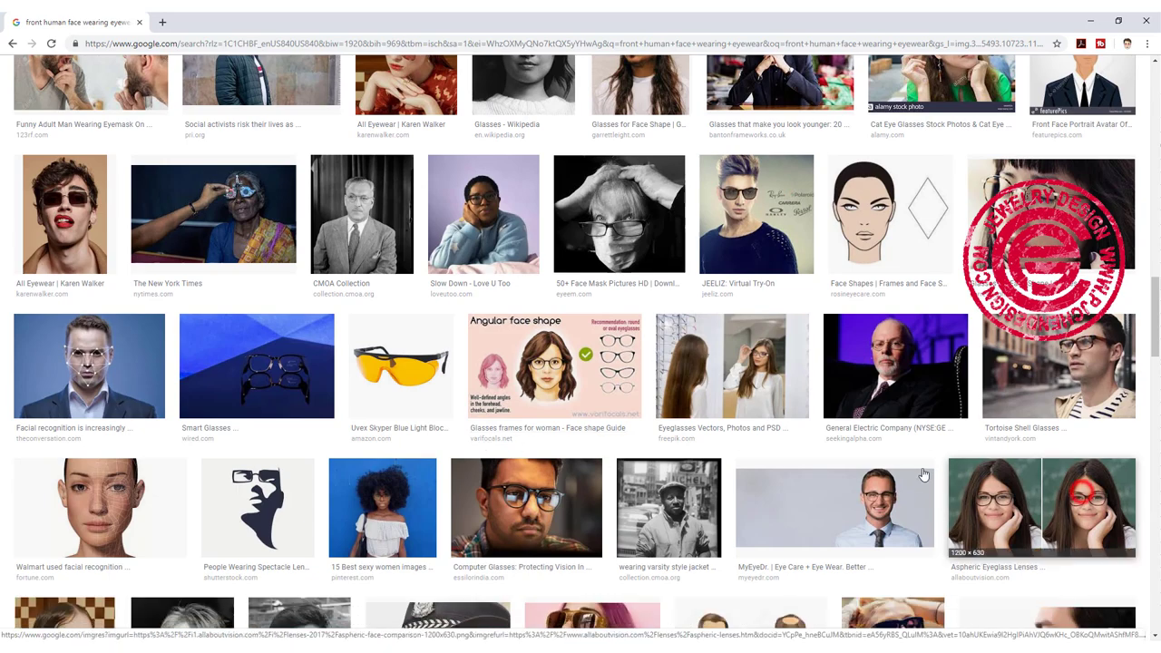
left_click(1009, 497)
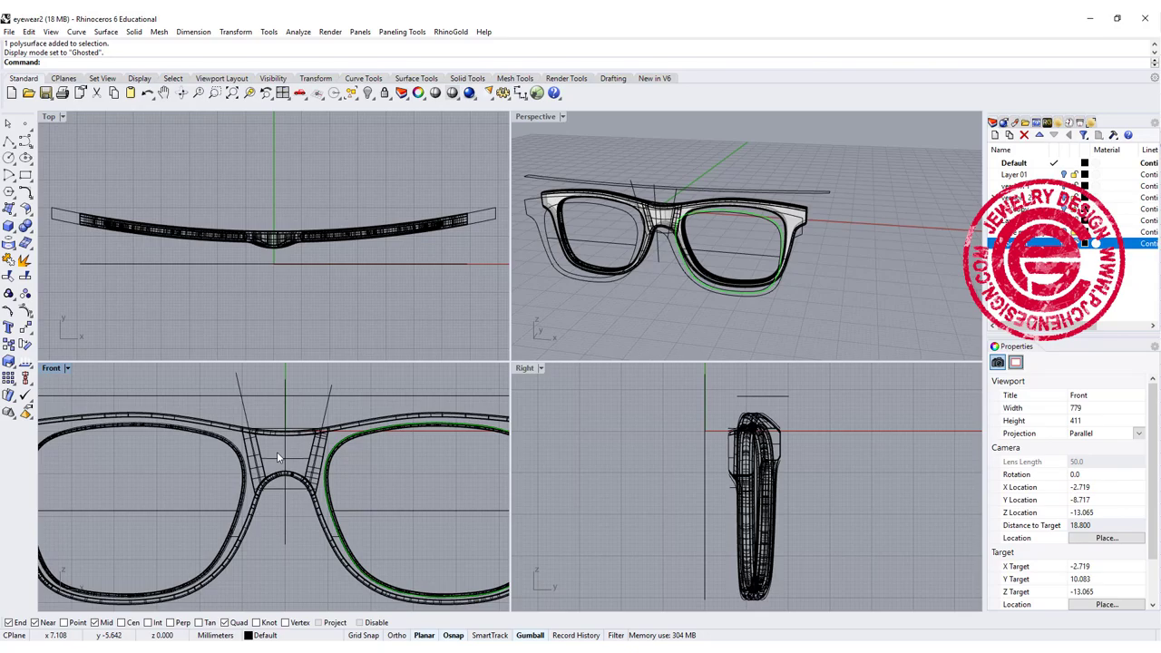
Step: Draw a guide rectangle in the Front view across the nose bridge, spanning between the inner edges of the two lens openings
double_click(49, 368)
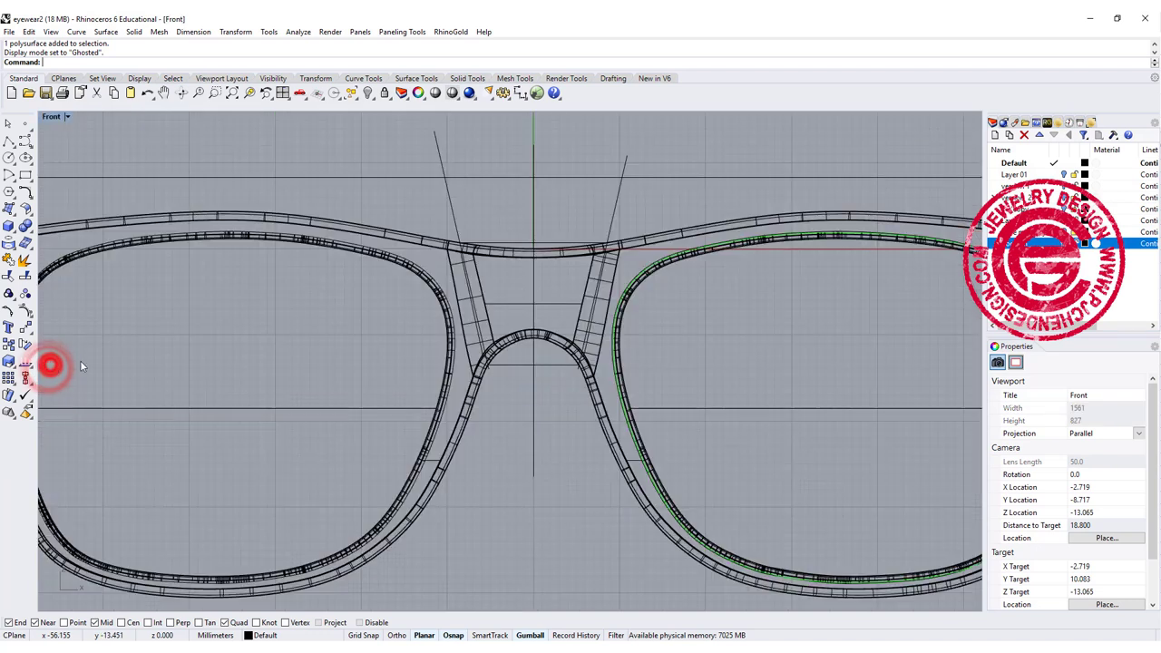
left_click(25, 175)
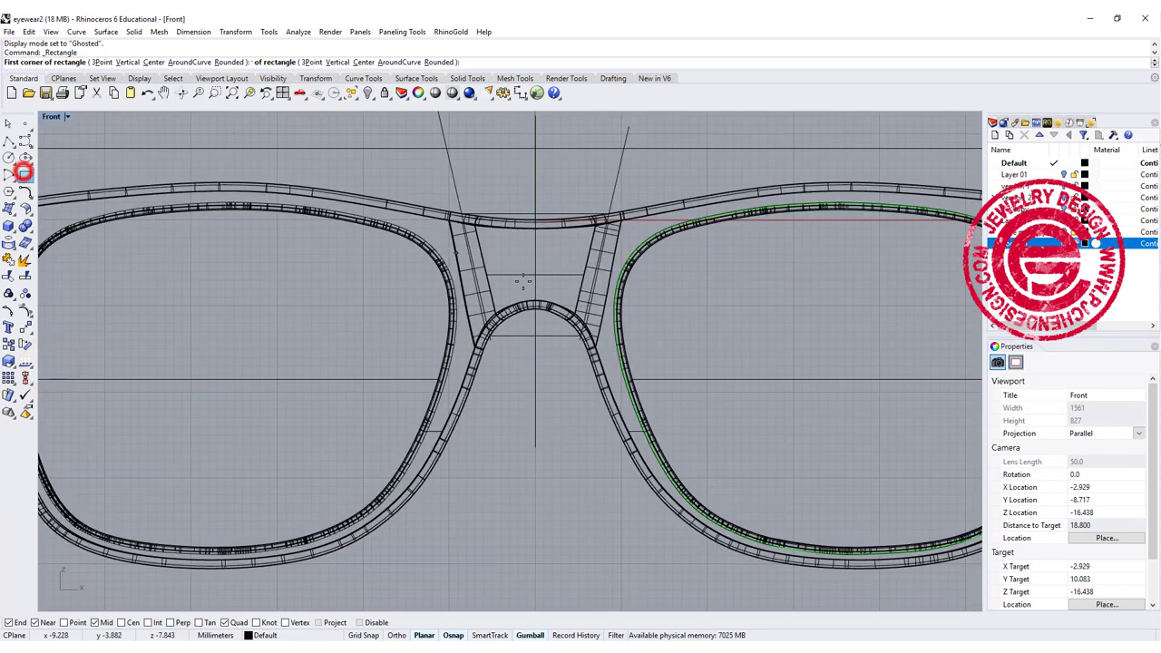
left_click(423, 297)
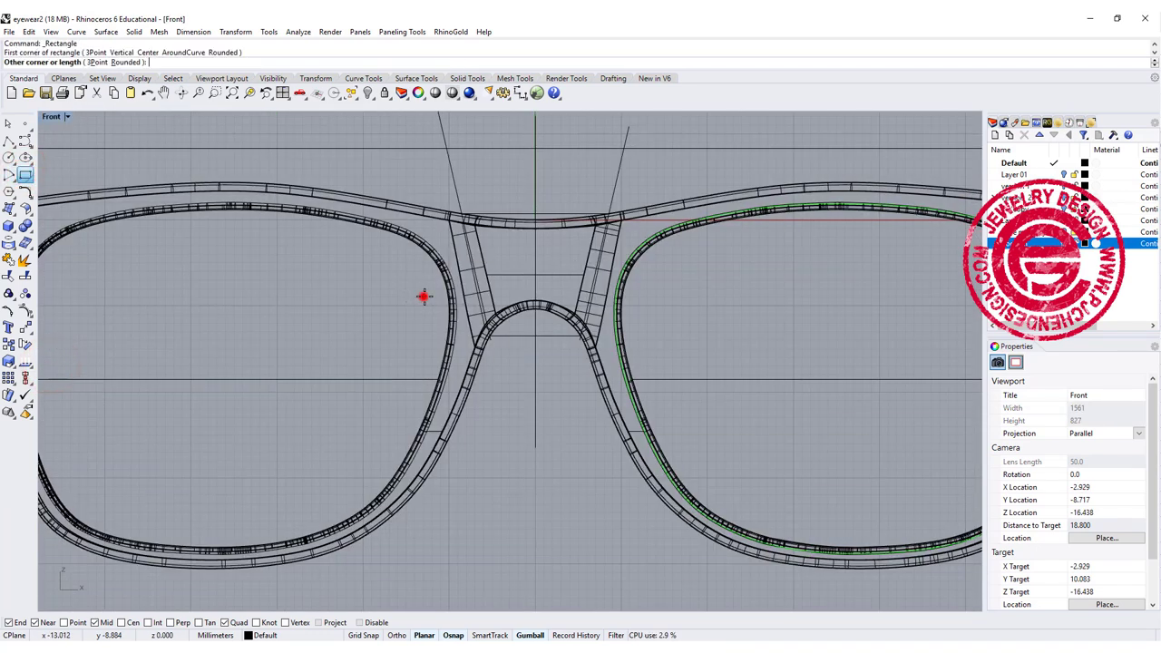
left_click(659, 423)
left_click(653, 346)
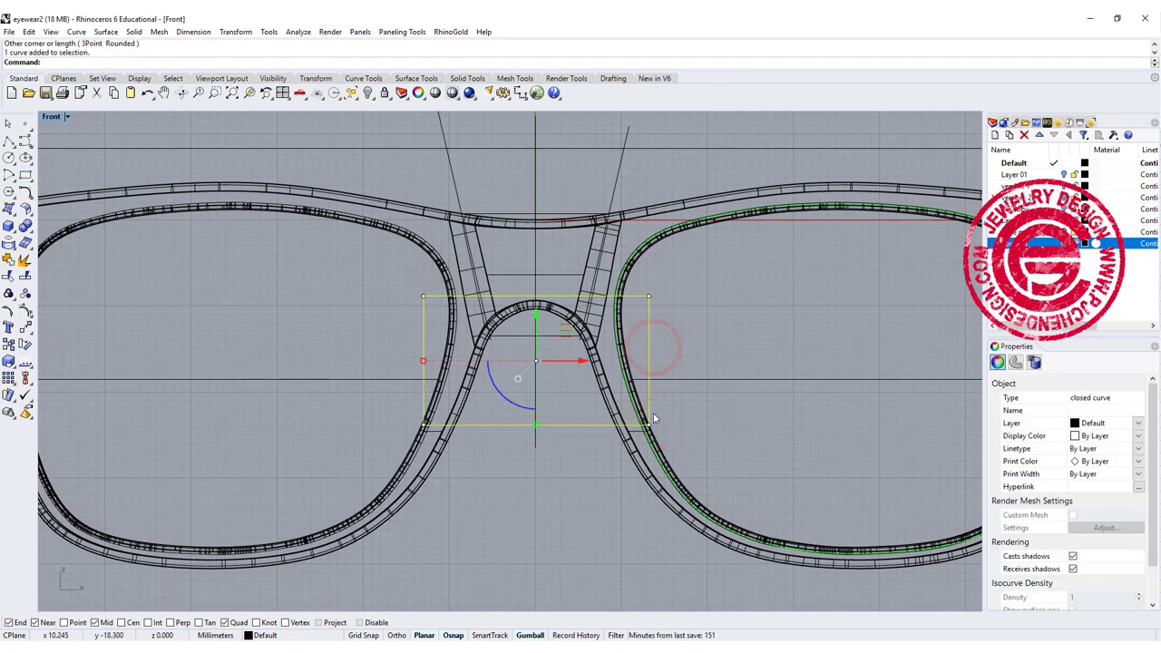
Step: Set the guide rectangle's display color to red
key("ctrl+m")
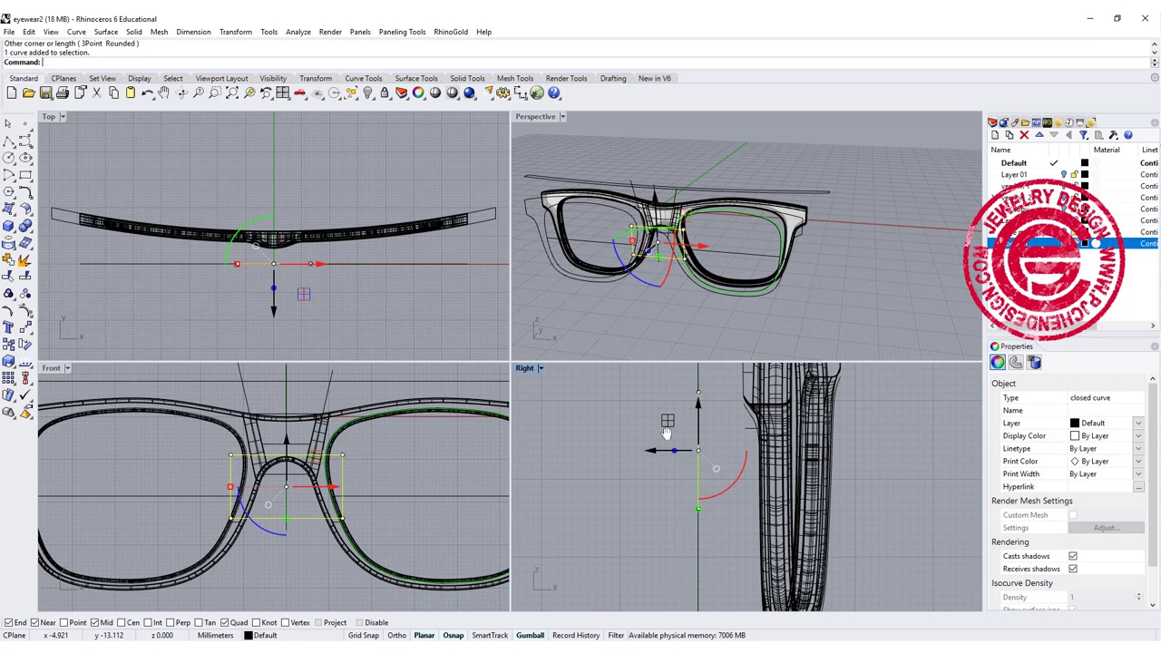
left_click(638, 459)
scroll(639, 459, "up", 2)
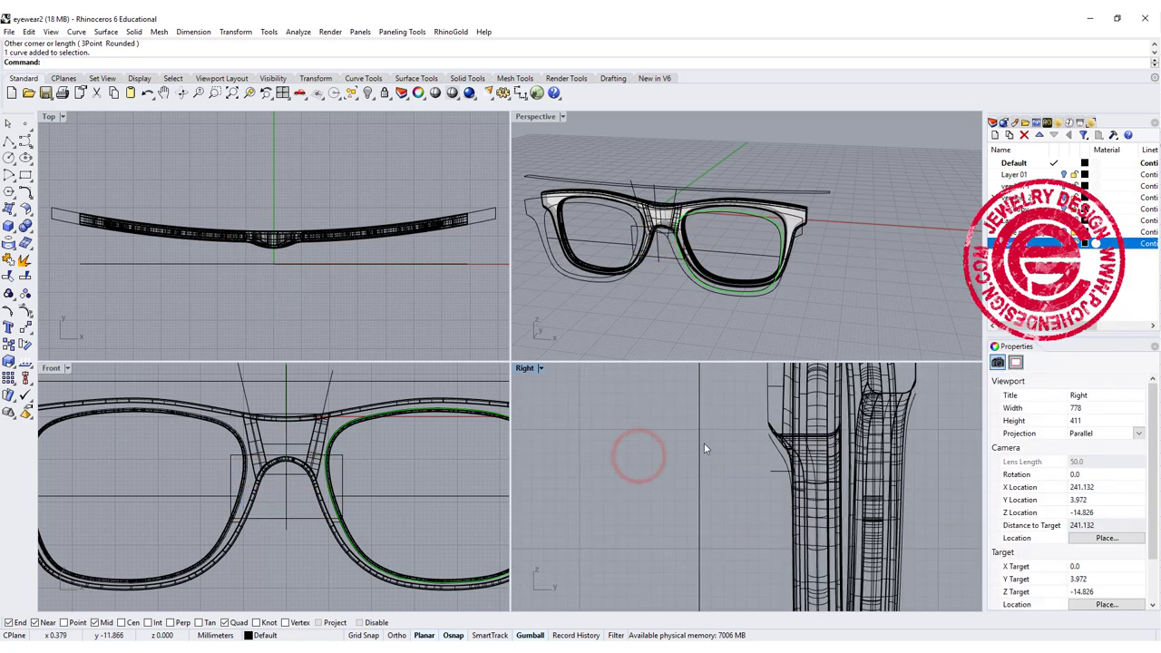
left_click(660, 433)
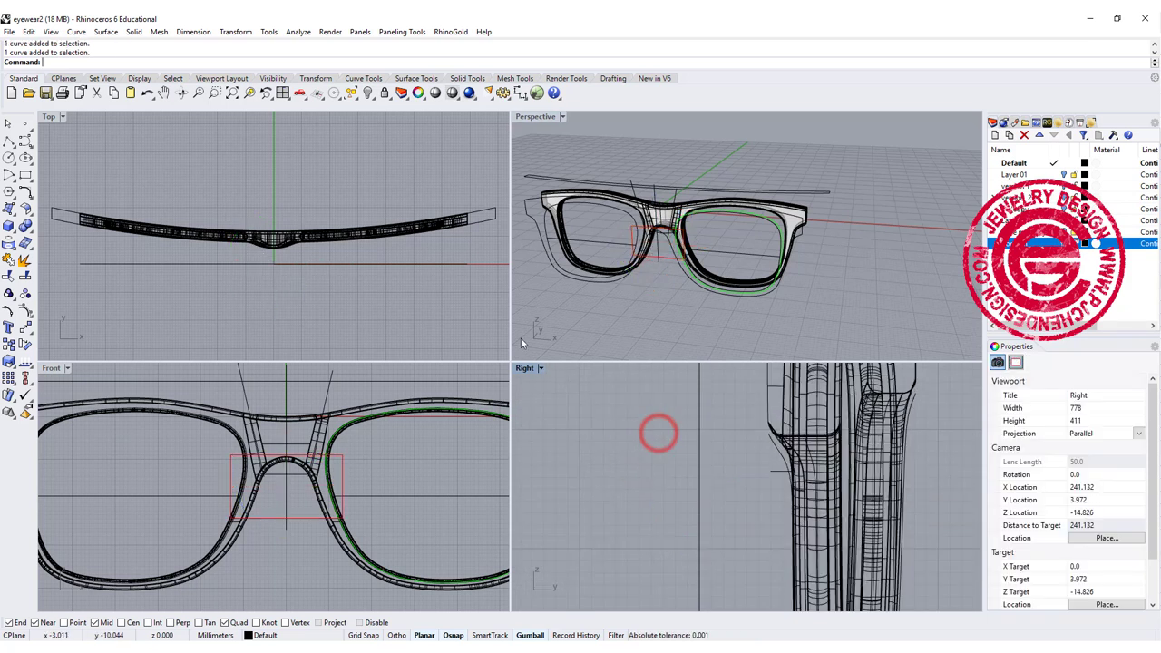
Step: Draw a degree 3 side profile curve in the Right view from the guide rectangle's upper corner to its lower corner, bulging away from the frame
left_click(25, 141)
left_click(700, 418)
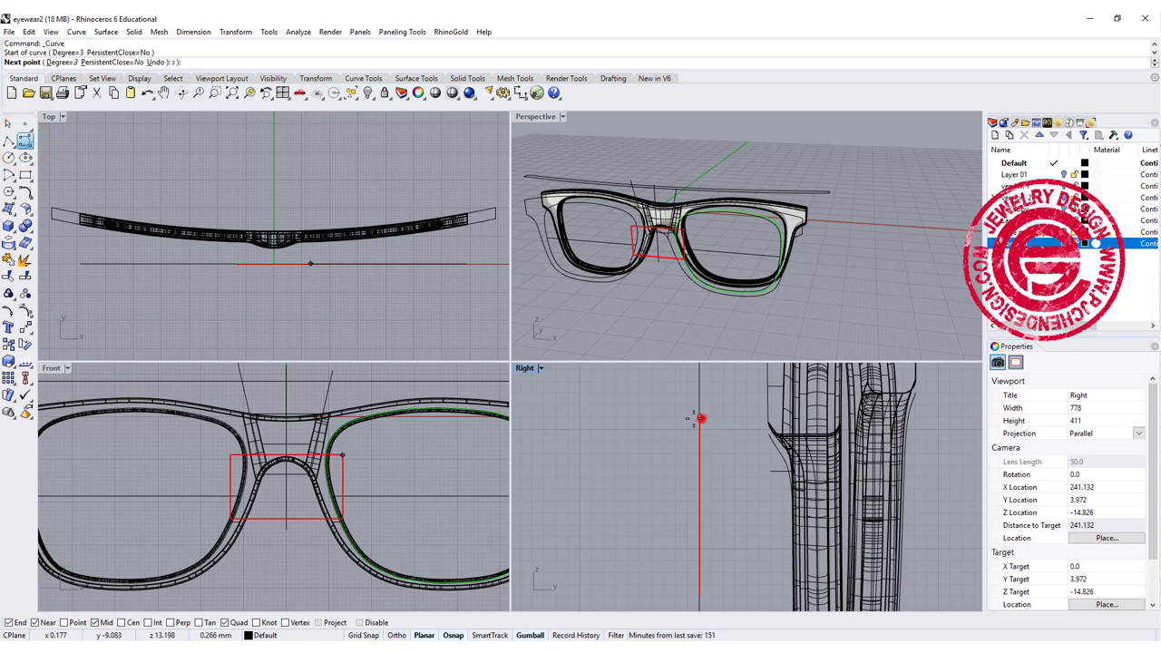
left_click(653, 420)
left_click(621, 451)
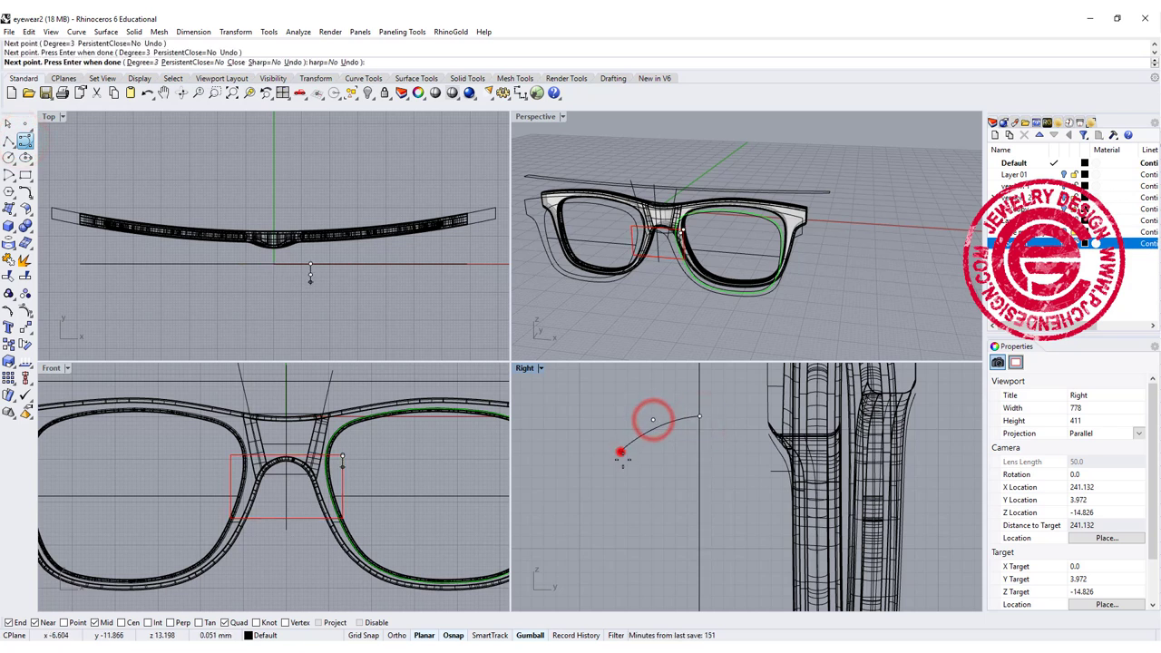
left_click(658, 544)
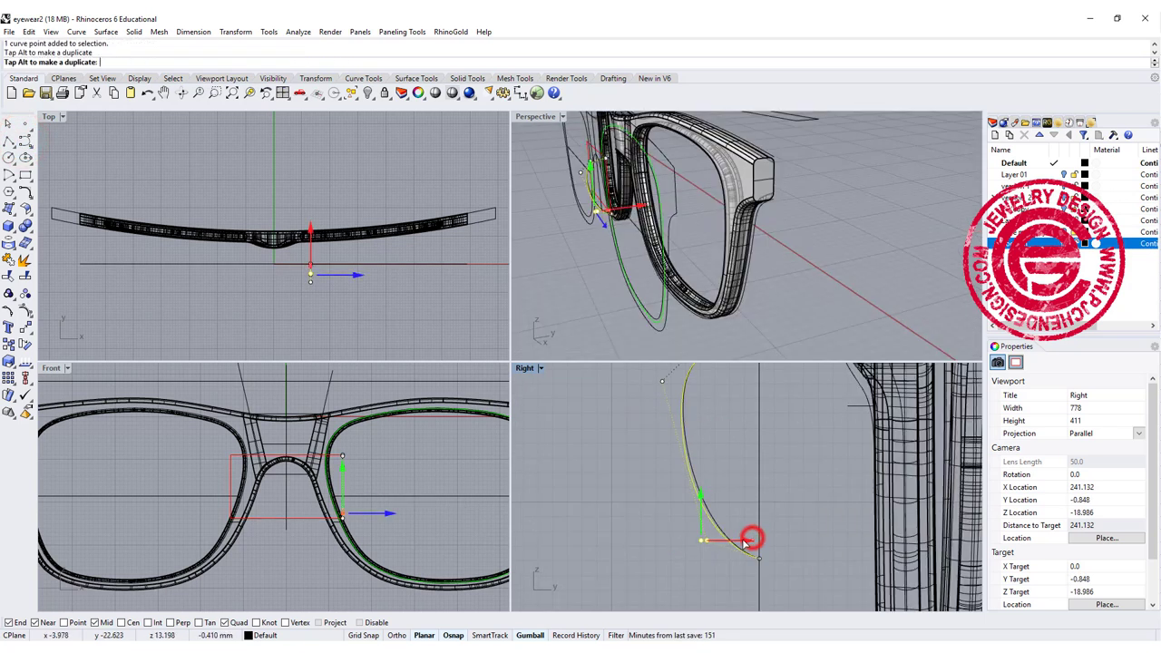
Step: Move the side profile curve's lower control points to refine its rounded belly
left_click_drag(752, 541, 782, 503)
left_click(782, 501)
scroll(782, 500, "down", 3)
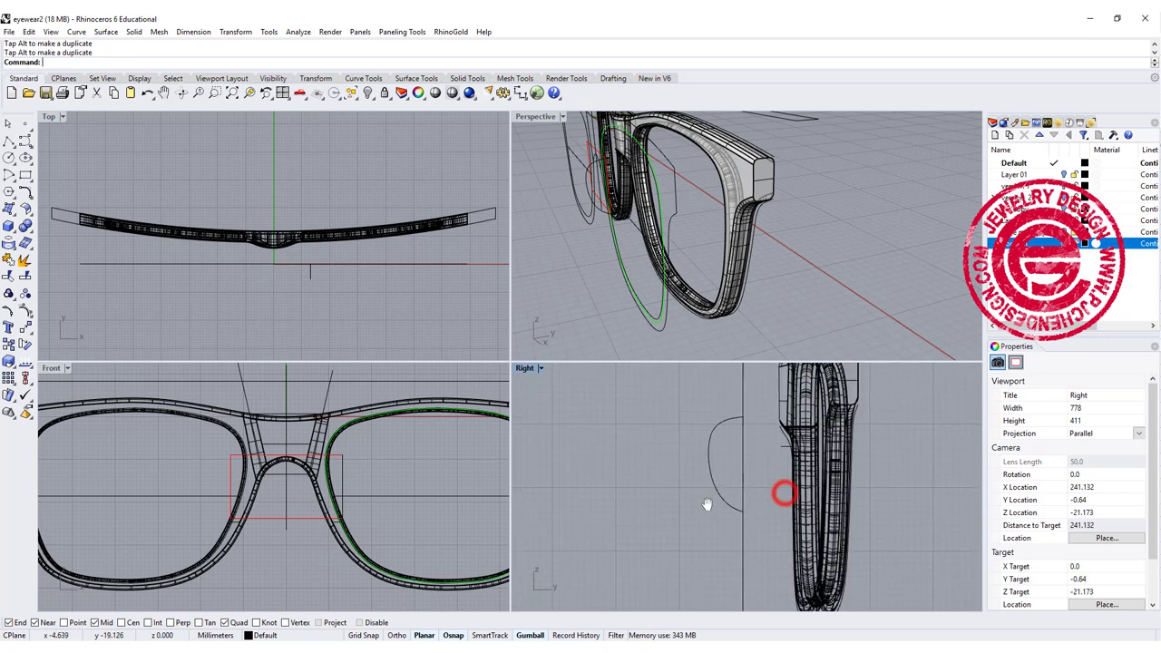
double_click(525, 368)
scroll(695, 267, "down", 2)
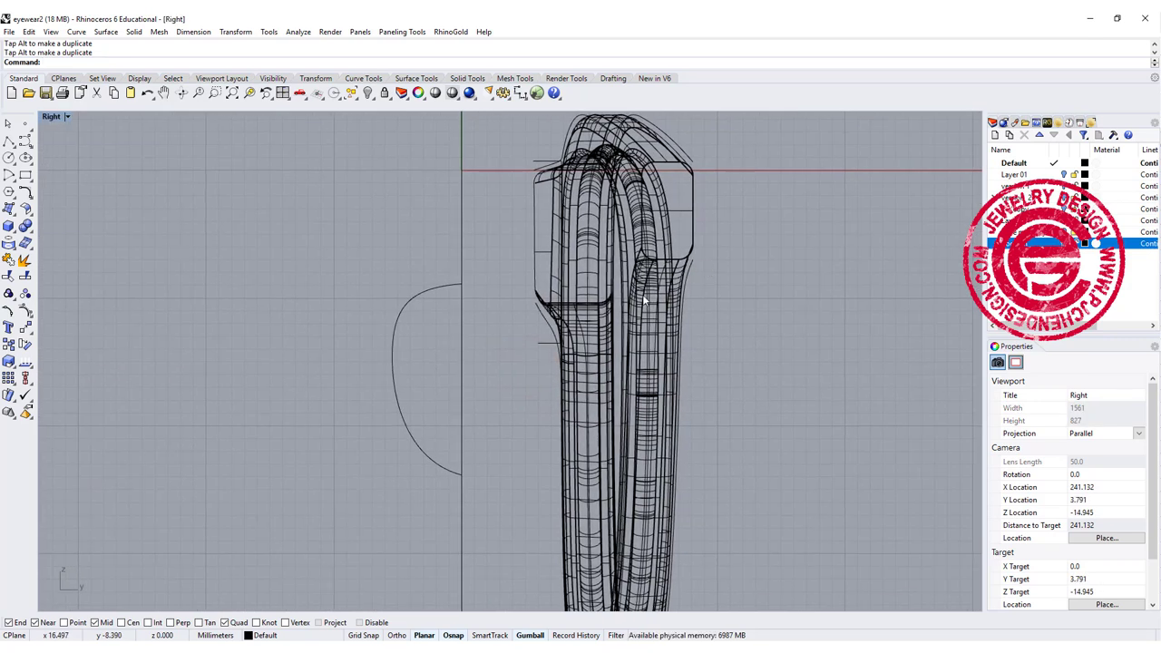
right_click_drag(489, 323, 517, 318)
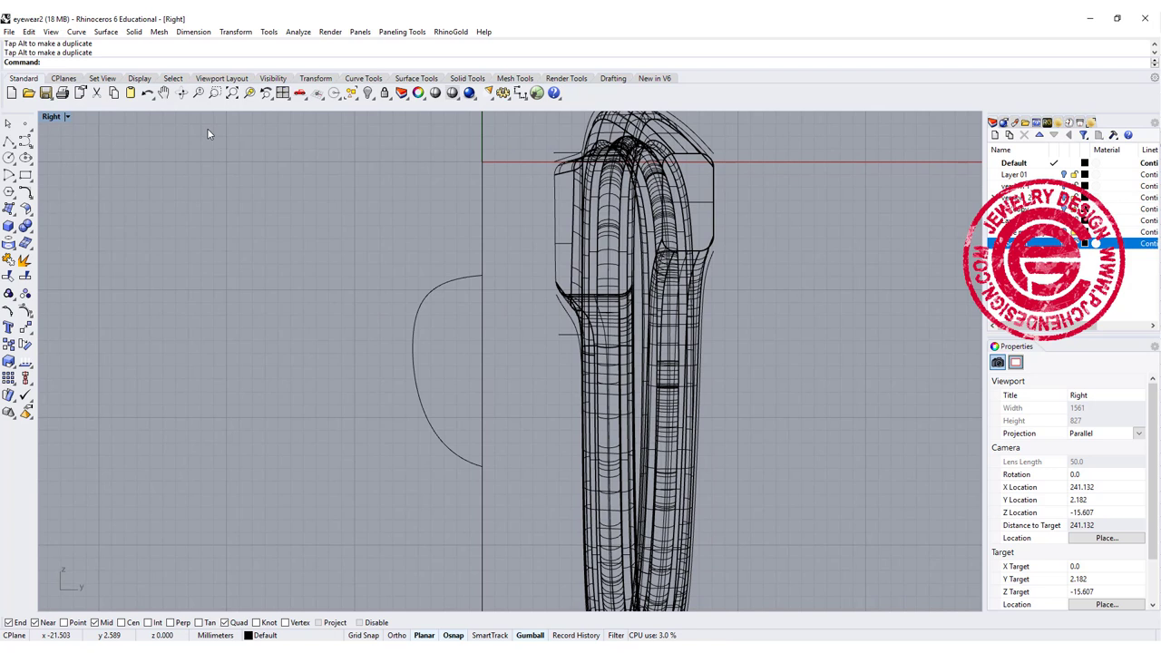
Step: Draw a degree 3 curve in the Front view from the bridge down between the nose opening and the lens rim, ending below the guide rectangle
double_click(50, 117)
scroll(278, 464, "up", 4)
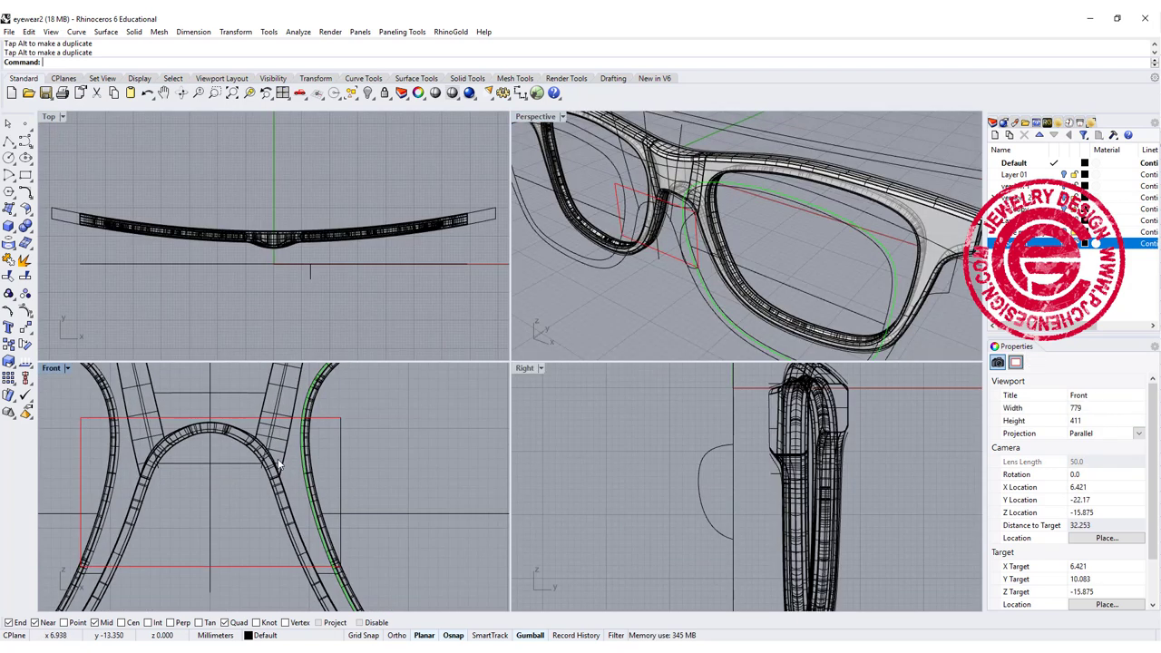
double_click(53, 368)
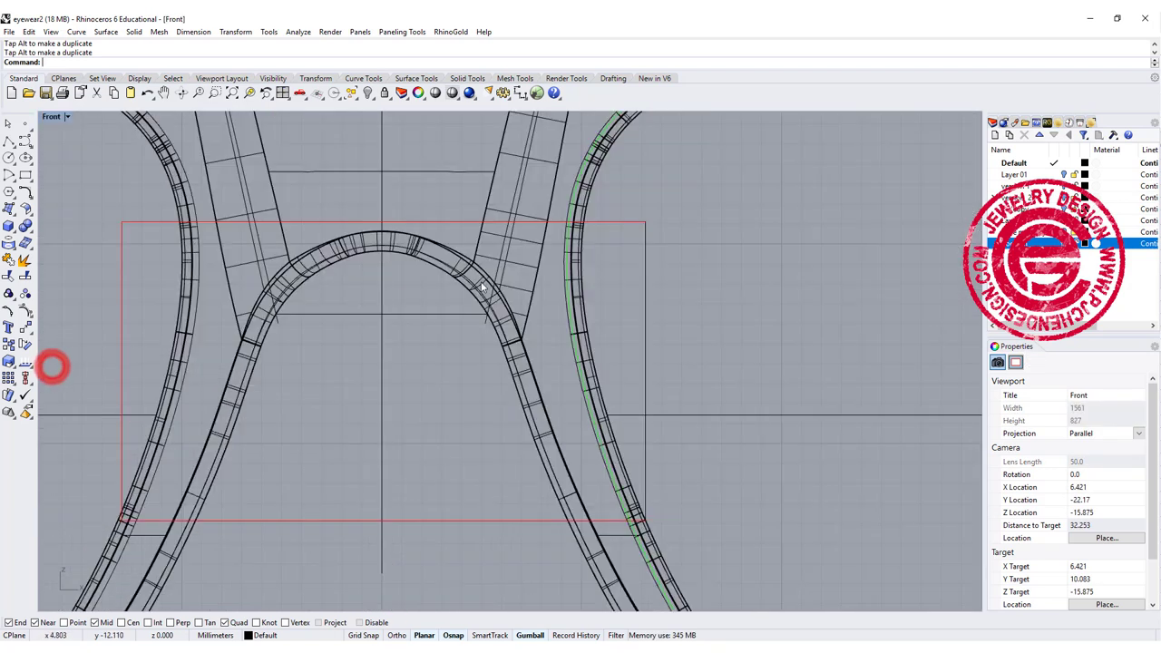
scroll(508, 248, "down", 6)
right_click_drag(515, 251, 496, 249)
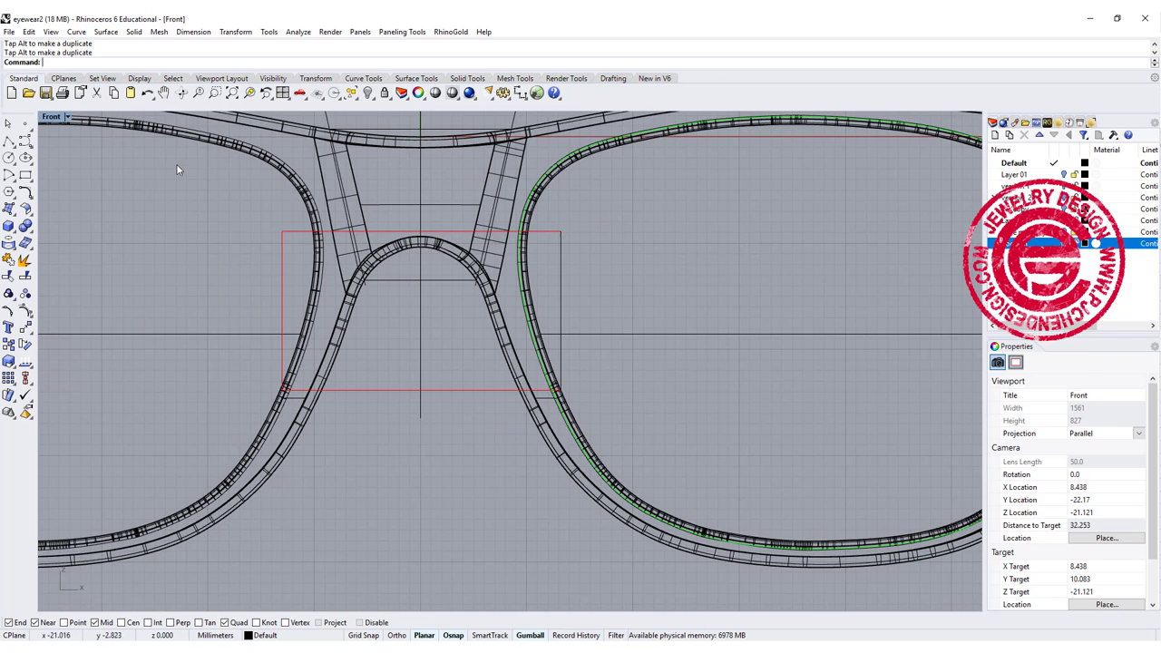
left_click(26, 139)
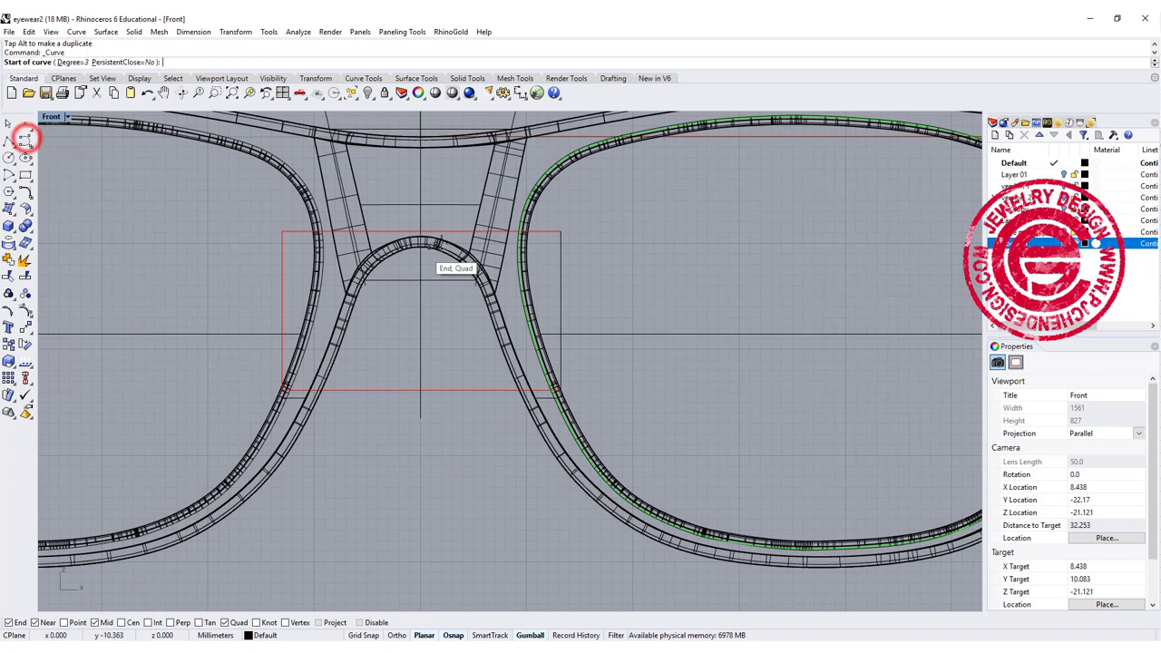
scroll(513, 245, "up", 3)
left_click(501, 209)
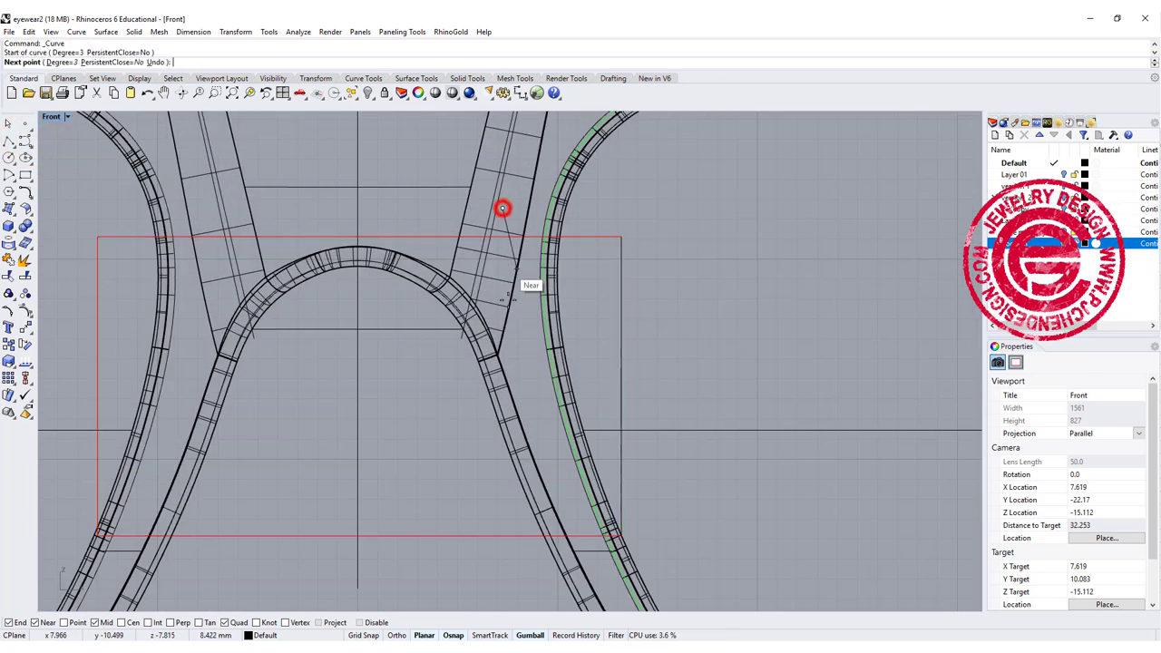
left_click(510, 352)
left_click(548, 443)
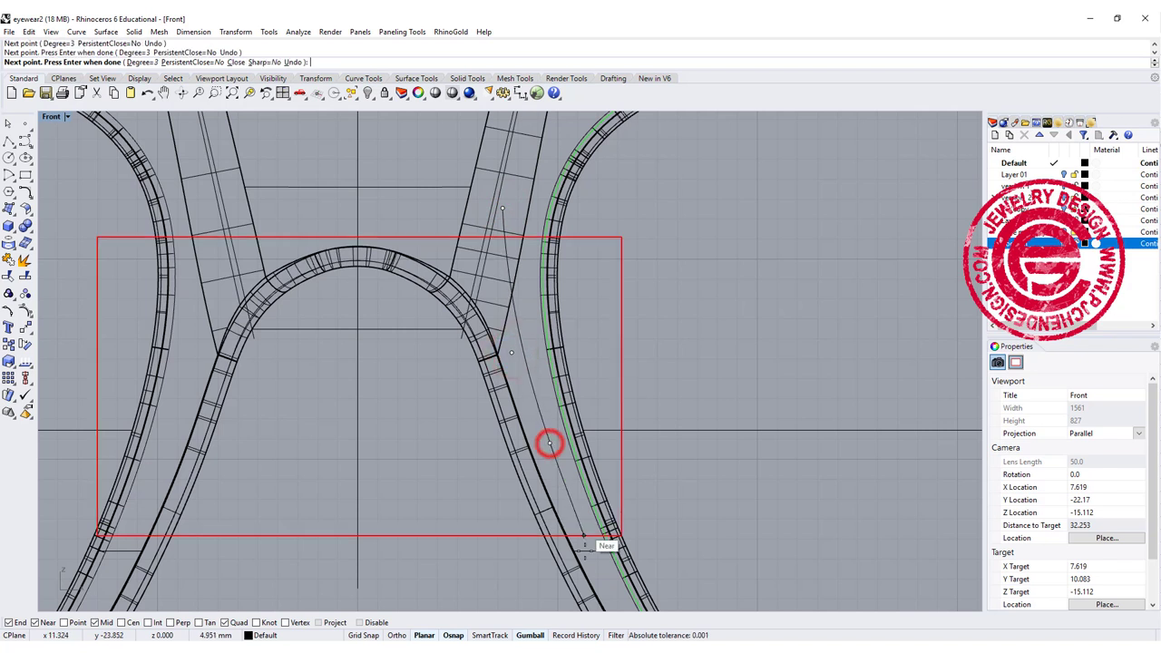
left_click(606, 579)
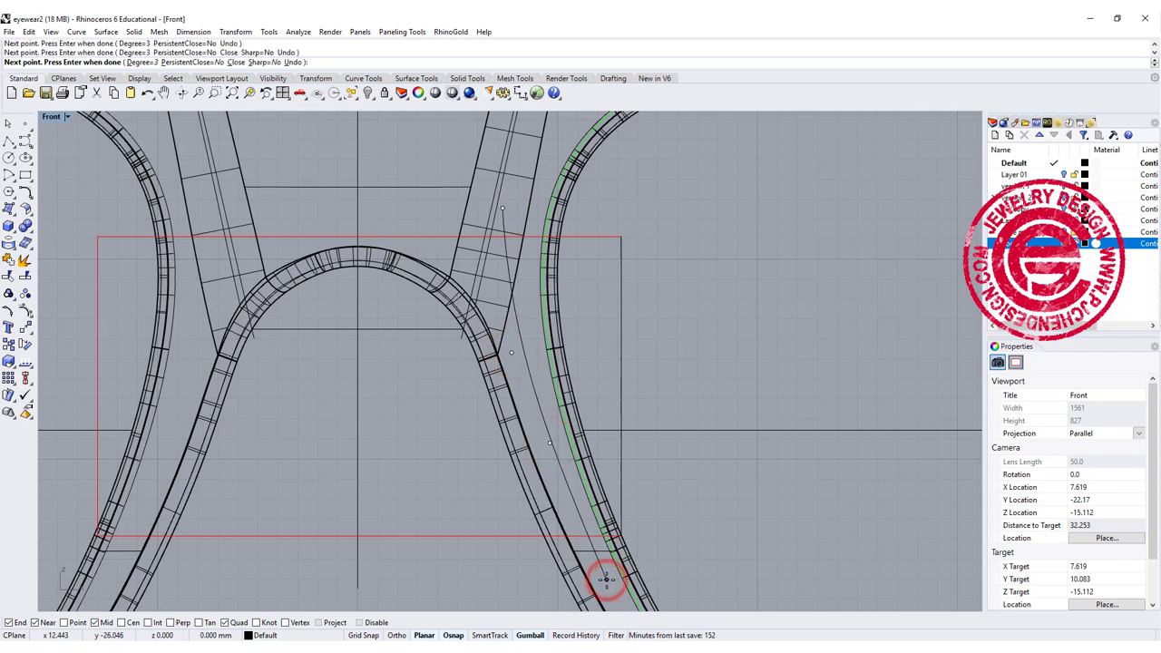
right_click(605, 577)
Step: Set the new front profile curve's display color to green
left_click(1141, 436)
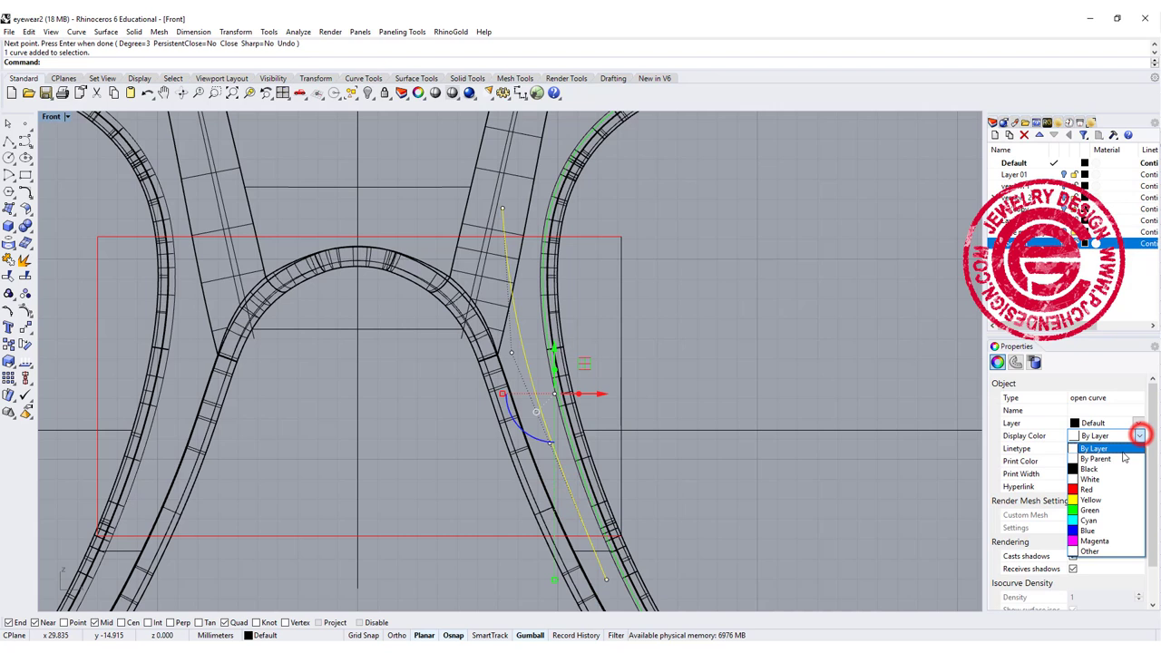
left_click(1093, 503)
left_click(780, 304)
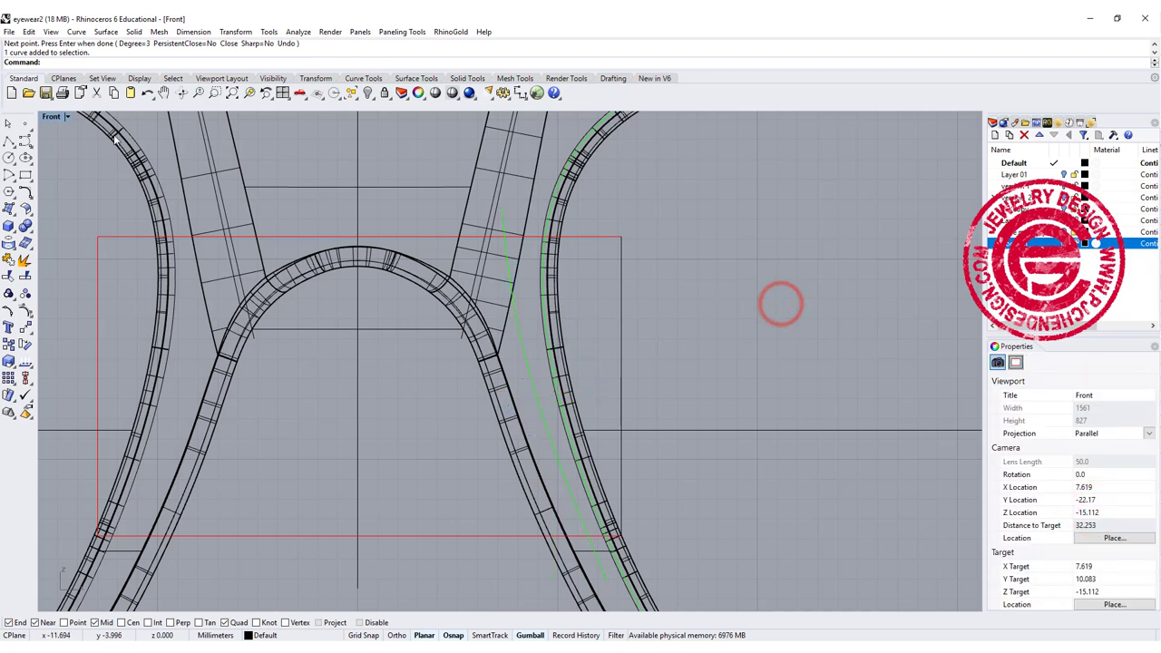
Step: Combine the green front profile curve and the side profile curve into one 3D curve with Curve from 2 Views
mouse_move(642, 339)
right_mouse_down()
mouse_move(766, 336)
mouse_move(691, 352)
mouse_move(692, 313)
mouse_move(713, 337)
mouse_move(795, 361)
mouse_move(672, 345)
mouse_move(654, 328)
right_mouse_up()
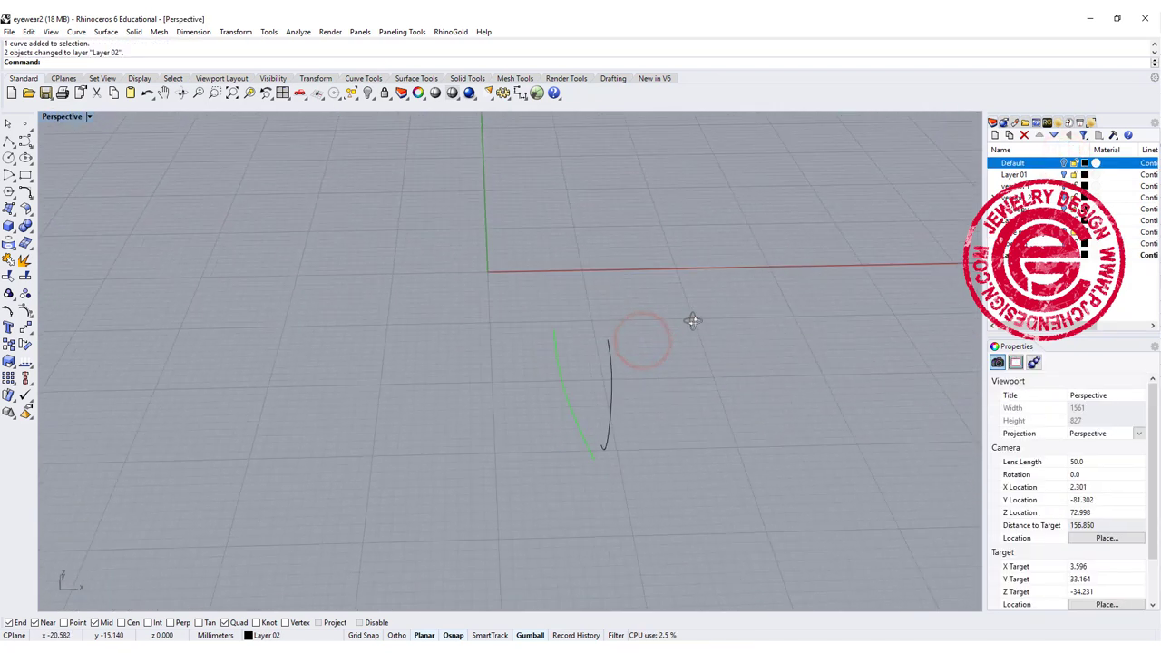
scroll(796, 361, "up", 4)
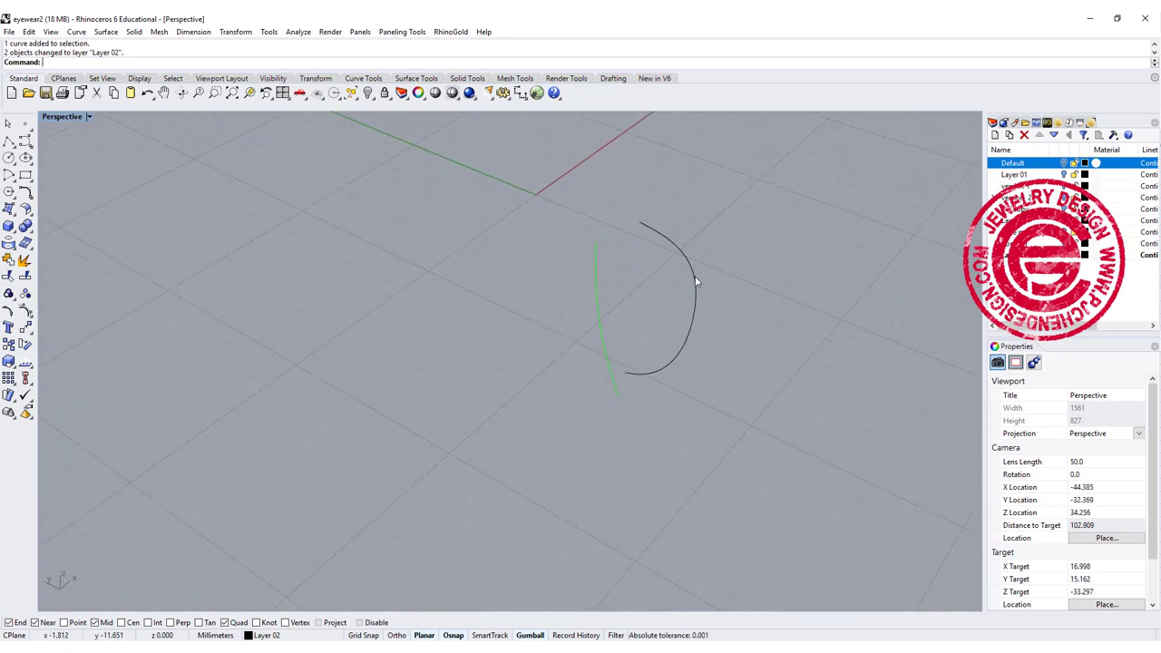
left_click(25, 193)
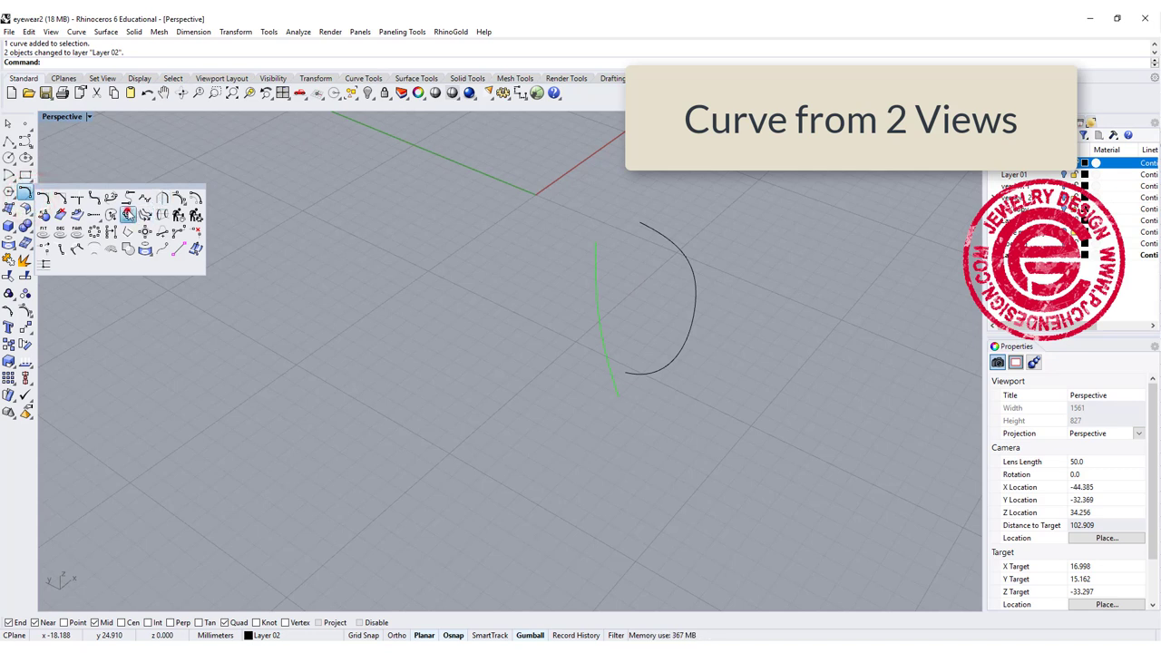
left_click(127, 214)
left_click(605, 352)
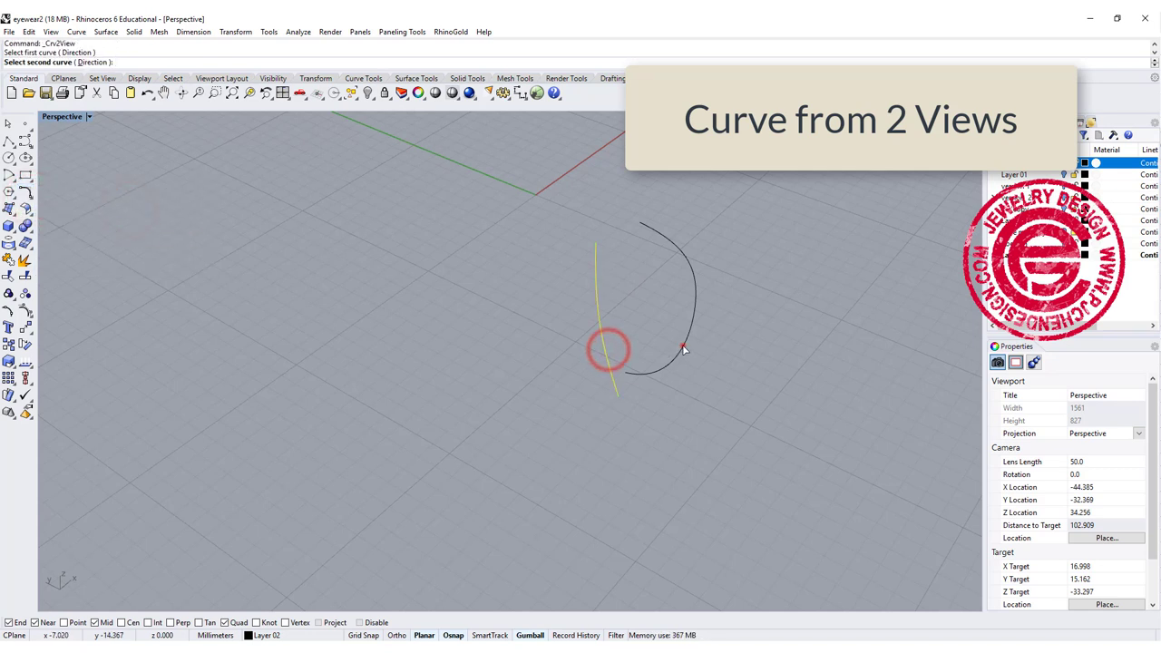
left_click(684, 350)
right_click_drag(681, 345, 680, 317)
right_click_drag(437, 246, 118, 53)
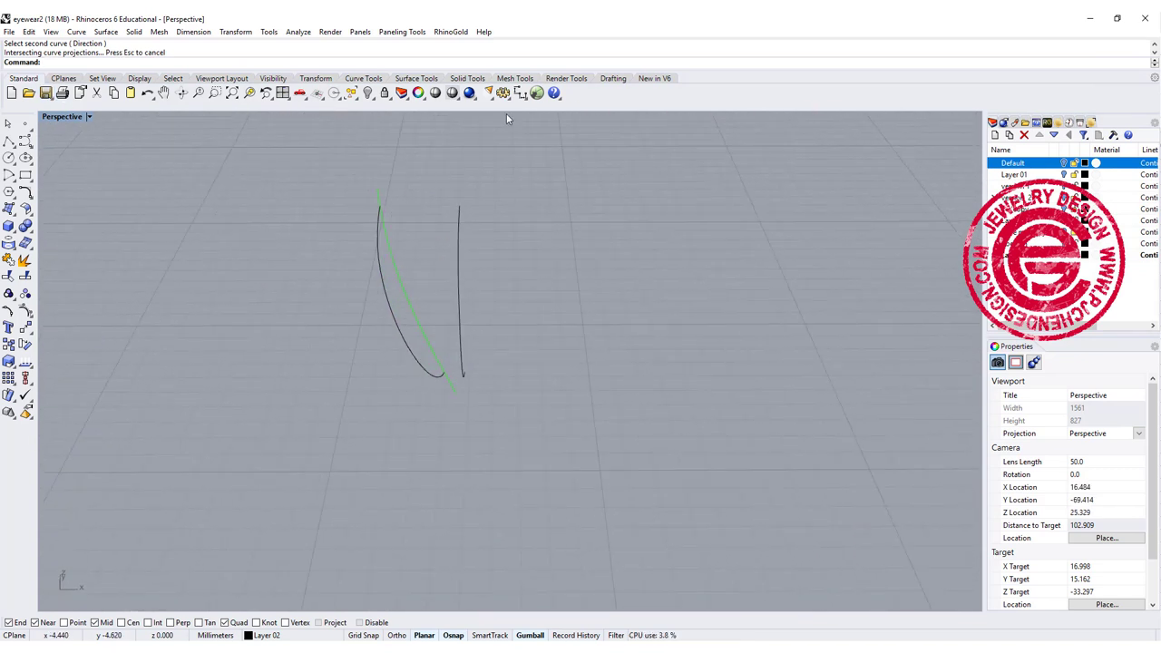
Step: Turn the Default layer with the eyewear frame back on and bring up the Front view around the nose opening
left_click(1064, 174)
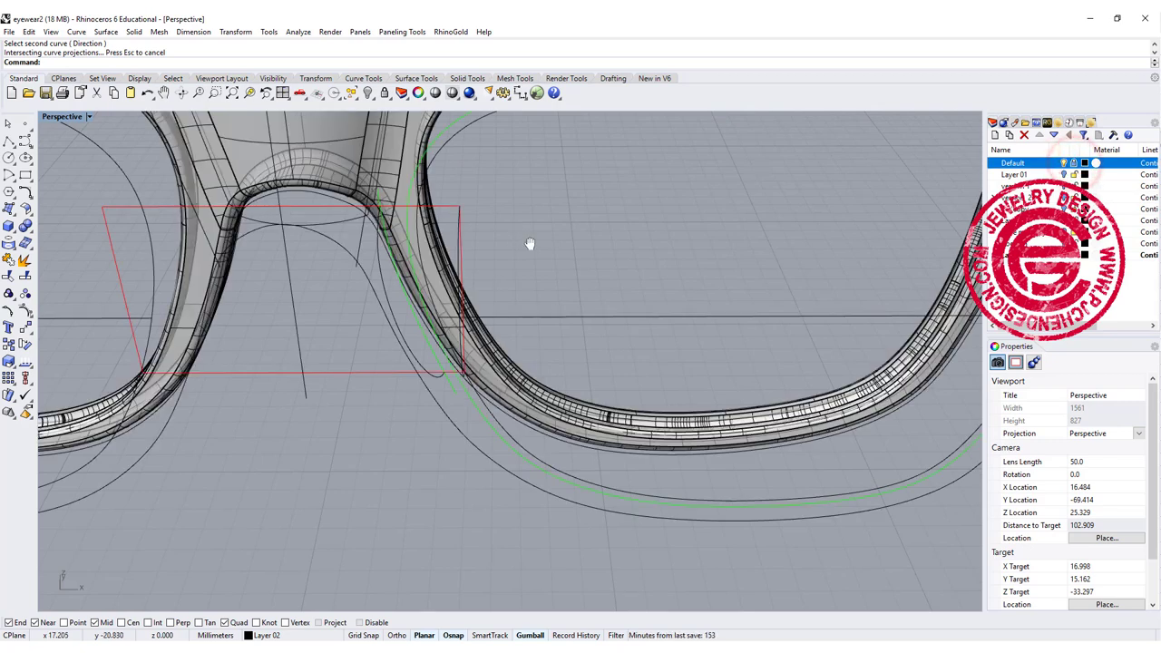
right_click_drag(529, 243, 98, 106)
double_click(65, 115)
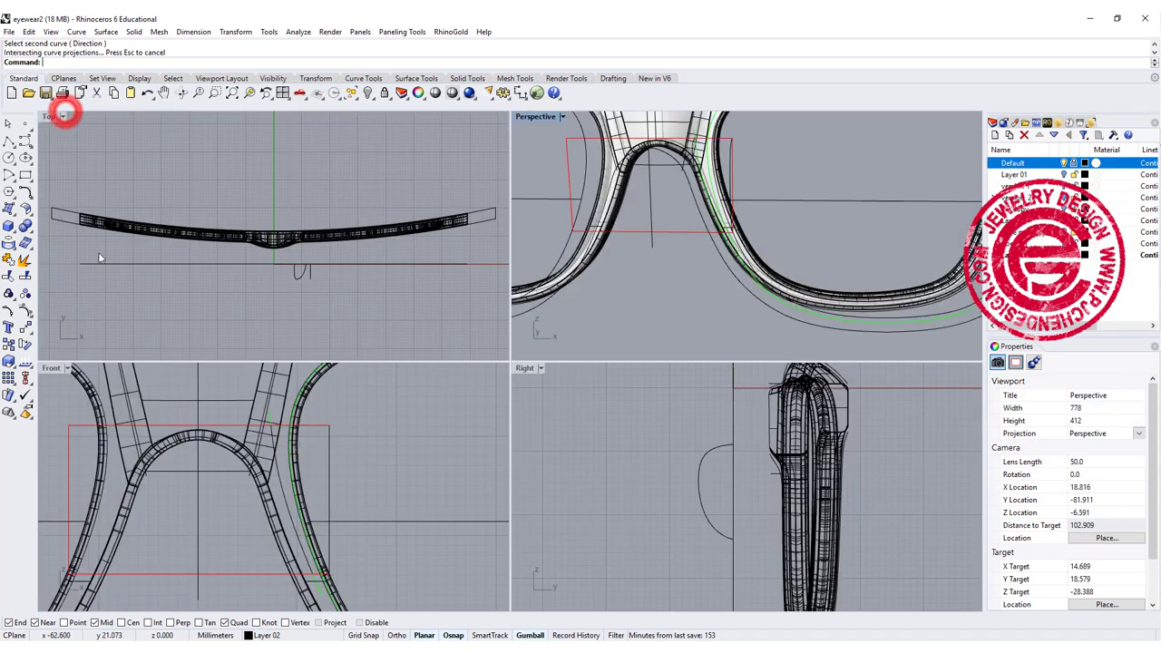
double_click(50, 367)
right_click_drag(444, 345, 402, 365)
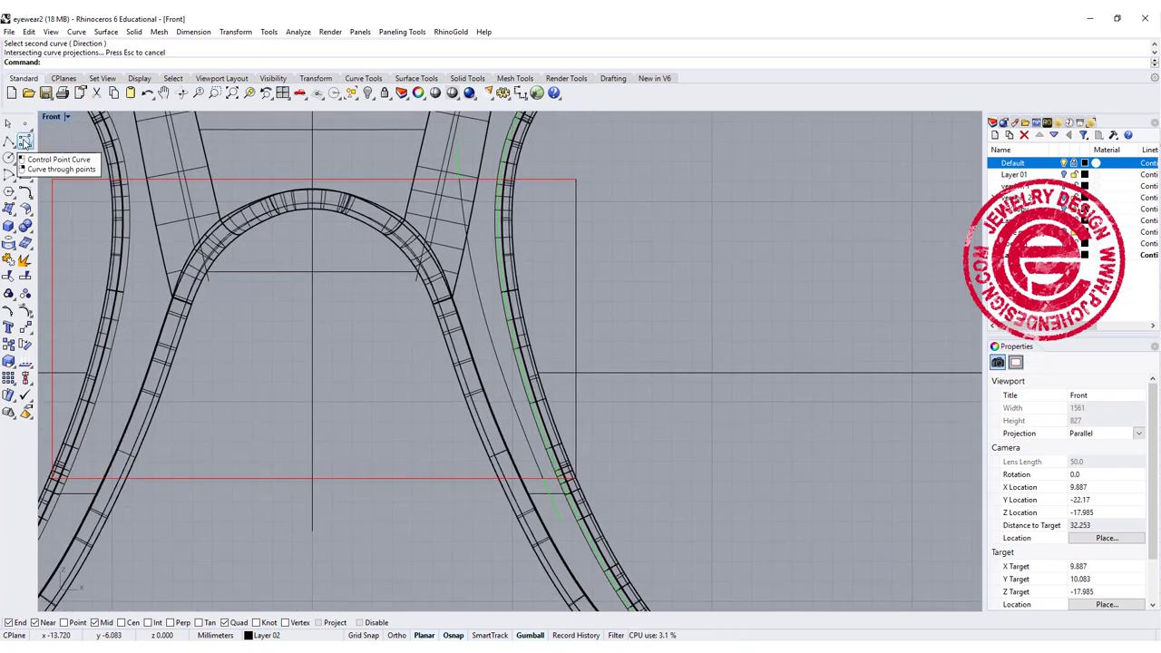
Step: Draw a degree 3 outline curve from the 3D curve's upper end down along the lens rim to its lower end
left_click(24, 141)
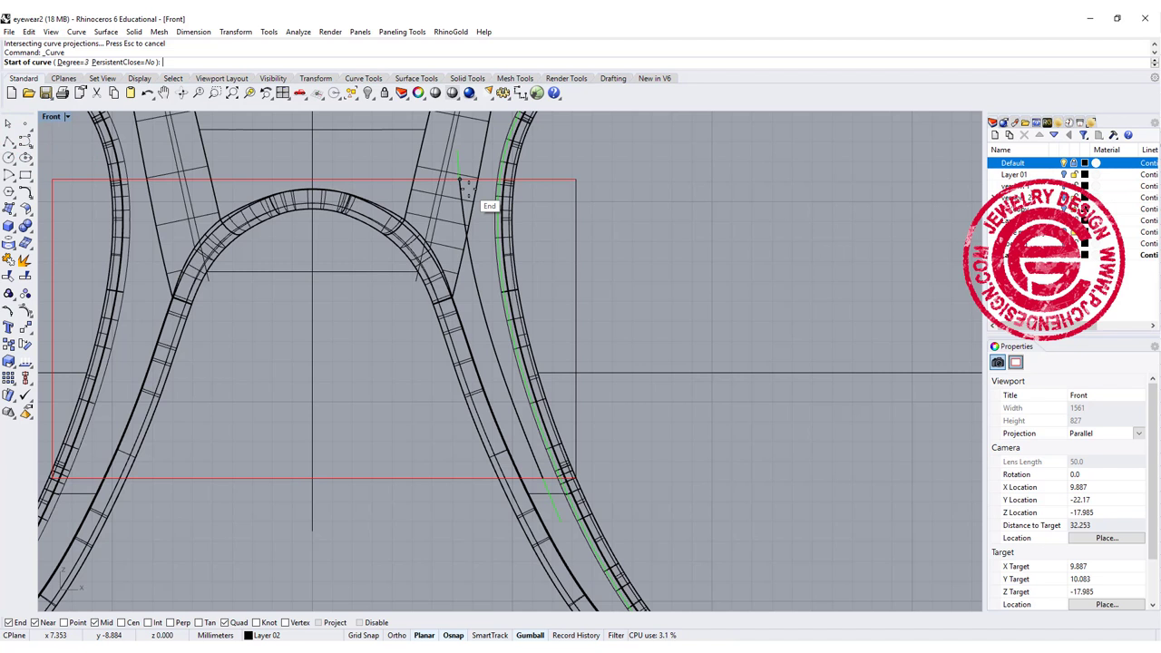
left_click(458, 179)
left_click(488, 178)
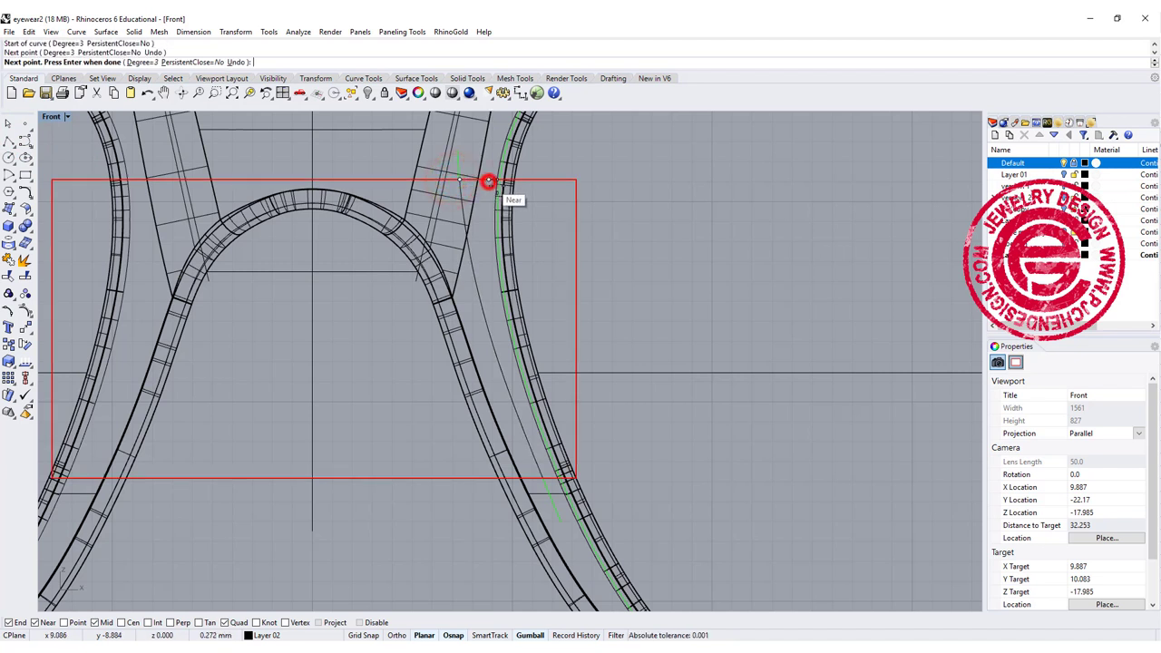
left_click(504, 202)
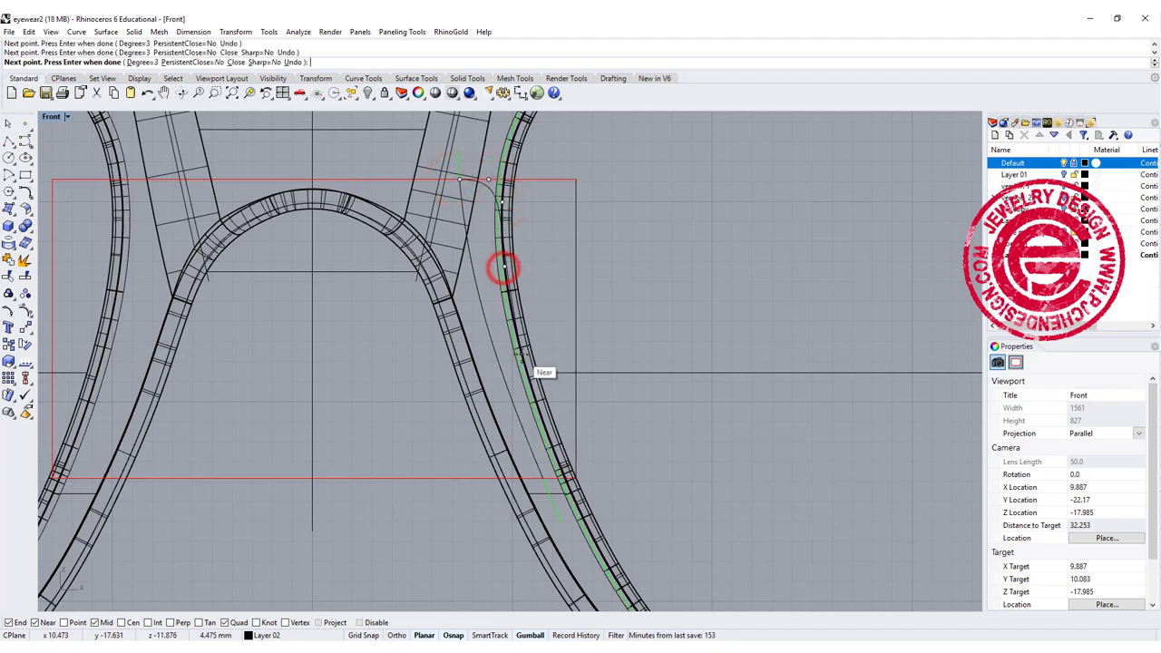
left_click(505, 266)
left_click(550, 441)
left_click(560, 467)
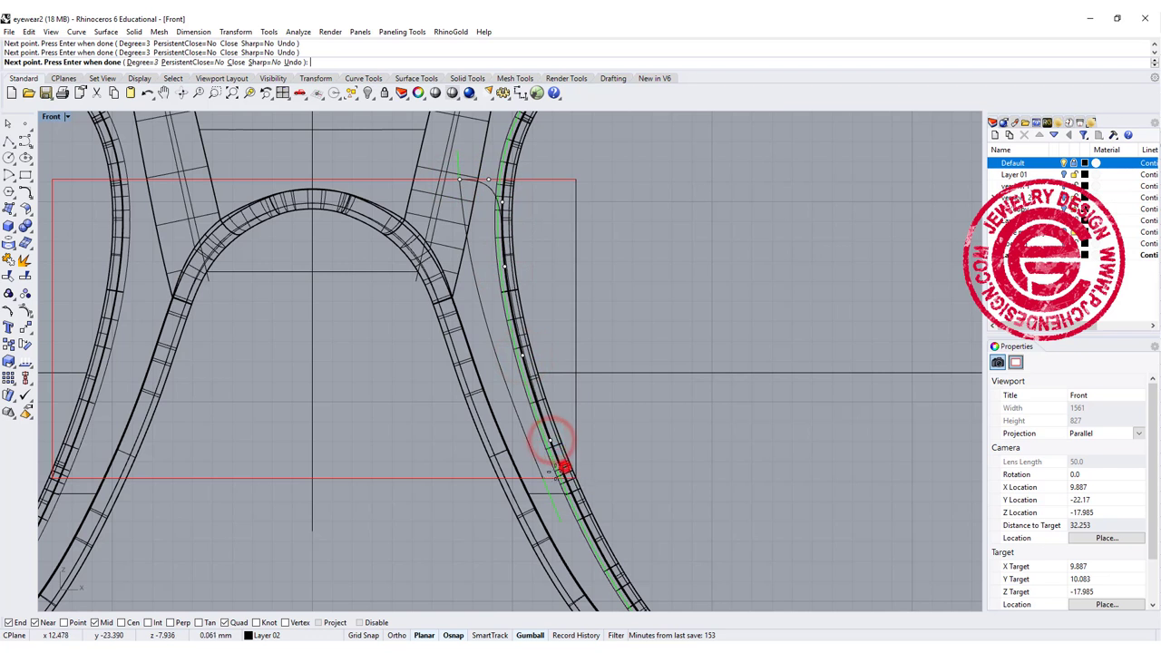
left_click(543, 477)
key("Return")
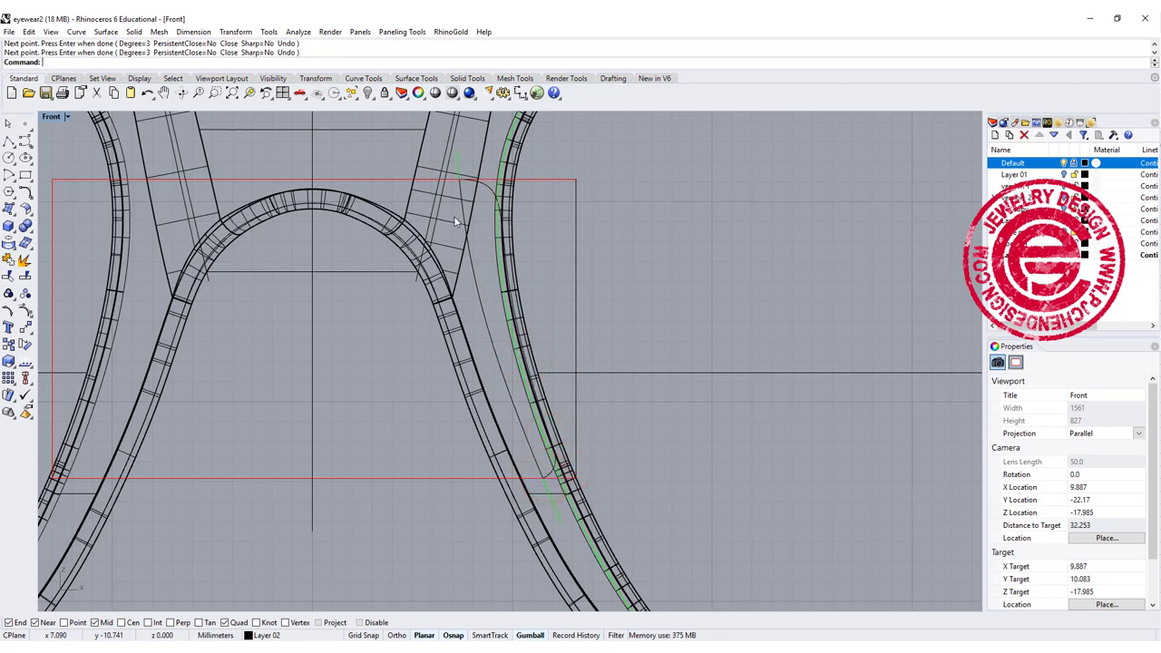
Step: Draw a second degree 3 outline curve from the same upper end down along the nose opening to the shared lower end
key("Return")
left_click(453, 181)
left_click(454, 181)
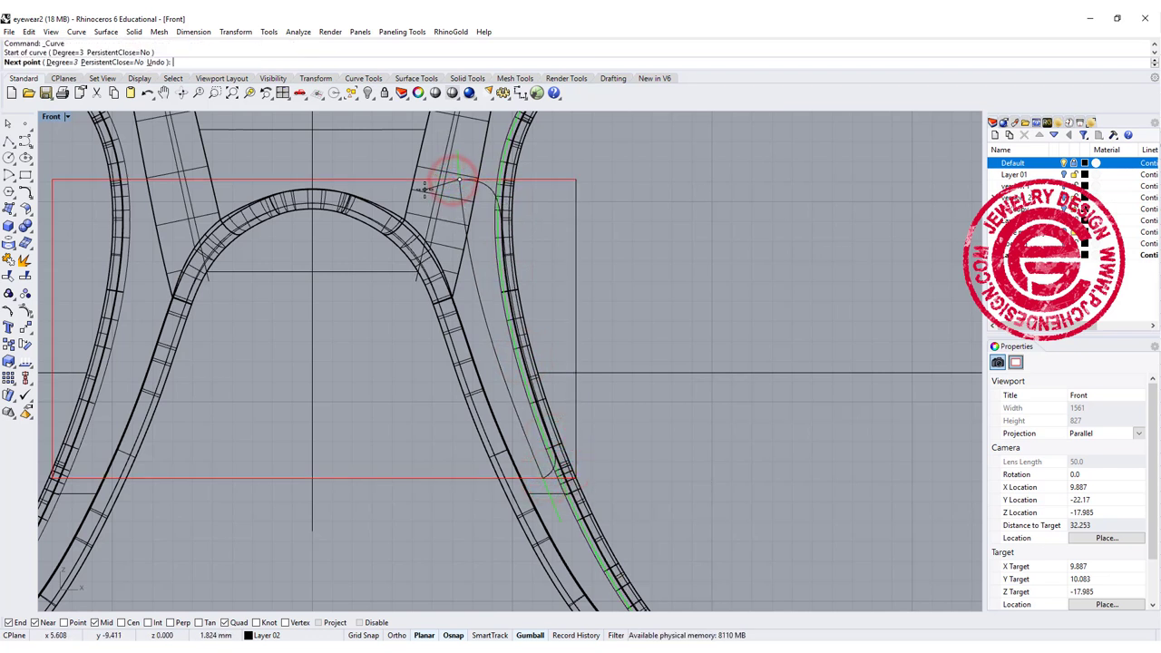
left_click(423, 189)
left_click(425, 237)
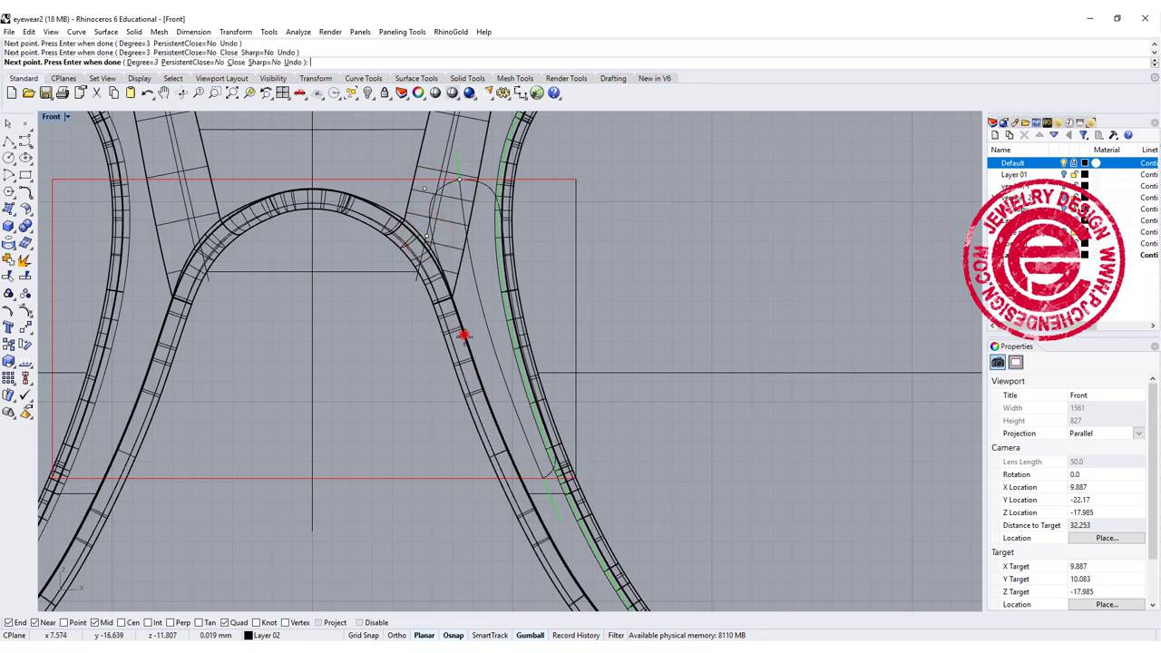
left_click(463, 334)
left_click(501, 441)
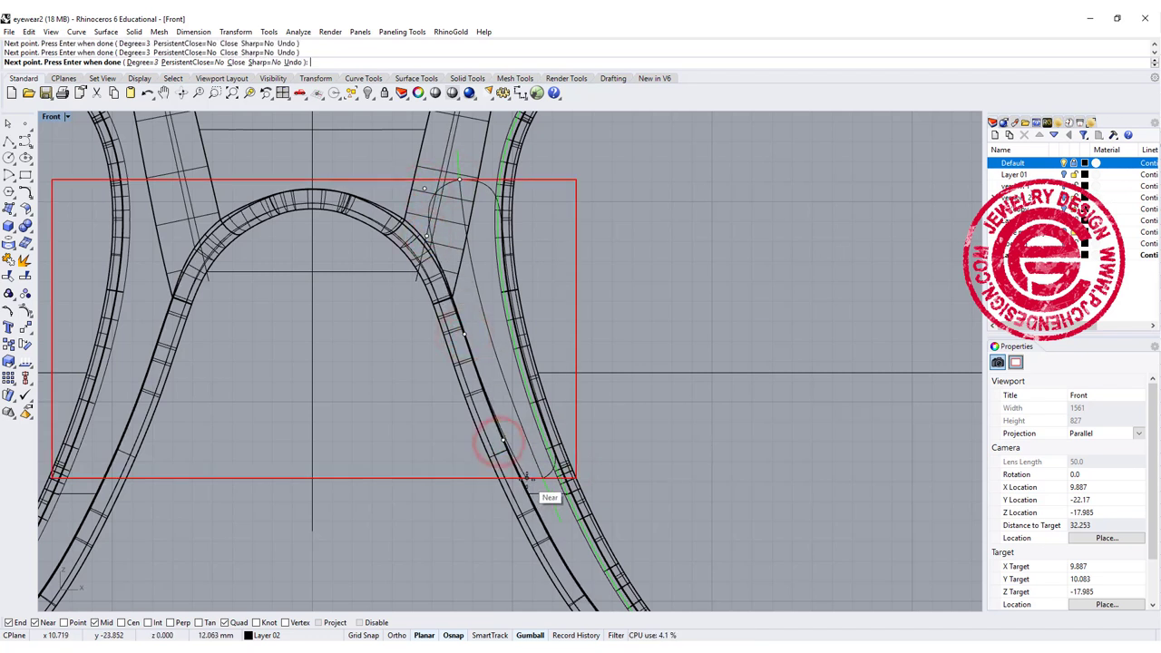
left_click(540, 479)
right_click(535, 477)
Step: Move the nose-side outline curve's two lower control points outward to round and widen the bottom of the pad
scroll(530, 469, "up", 8)
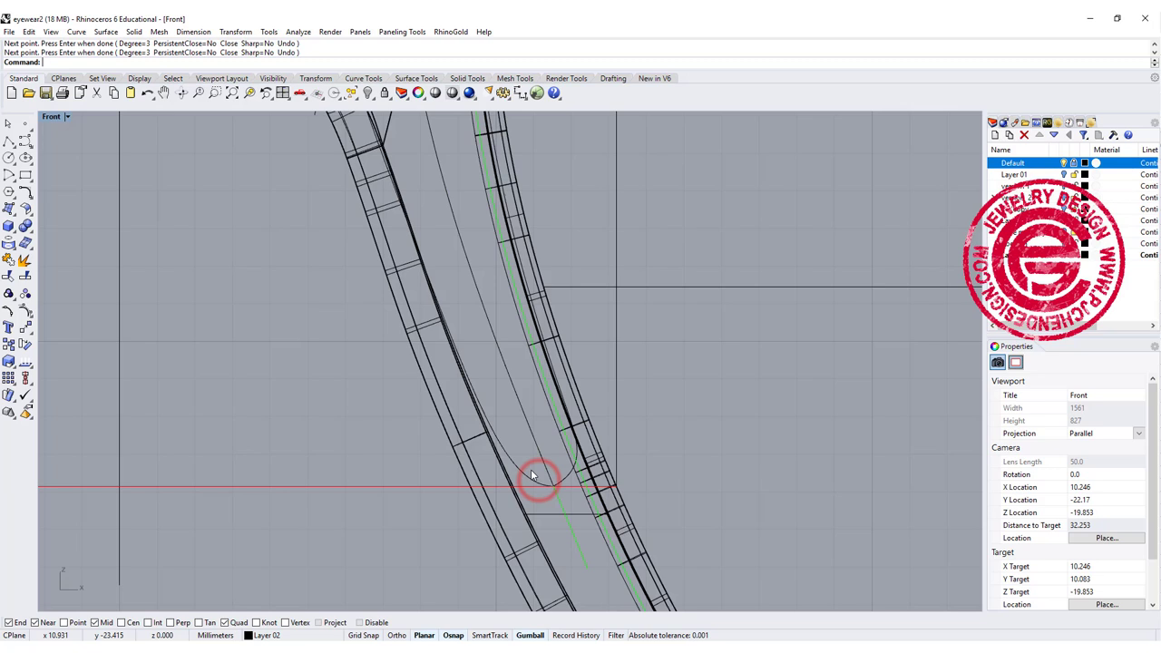
left_click(529, 475)
scroll(503, 354, "down", 3)
left_click(490, 410)
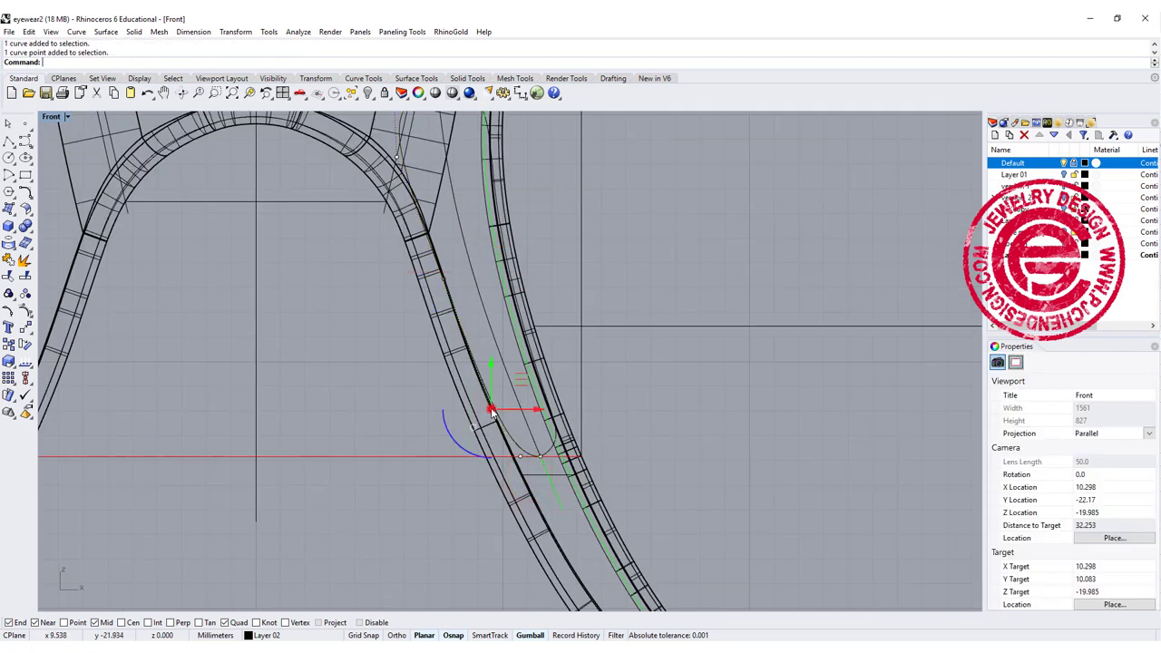
left_click_drag(520, 381, 504, 391)
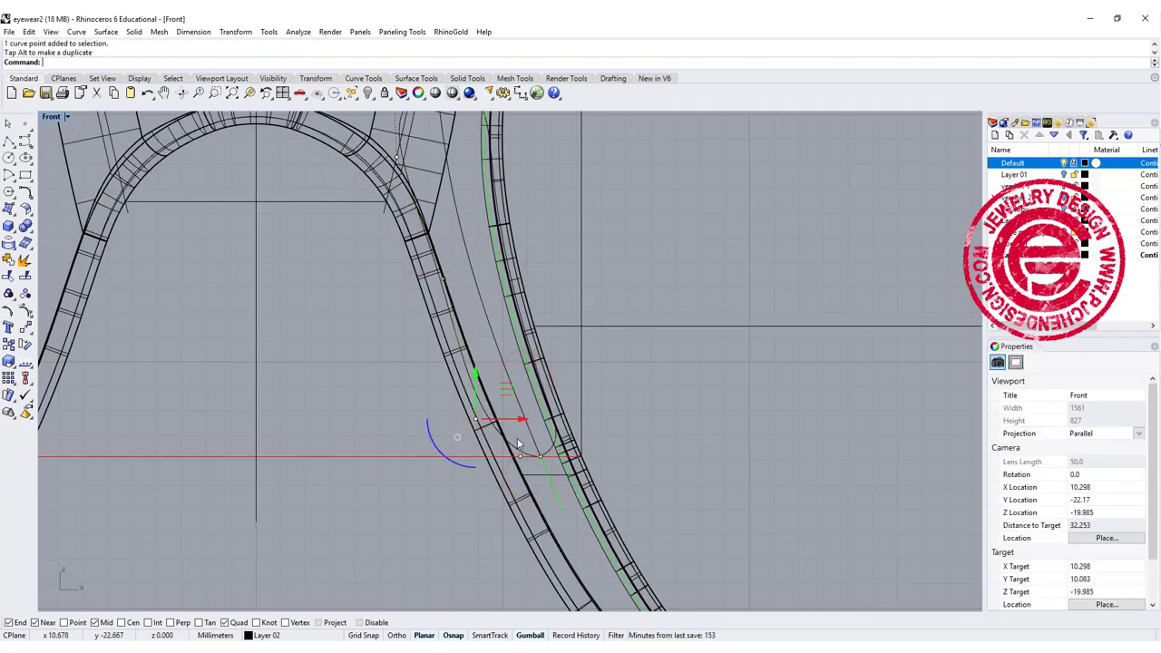
left_click_drag(521, 460, 541, 438)
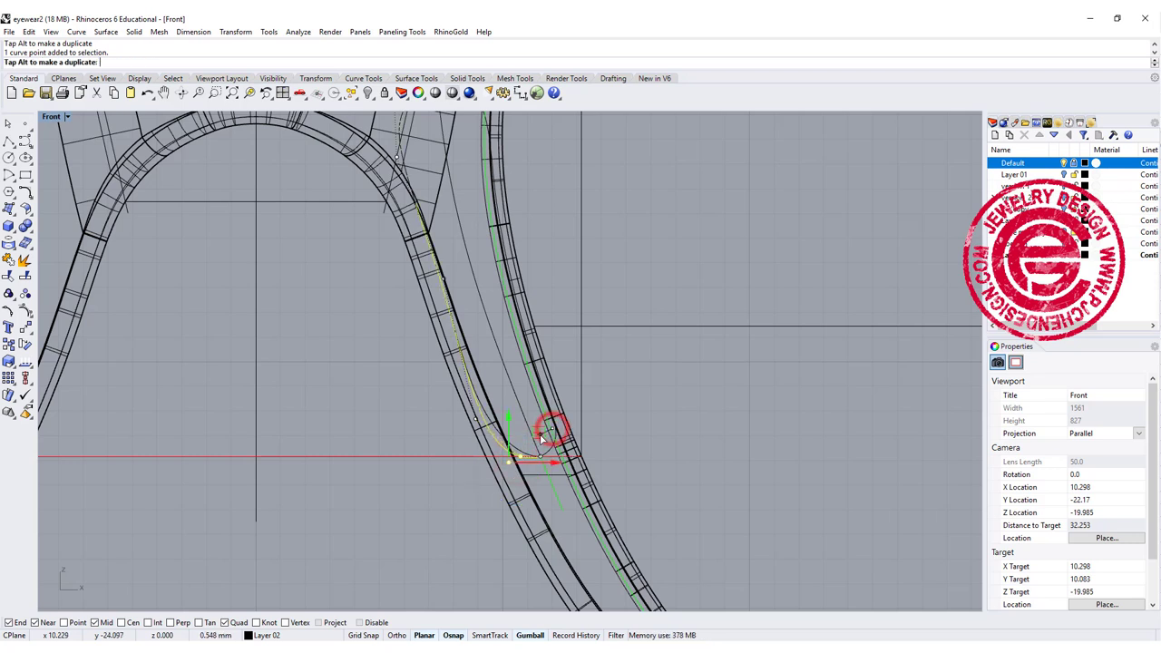
Step: Draw an arc between the two outline curves at mid-height, passing through the midpoint of the 3D curve
right_click_drag(495, 324, 513, 423)
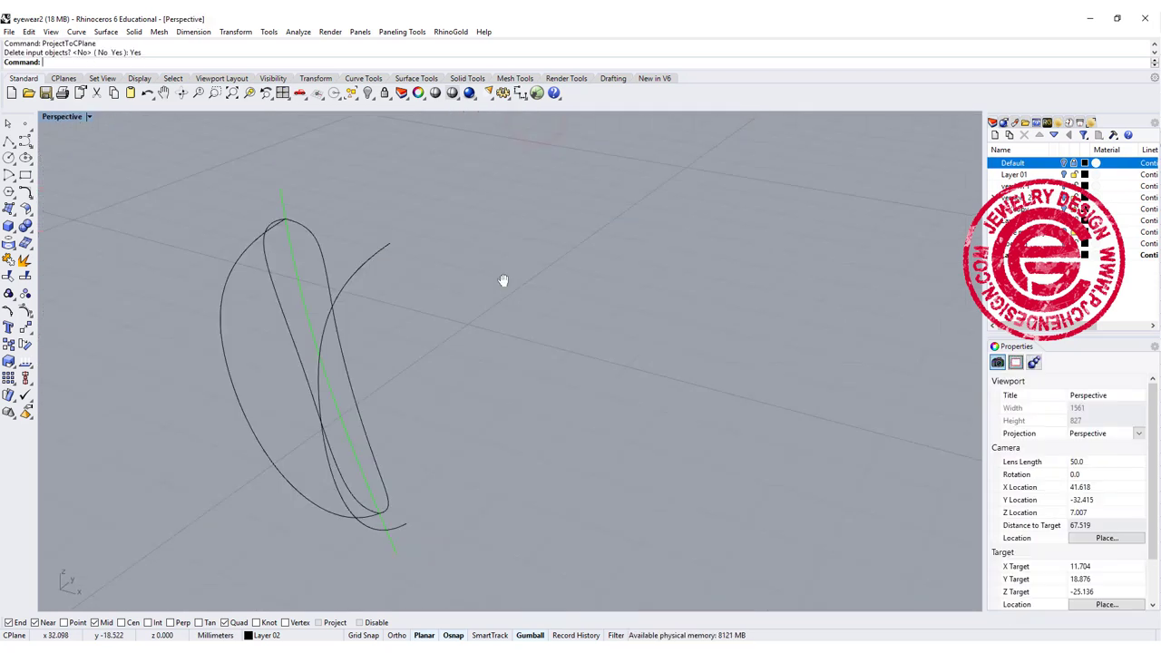
right_click_drag(505, 280, 591, 261)
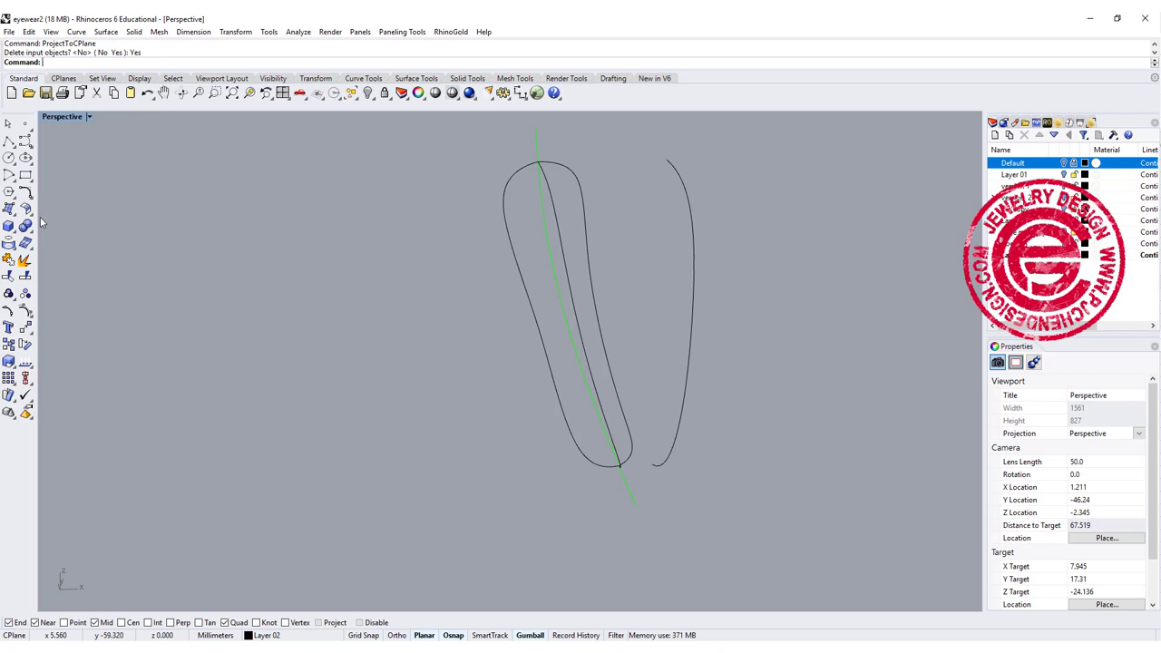
mouse_move(371, 300)
right_mouse_down()
mouse_move(394, 290)
mouse_move(349, 294)
right_mouse_up()
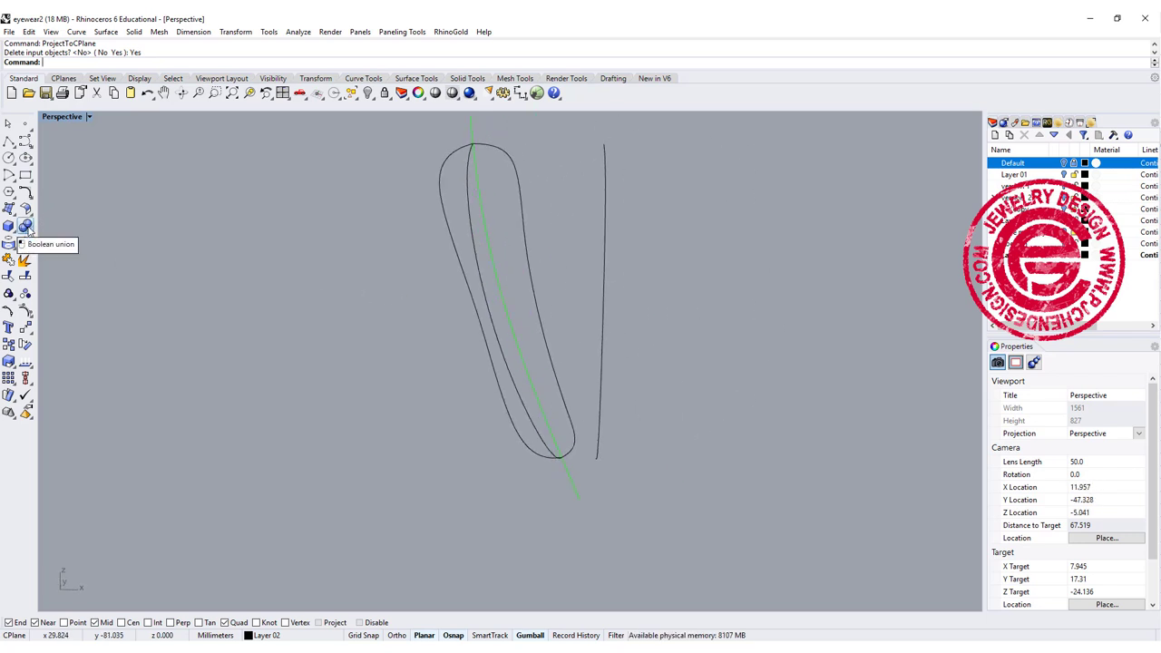
left_click(26, 193)
left_click(7, 179)
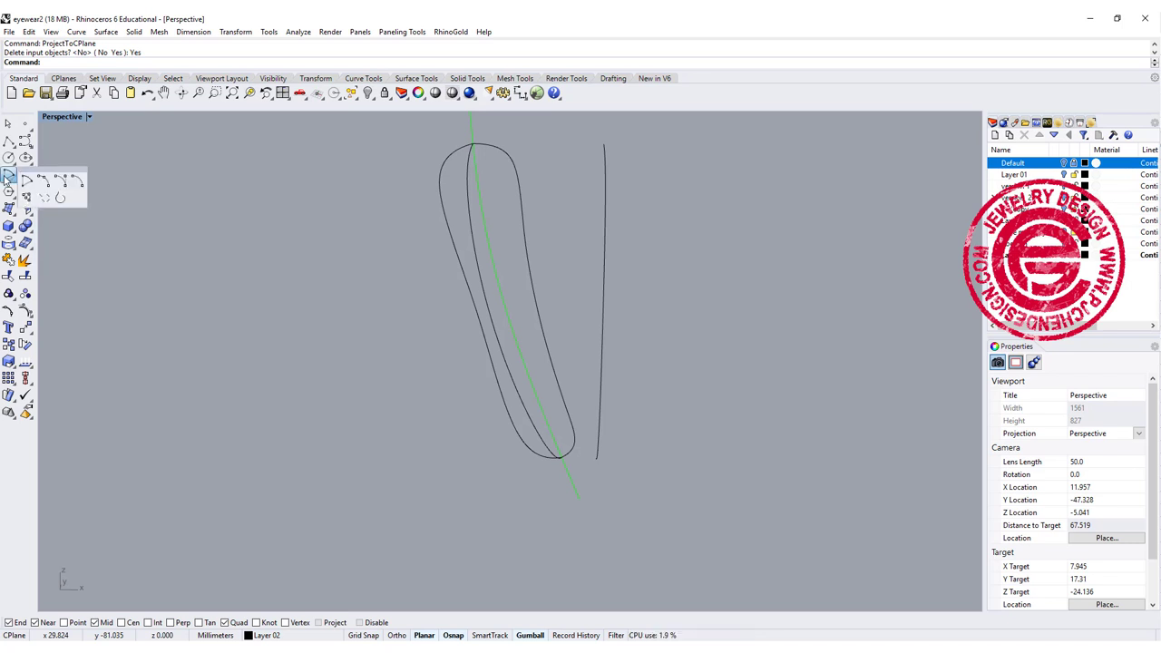
left_click(44, 181)
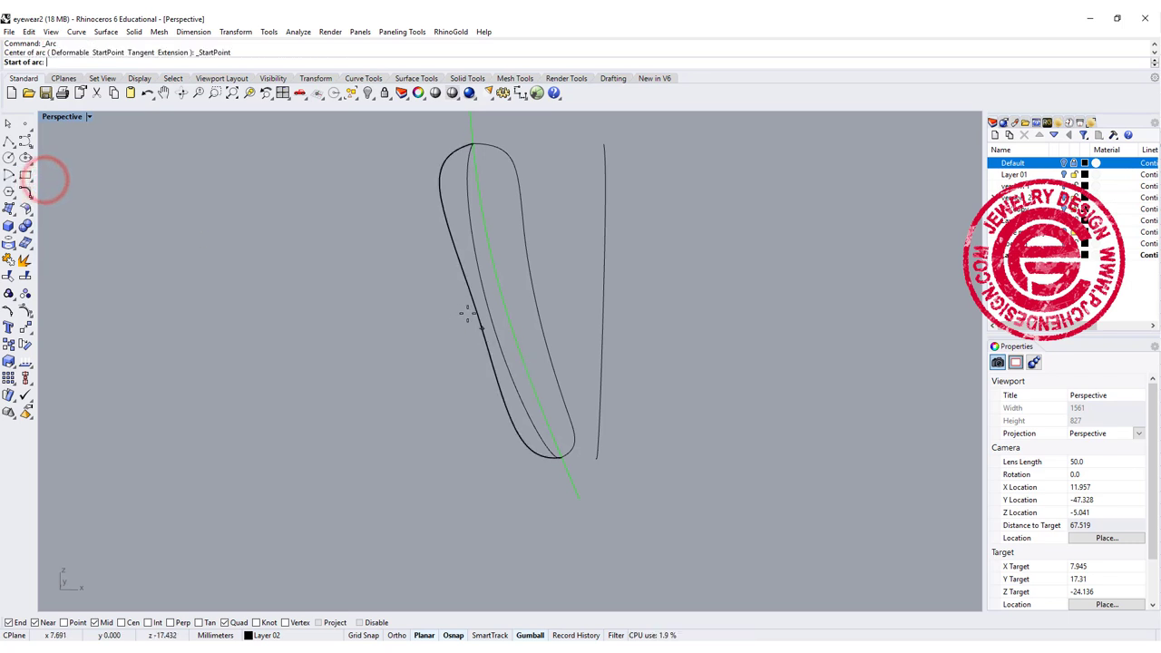
left_click(472, 315)
left_click(534, 301)
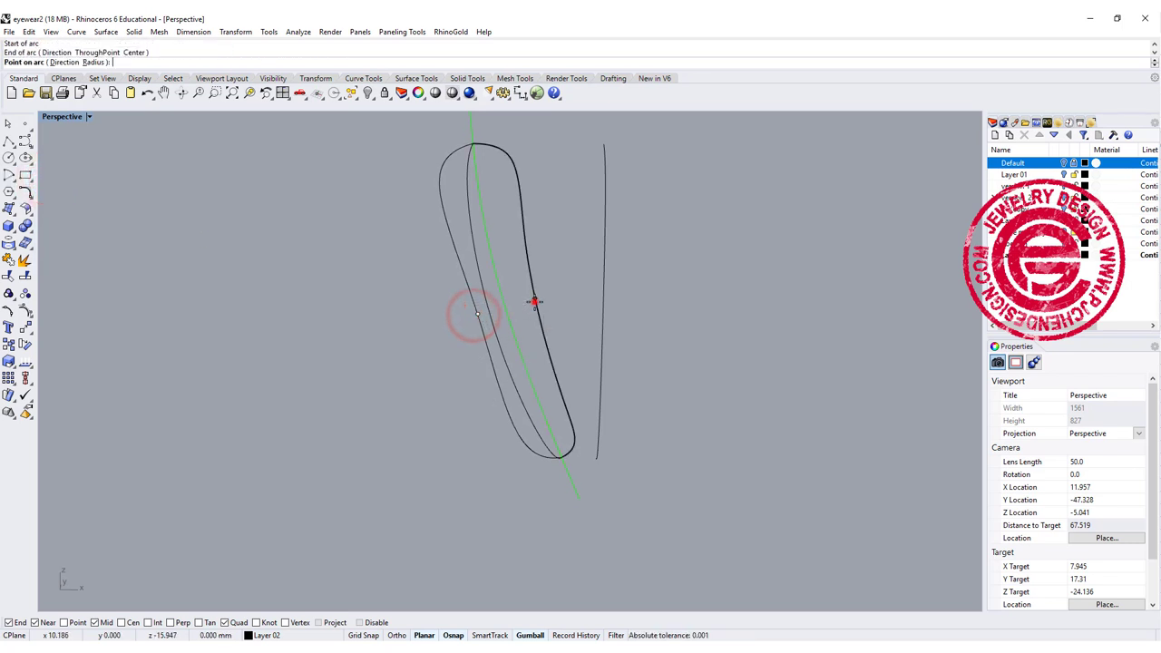
right_click_drag(534, 302, 464, 365)
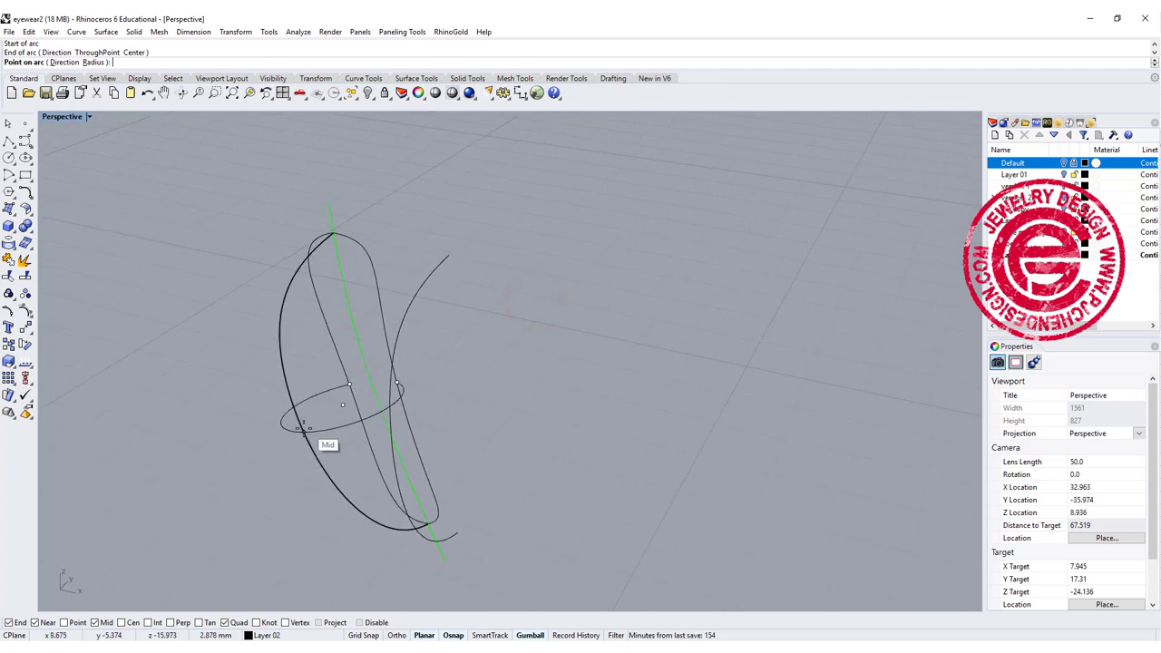
left_click(303, 436)
Step: Rebuild the cross-section arc with 5 points at degree 3
right_click_drag(303, 437, 590, 428)
left_click(600, 422)
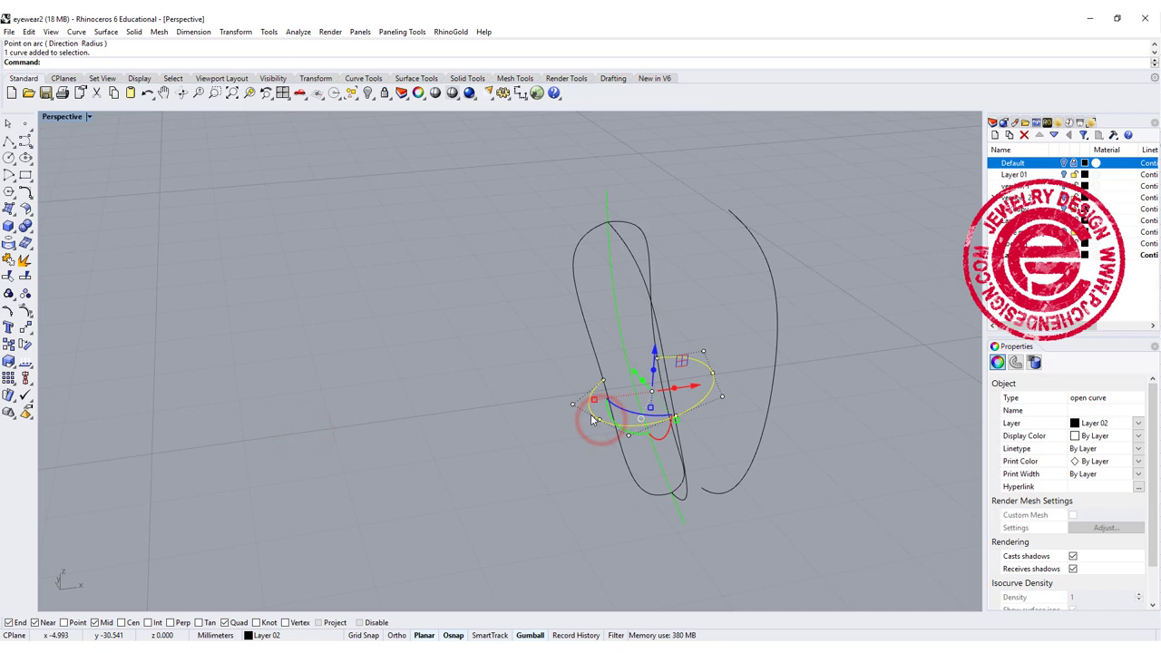
key("ctrl+m")
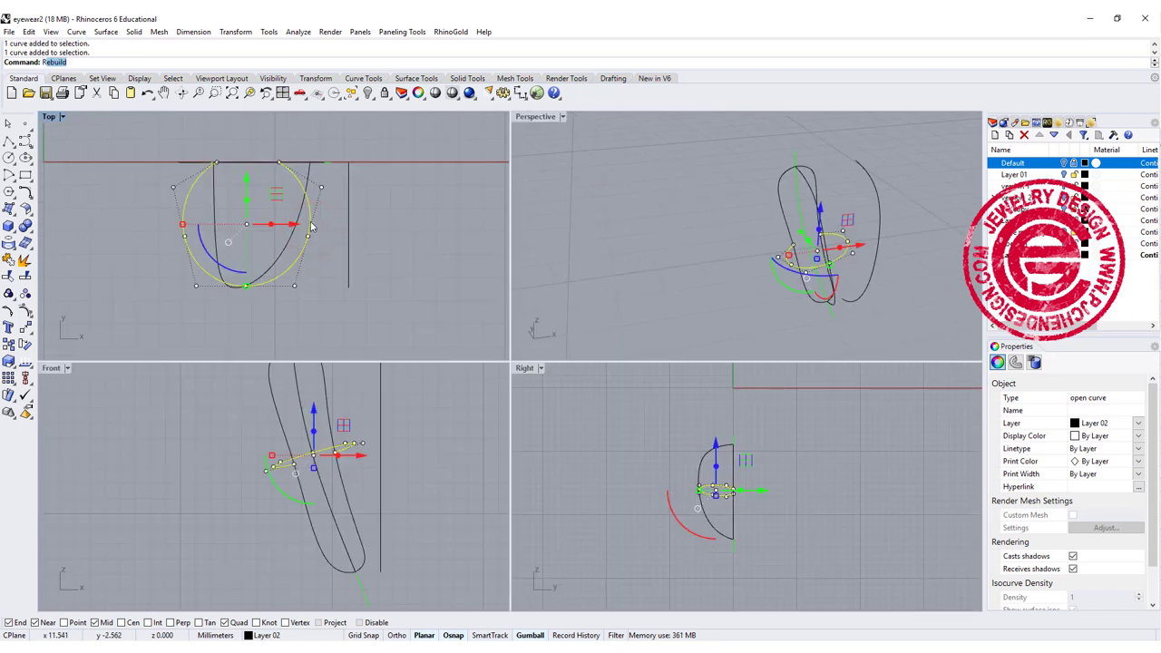
key("Return")
type("5")
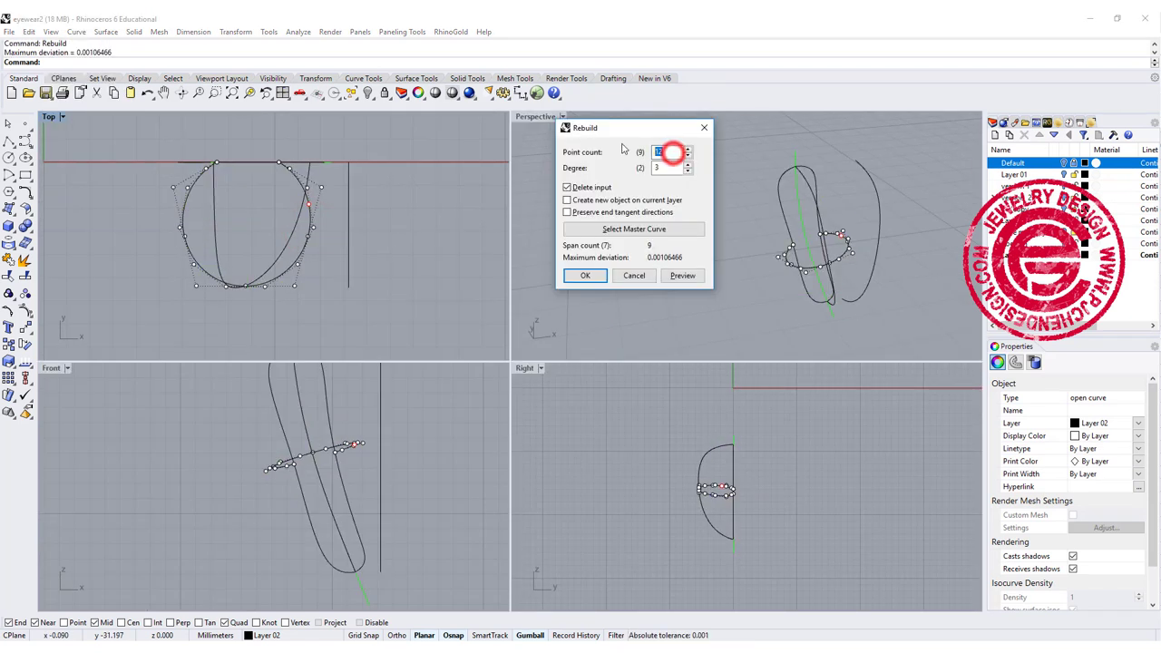
key("Return")
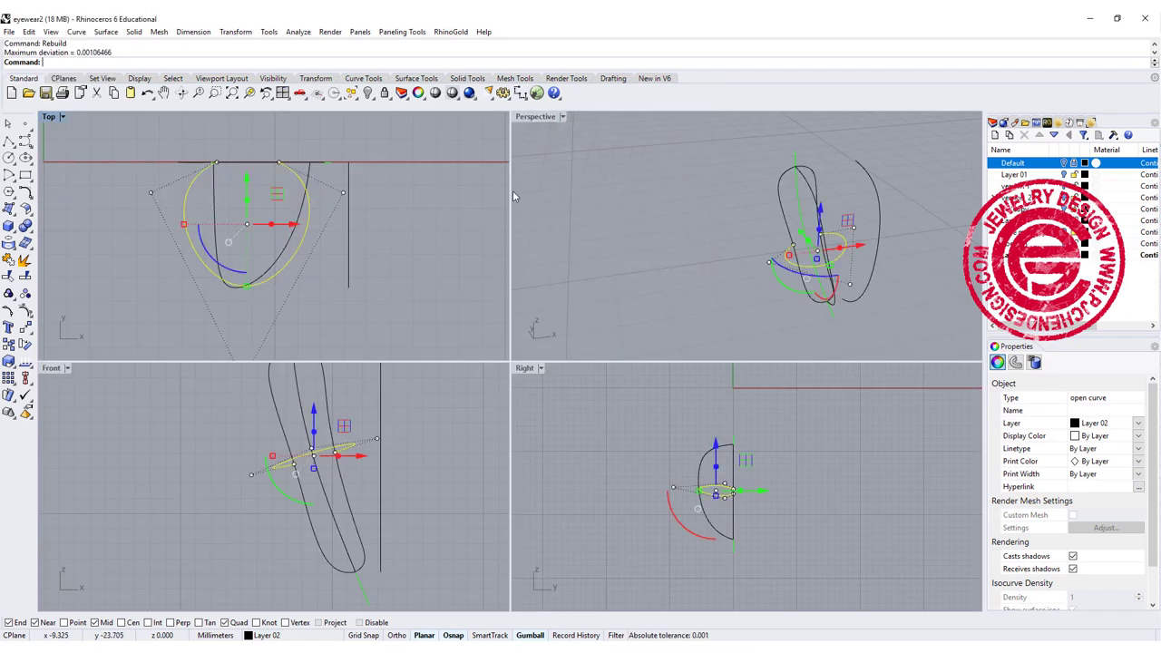
Step: Scale the arc's two outer side control points closer together in the Top view to narrow the cross-section
left_click(148, 193)
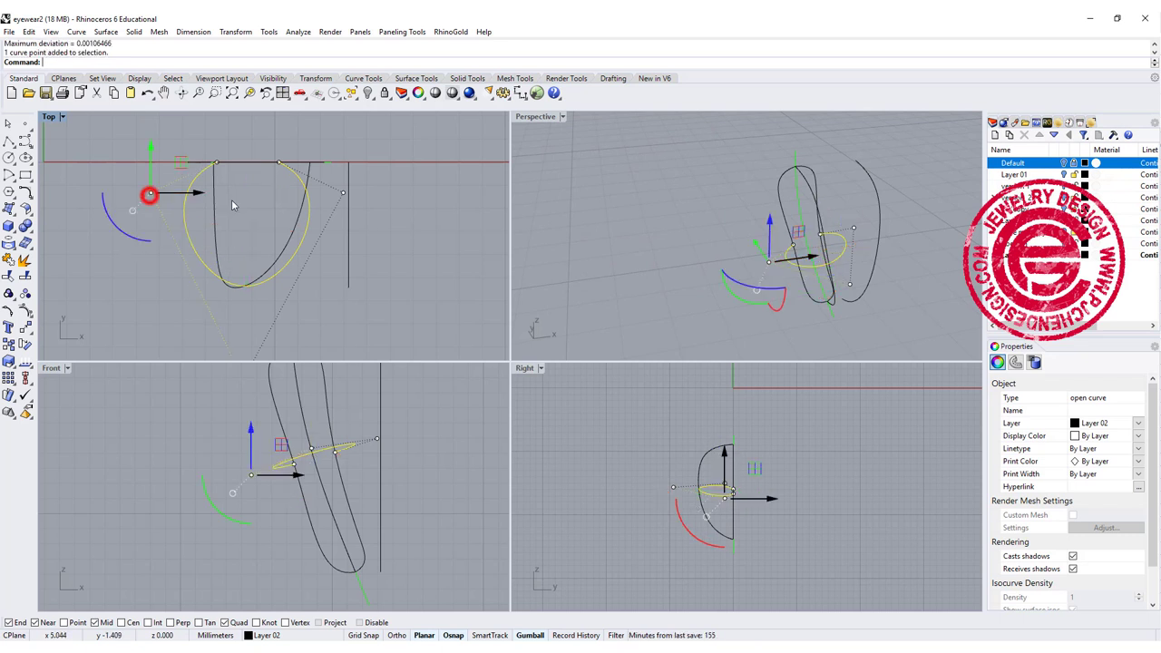
left_click(344, 194, "shift")
left_click_drag(177, 192, 196, 216)
key("Escape")
key("Escape")
right_click_drag(791, 218, 737, 201)
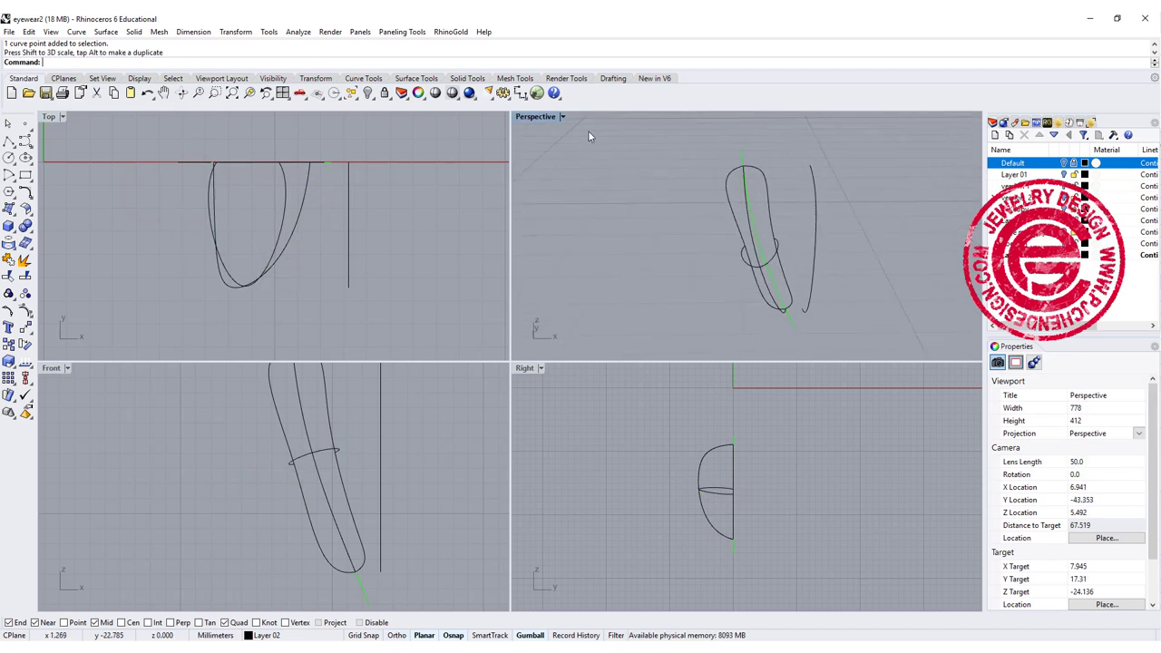
Step: Create a curve network surface from the two pad outlines, the 3D curve and the cross-section arc, with Position edge matching
double_click(537, 119)
right_click_drag(524, 241, 527, 266)
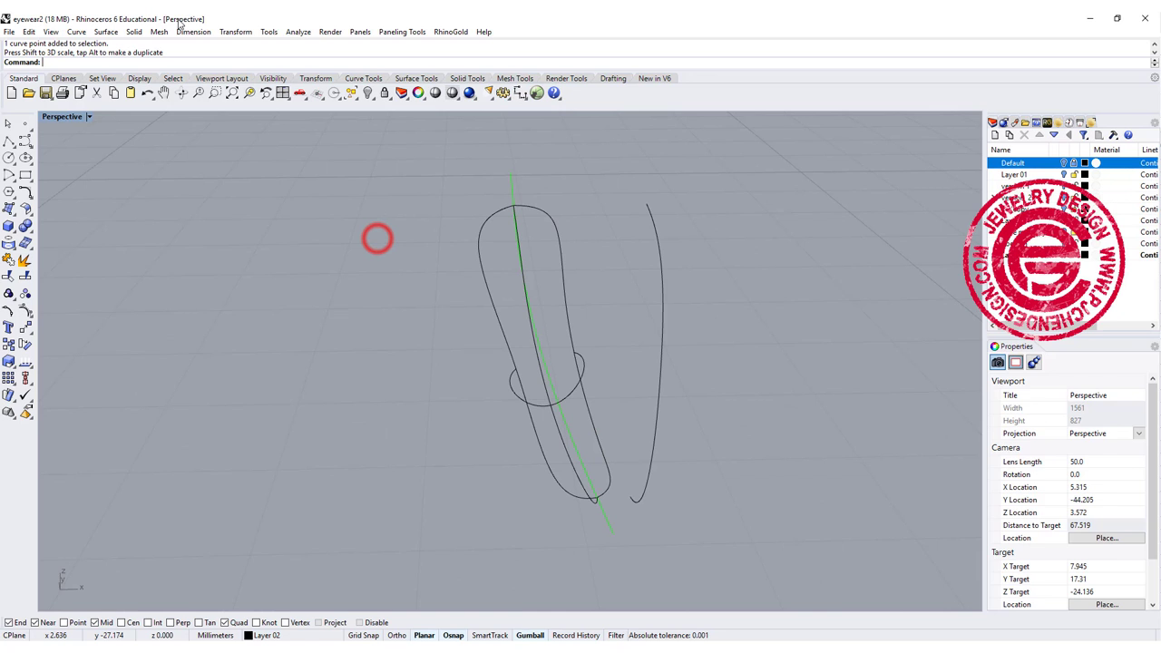
left_click(105, 32)
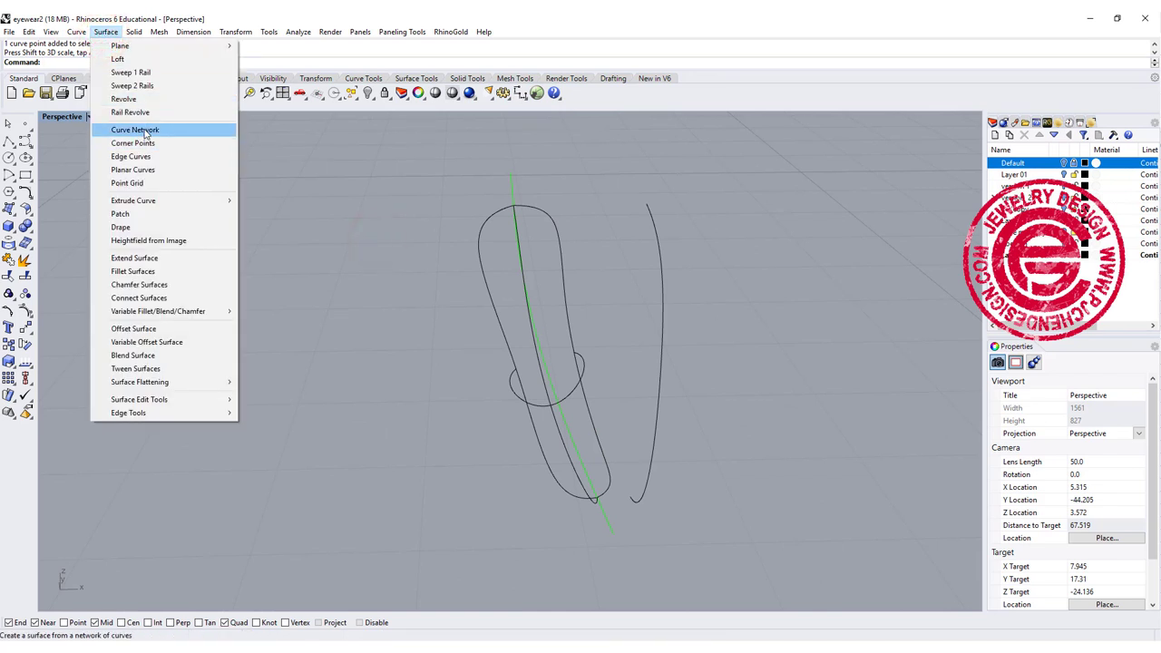
left_click(145, 132)
left_click(478, 237)
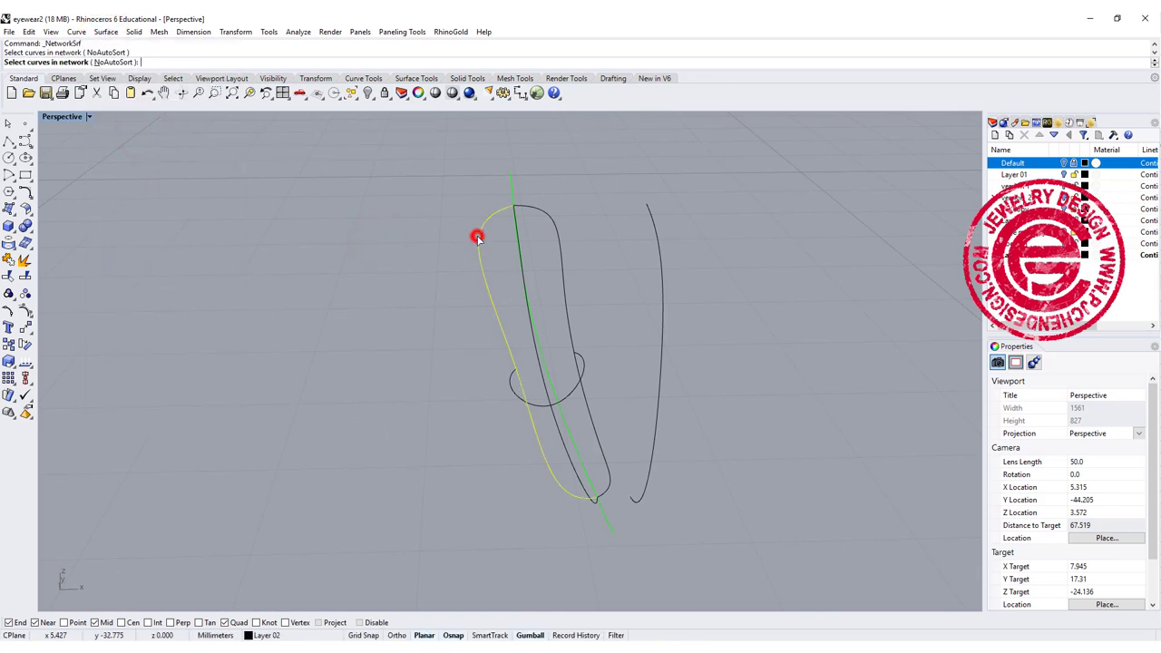
left_click(533, 352)
left_click(566, 318)
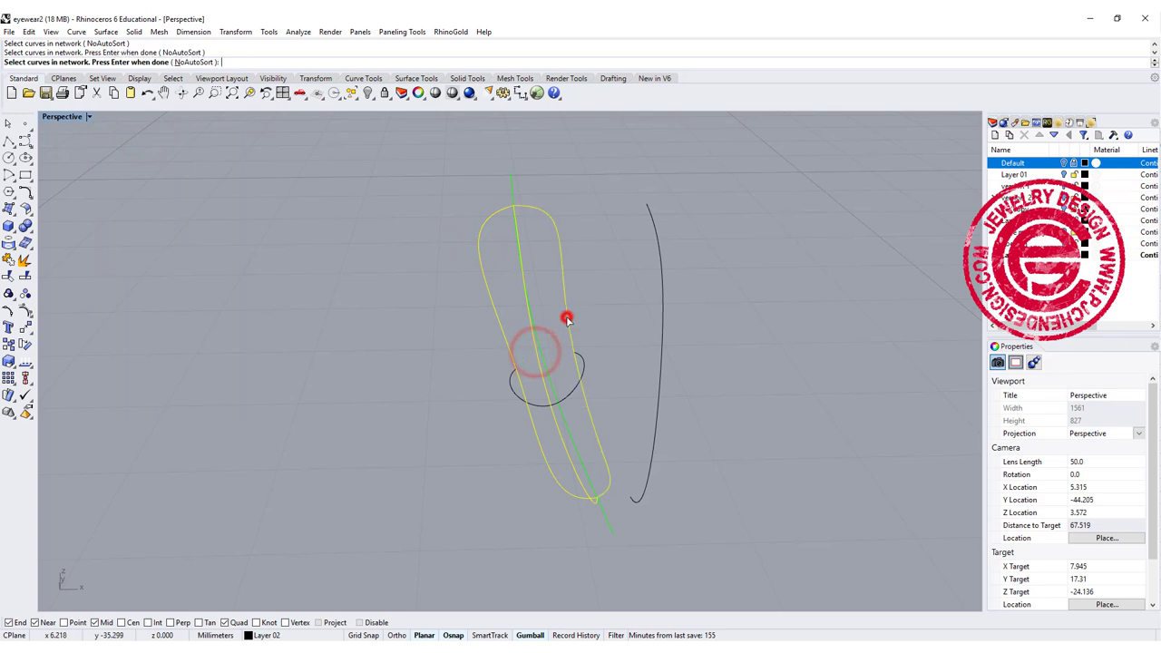
left_click(582, 361)
right_click(582, 362)
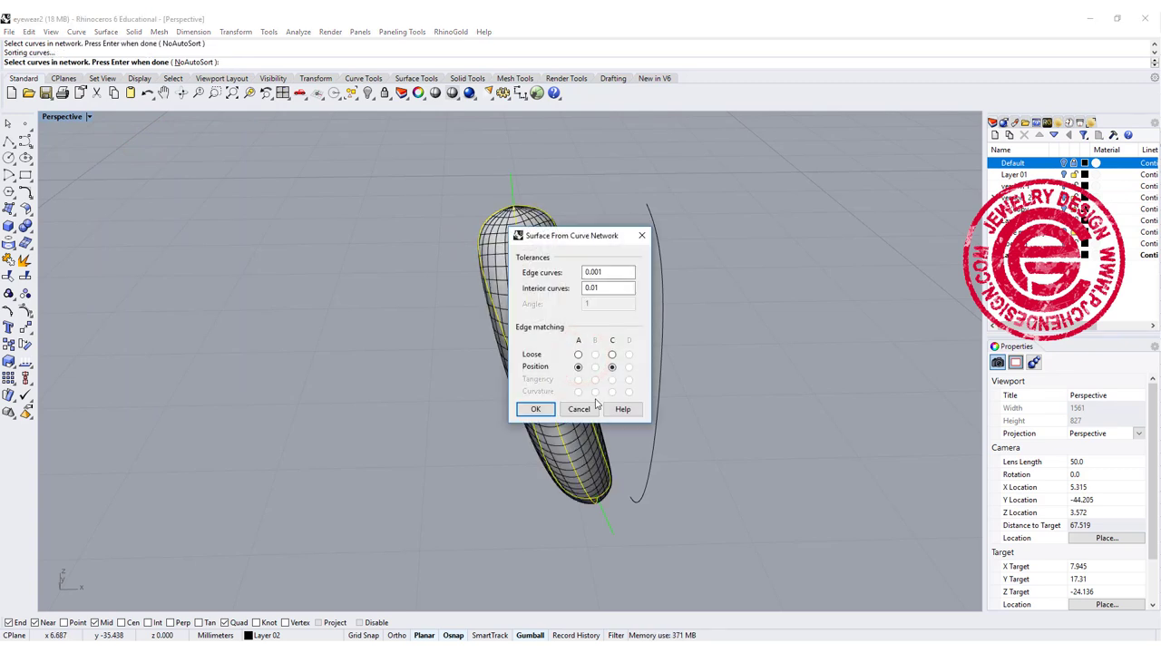
left_click(534, 410)
Step: Cap the open back of the nose pad surface to make it a closed solid
right_click_drag(702, 342, 583, 247)
left_click(733, 302)
type("Cap")
key("Return")
left_click(569, 231)
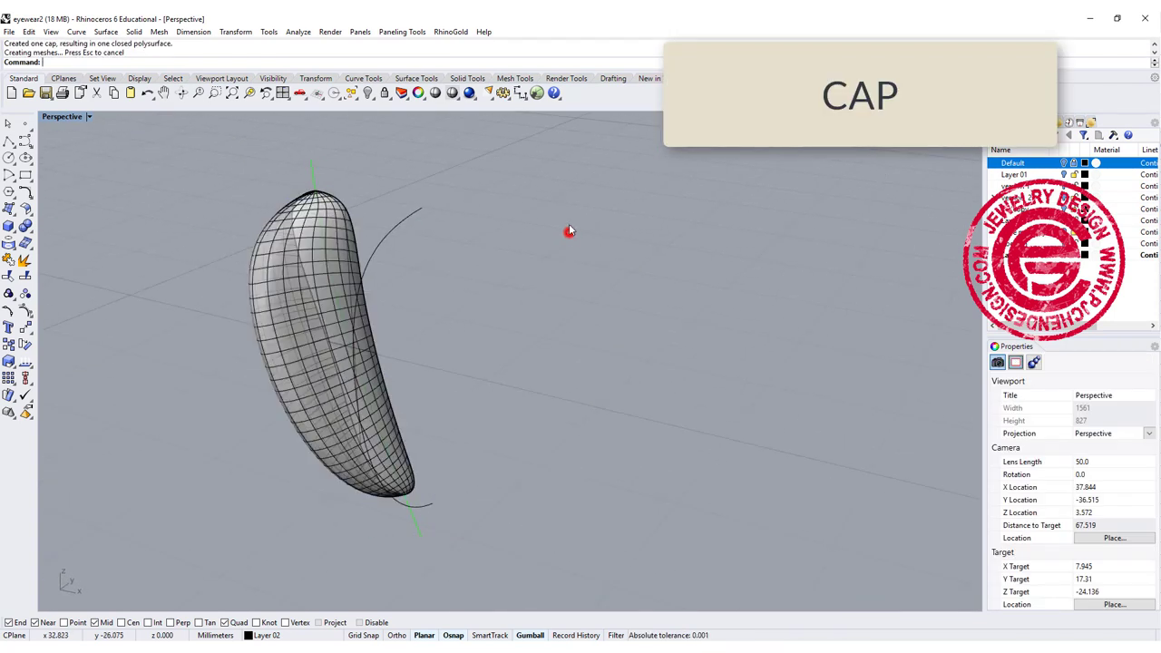
Step: Turn on the Default layer and move the nose pad along Y until it meets the frame beside the bridge
left_click(1064, 163)
right_click_drag(667, 254, 726, 246)
right_click_drag(473, 220, 363, 346)
left_click(360, 342)
left_click_drag(422, 363, 564, 360)
left_click(743, 387)
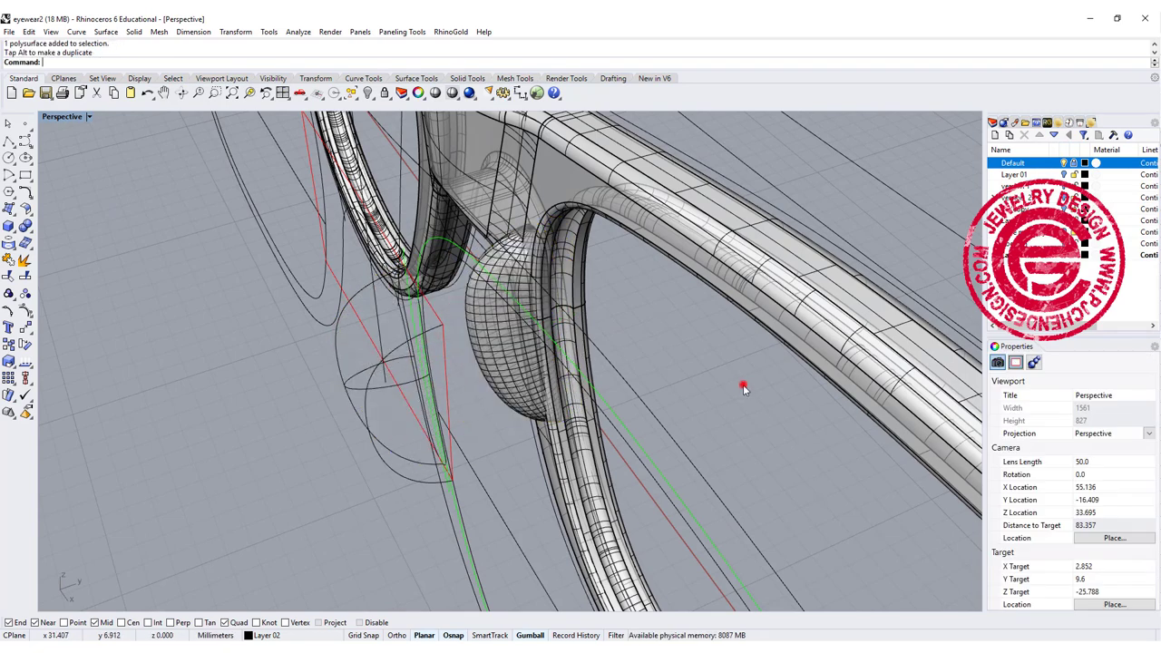
Step: Scale the nose pad along Y to make it deeper and shift it slightly outward from the frame
right_click_drag(626, 388, 831, 331)
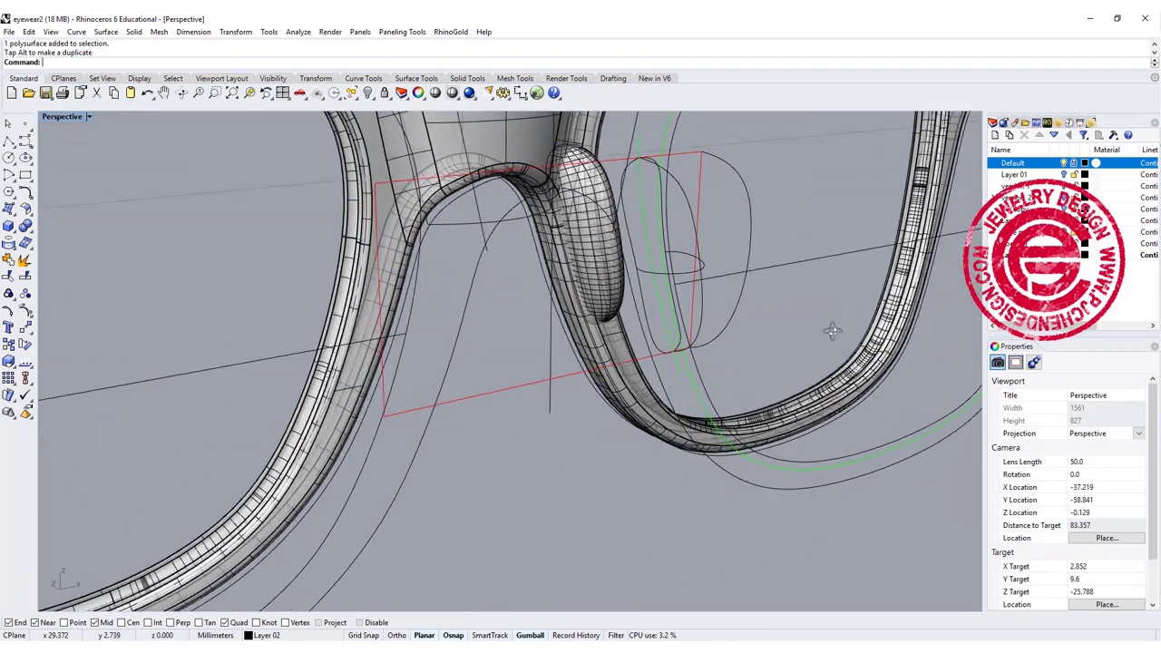
right_click_drag(634, 262, 570, 314)
left_click(564, 195)
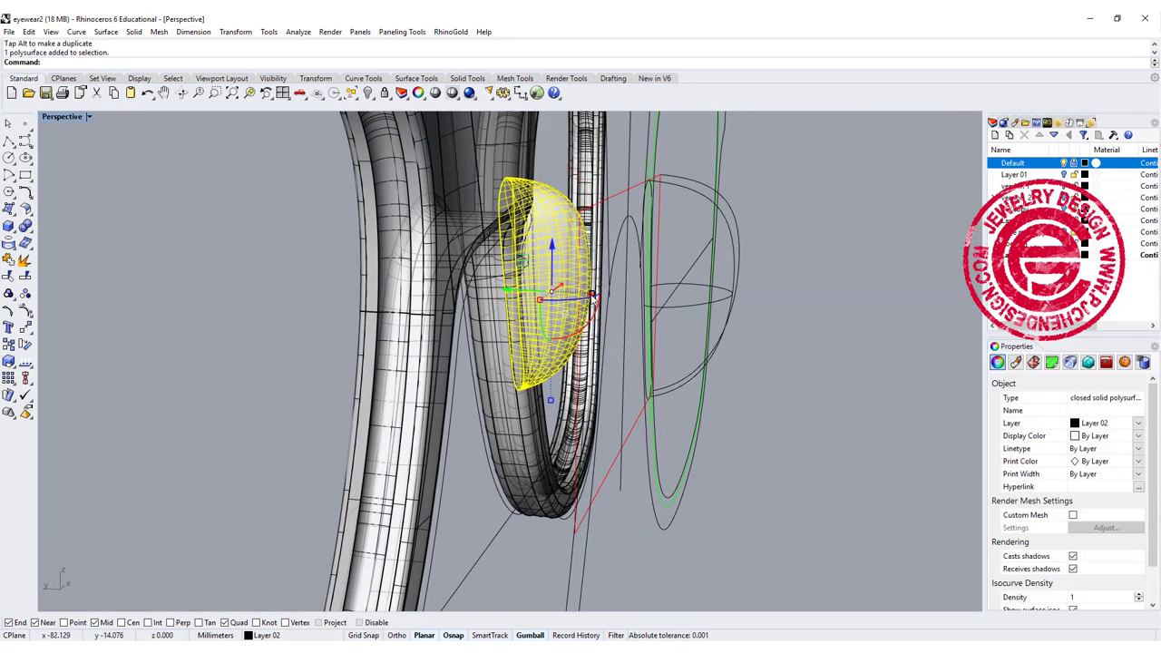
left_click_drag(591, 297, 606, 295)
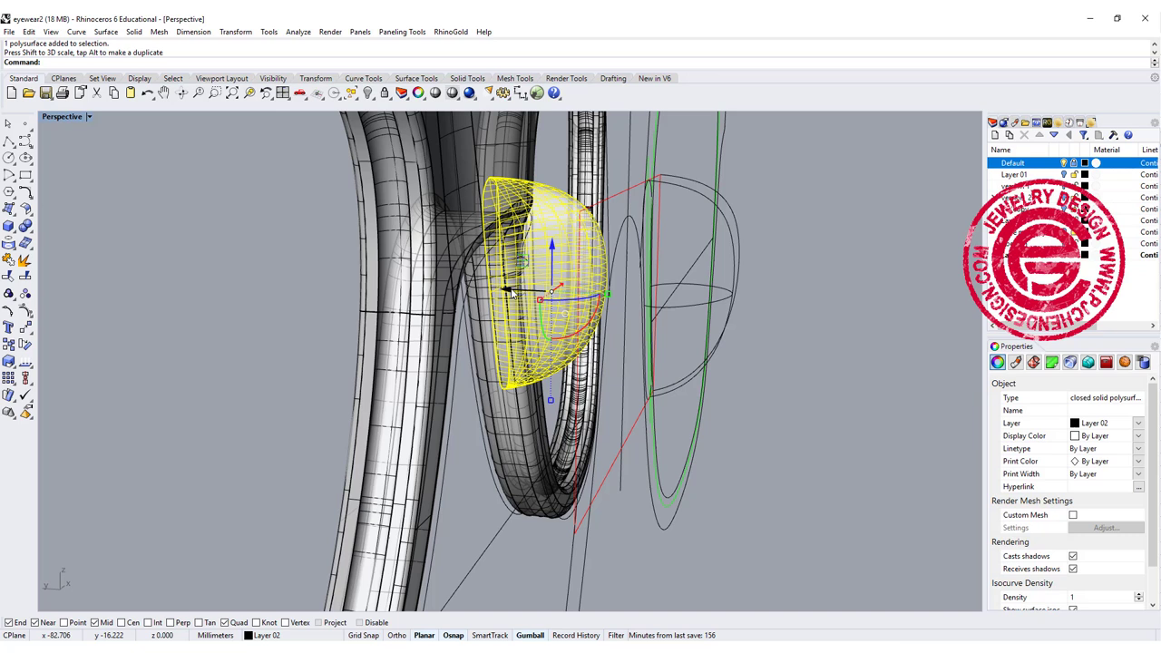
left_click_drag(512, 292, 526, 290)
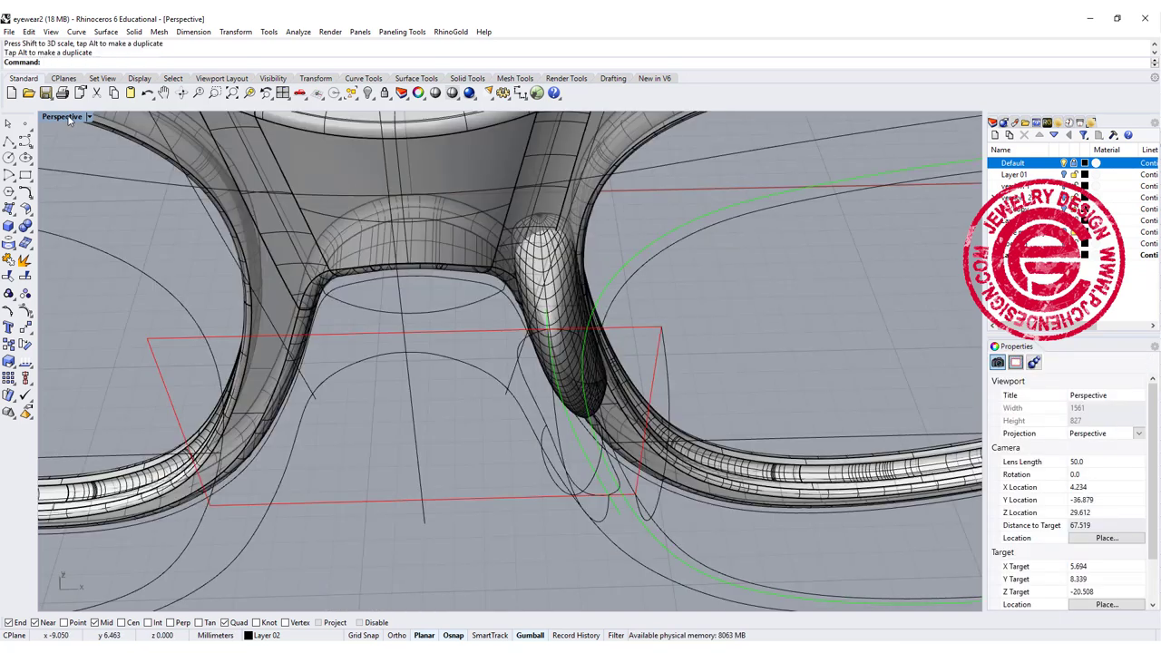
Step: Mirror a copy of the nose pad across the frame's centre line in the Top view
double_click(67, 118)
scroll(259, 155, "down", 9)
left_click(265, 140)
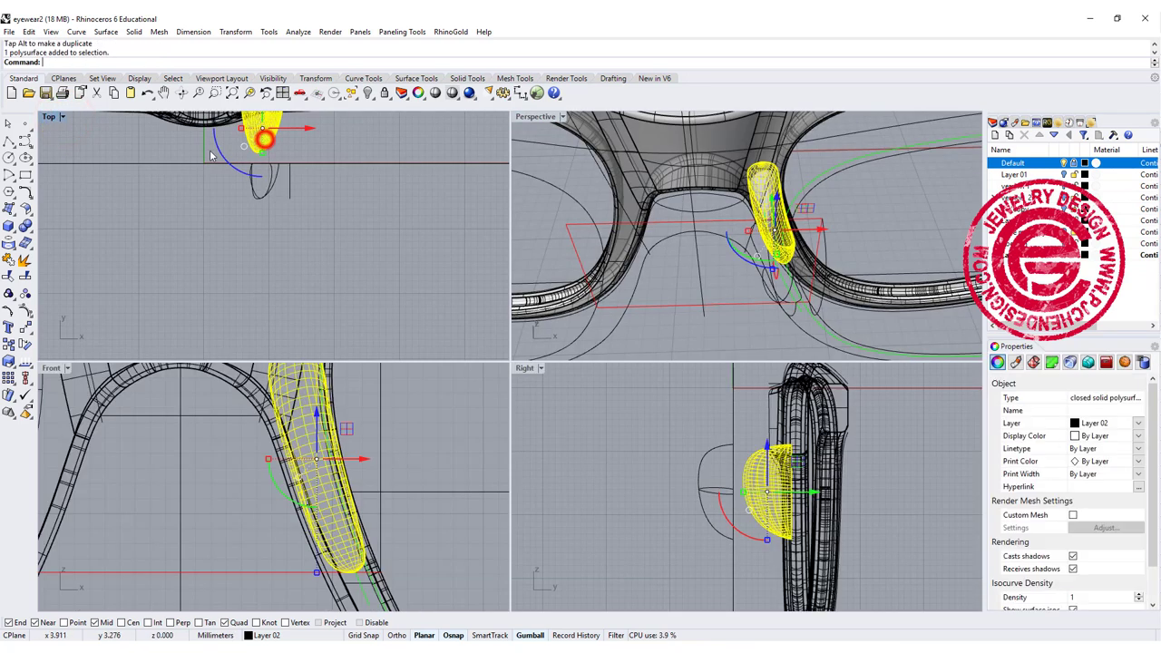
right_click_drag(209, 185, 200, 249)
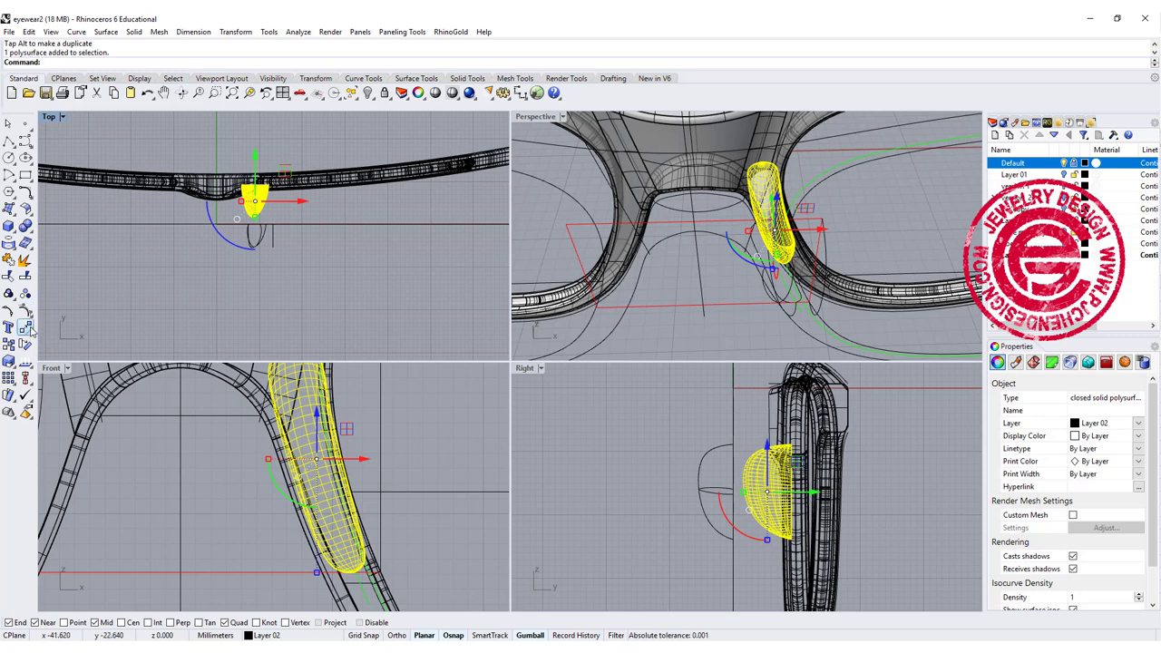
left_click(325, 305)
right_click_drag(871, 218, 753, 224)
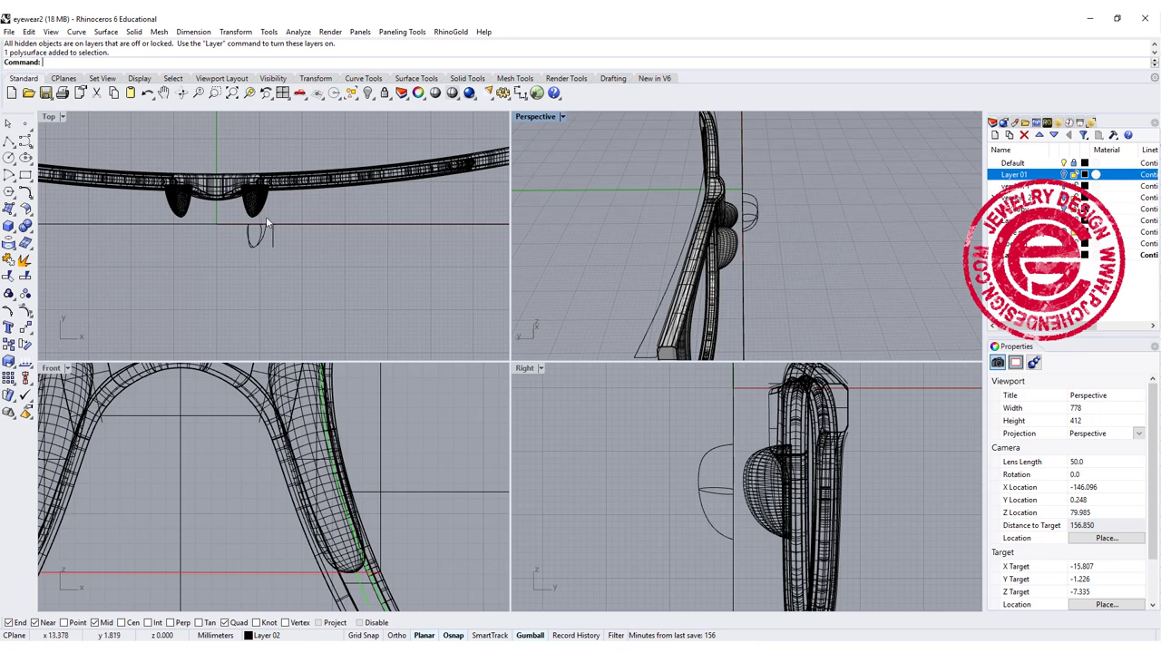
Step: Mirror both nose pads to the opposite face of the frame in the Top view with Copy set to No
left_click(260, 205)
left_click(174, 204, "shift")
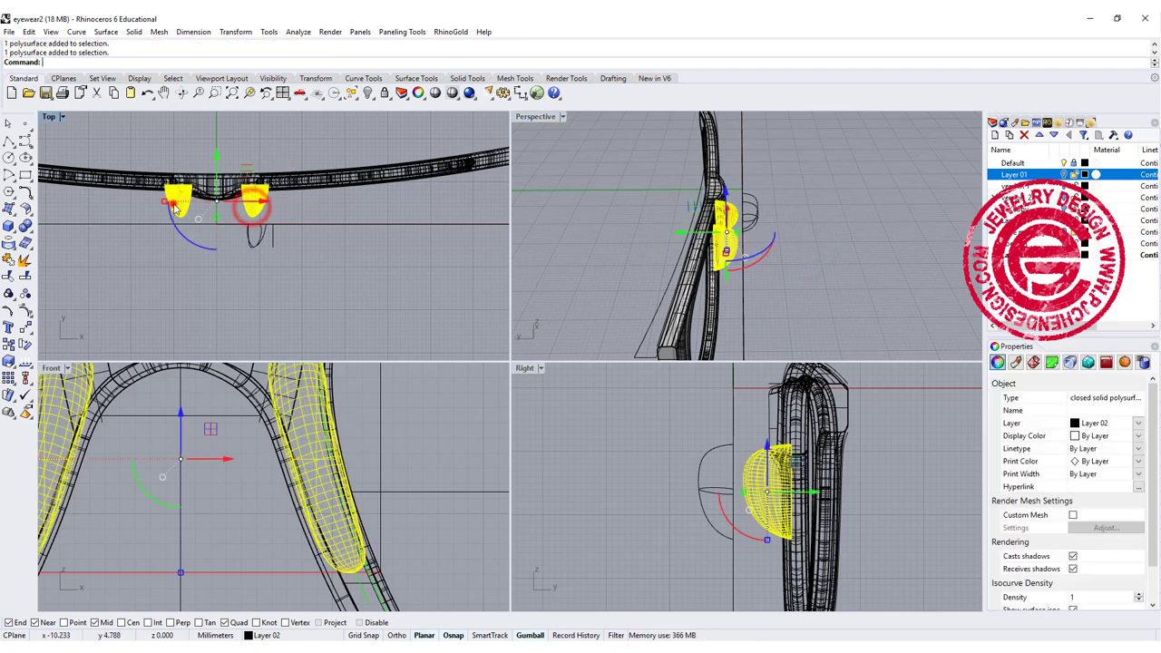
left_click(28, 328)
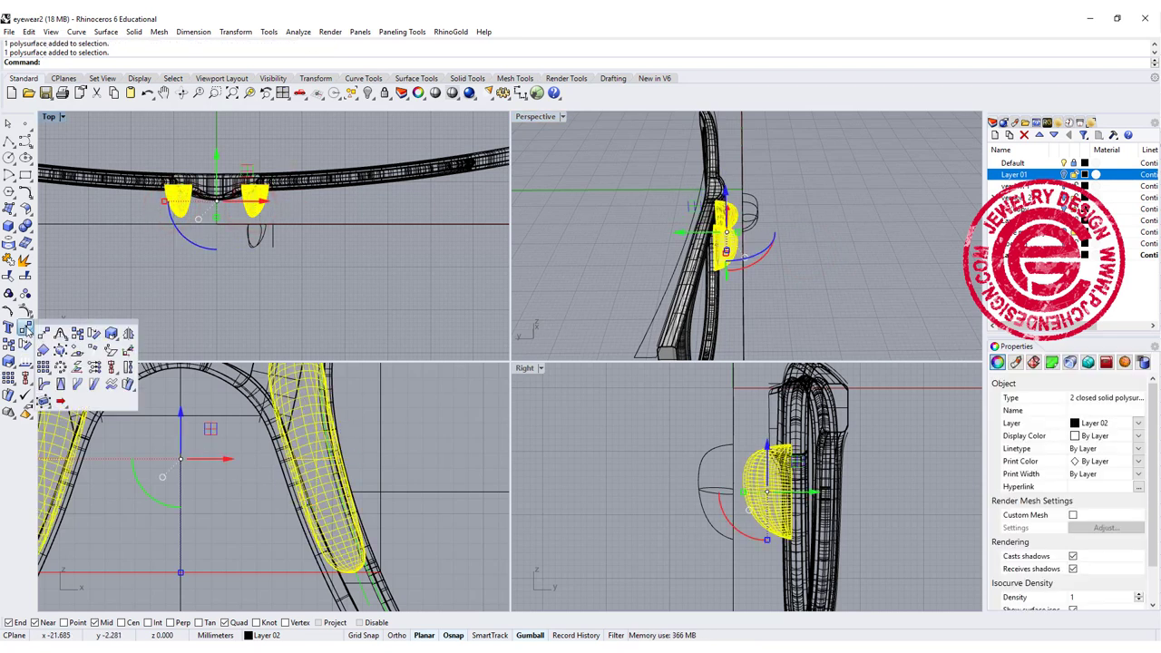
left_click(129, 334)
left_click(132, 178)
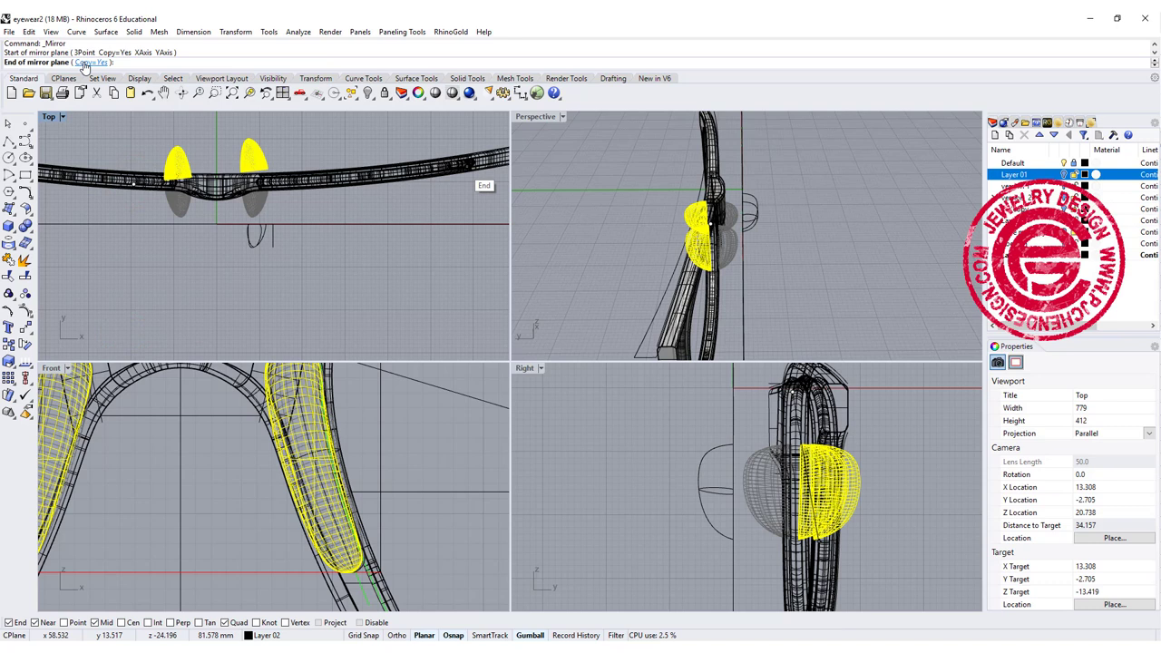
left_click(89, 63)
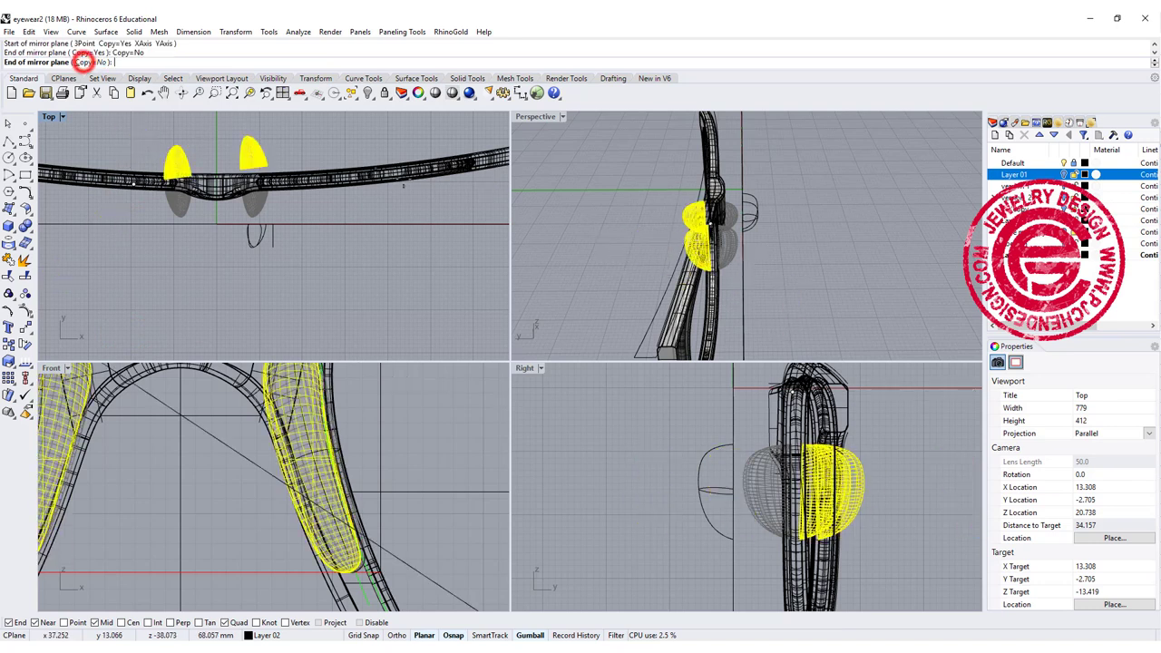
left_click(461, 187, "shift")
left_click(371, 229)
right_click_drag(560, 212, 737, 224)
scroll(696, 247, "up", 4)
scroll(726, 242, "down", 4)
right_click_drag(637, 224, 721, 219)
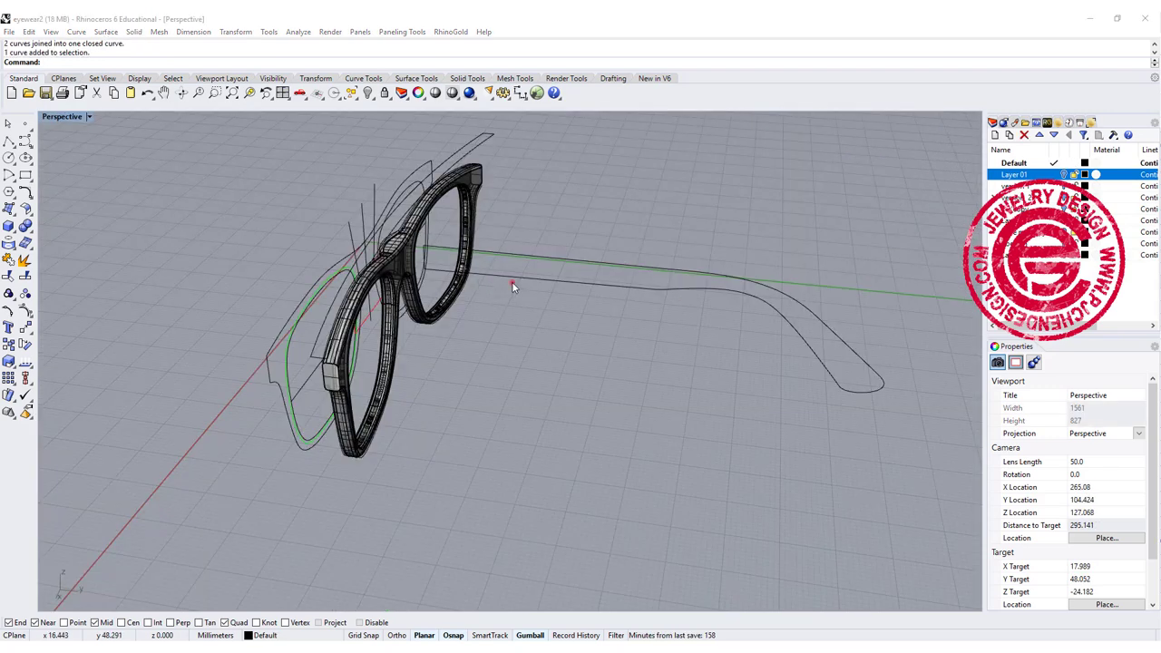
Step: Move the closed temple outline curve from its front upper corner to the outer end of the frame front
left_click(514, 280)
right_click_drag(516, 281, 483, 271)
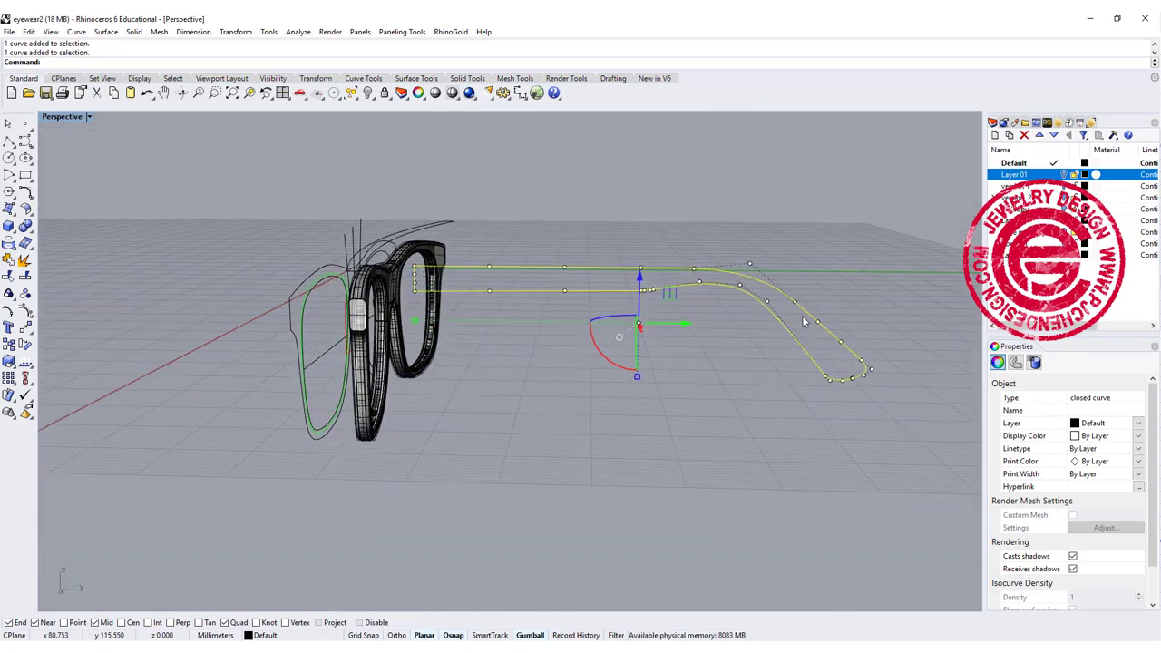
right_click_drag(838, 362, 634, 344)
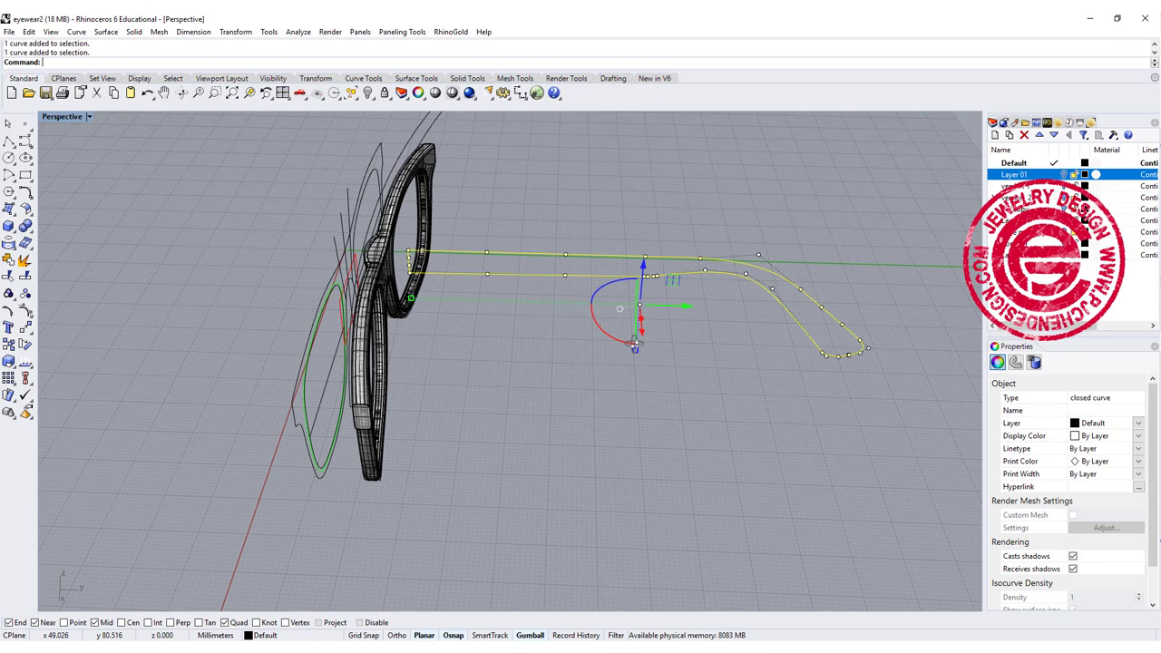
right_click_drag(557, 311, 555, 285)
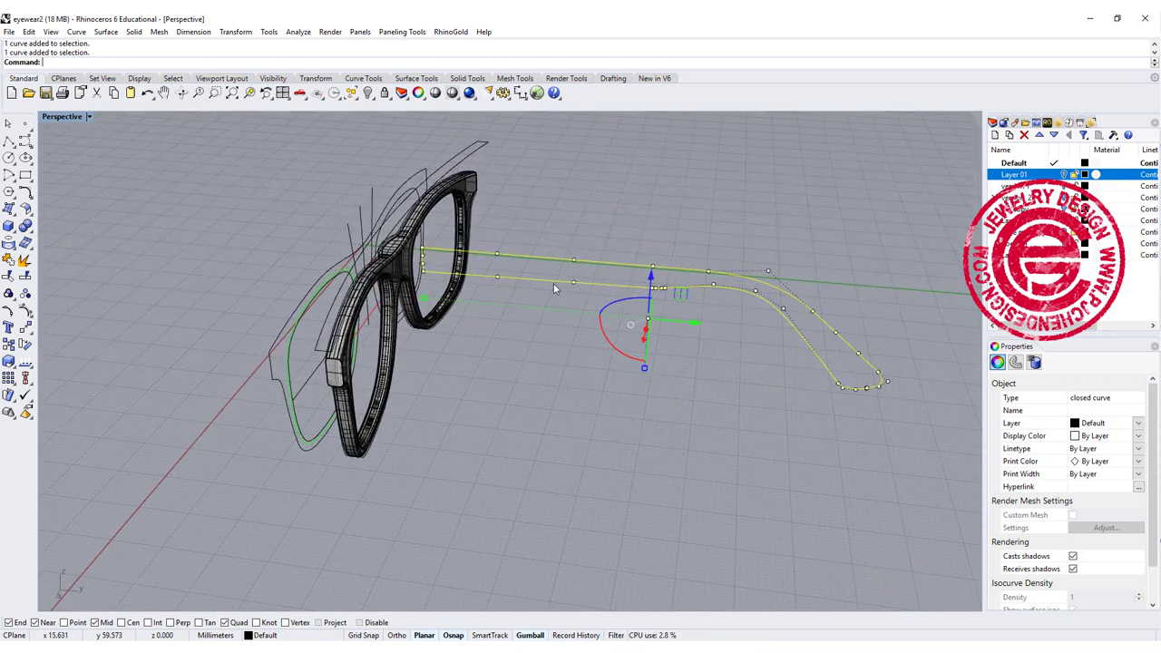
right_click_drag(672, 269, 625, 313)
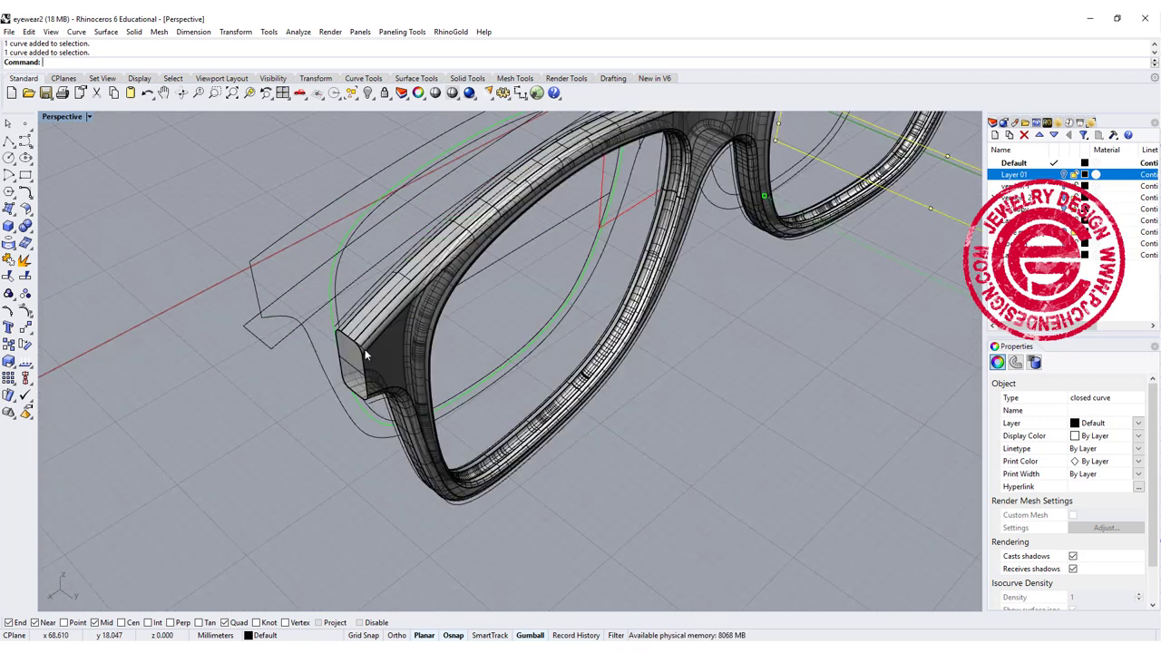
scroll(370, 349, "down", 3)
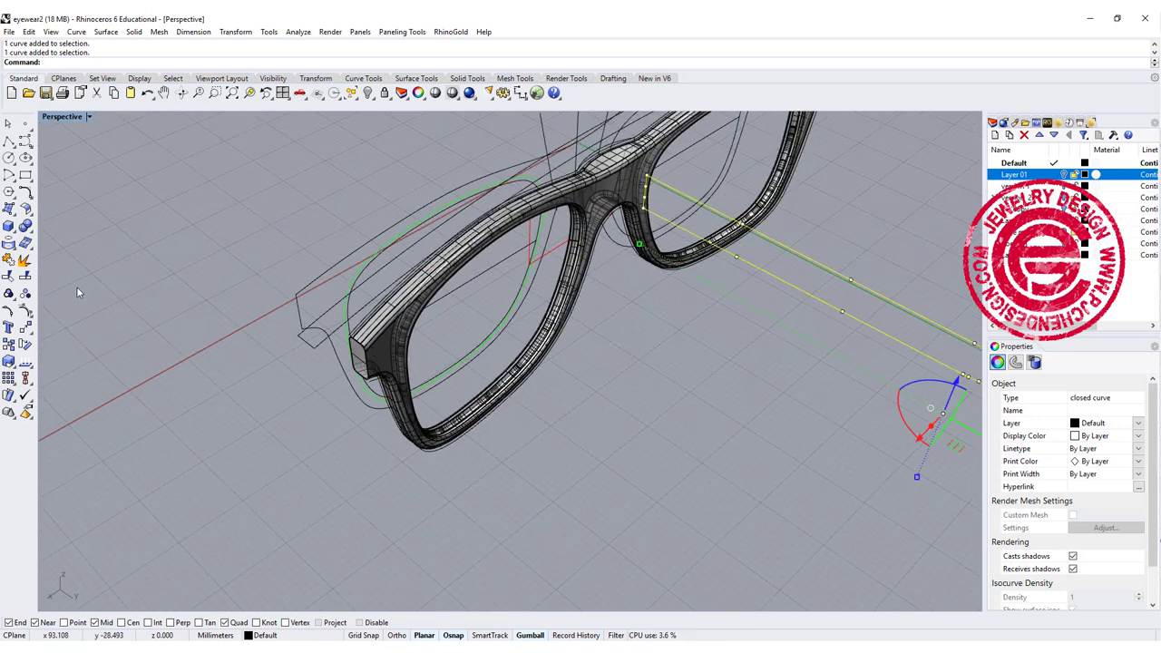
left_click(24, 327)
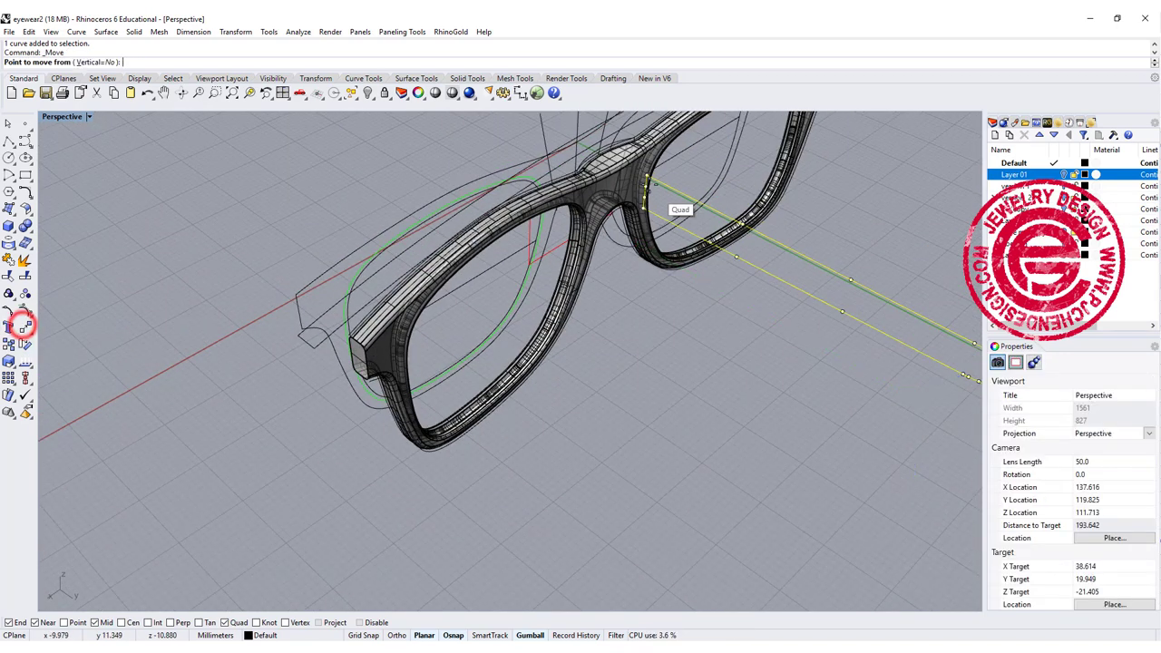
left_click(645, 176)
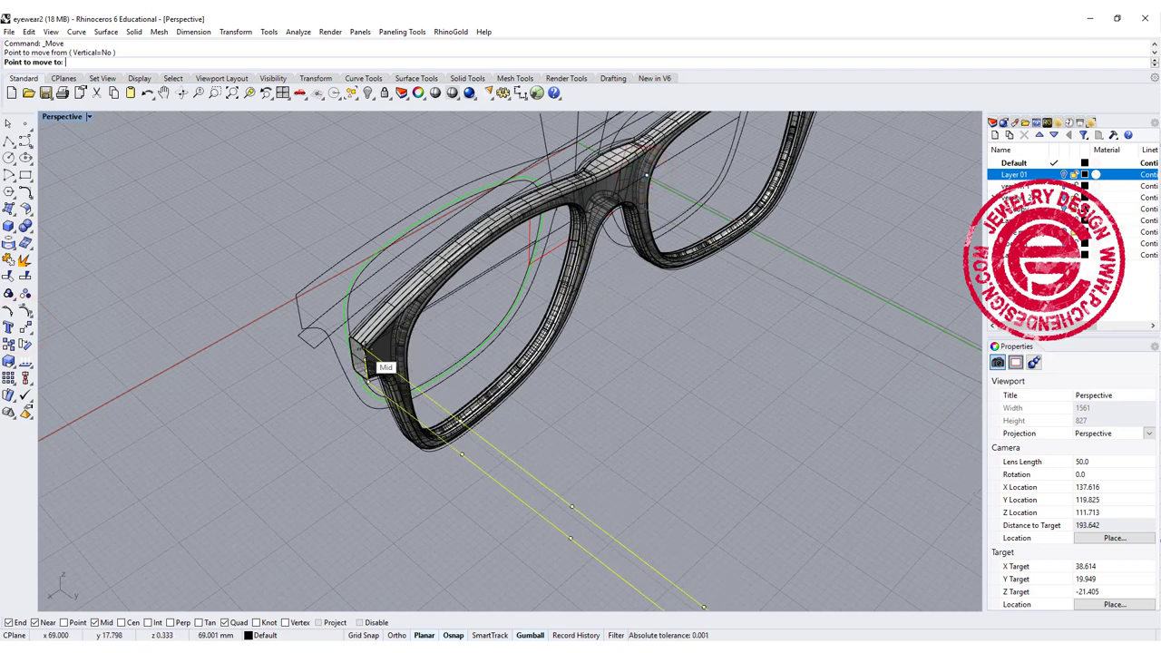
left_click(361, 350)
right_click_drag(249, 393, 625, 290)
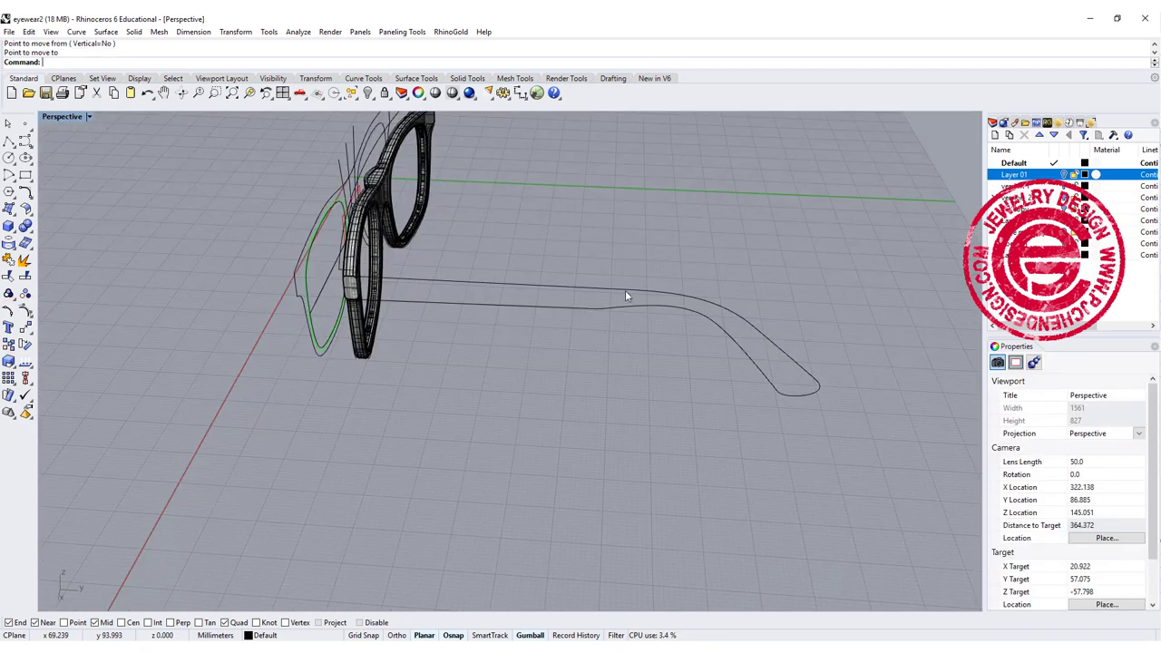
Step: Create a planar surface from the closed temple outline curve
left_click(625, 290)
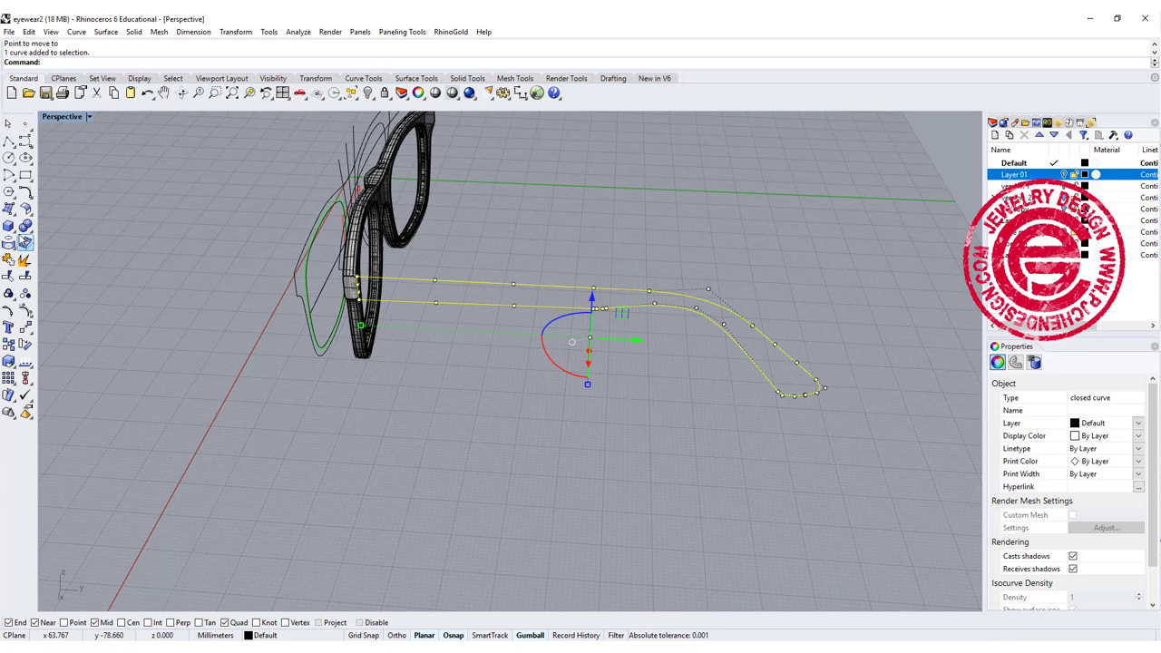
left_click(11, 210)
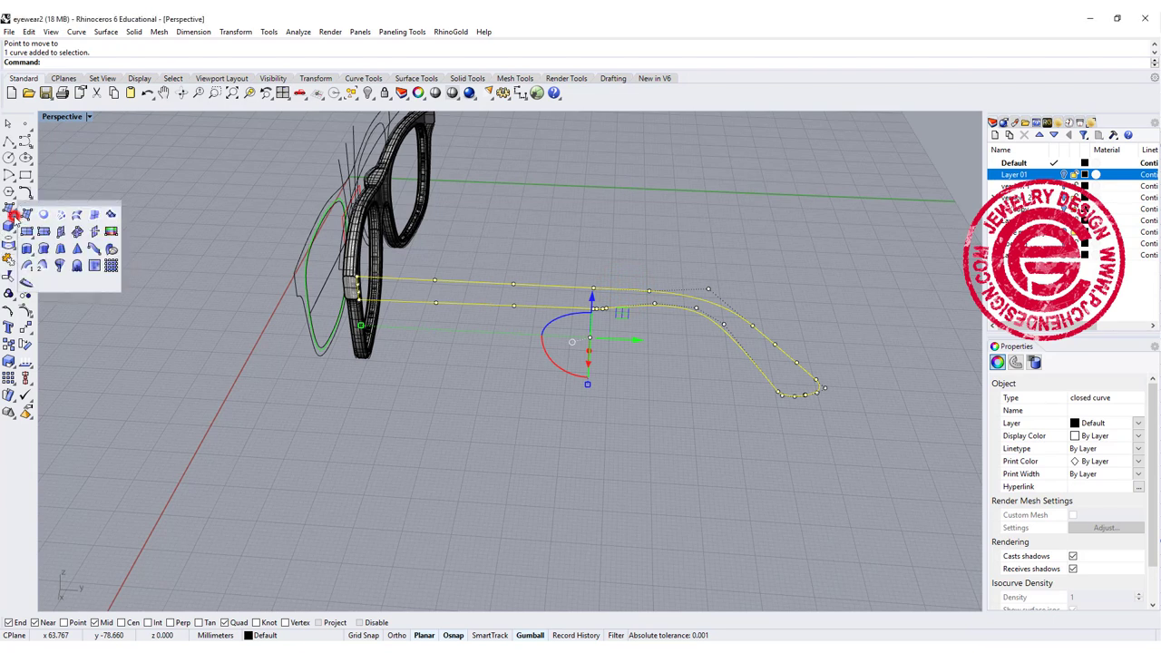
left_click(43, 215)
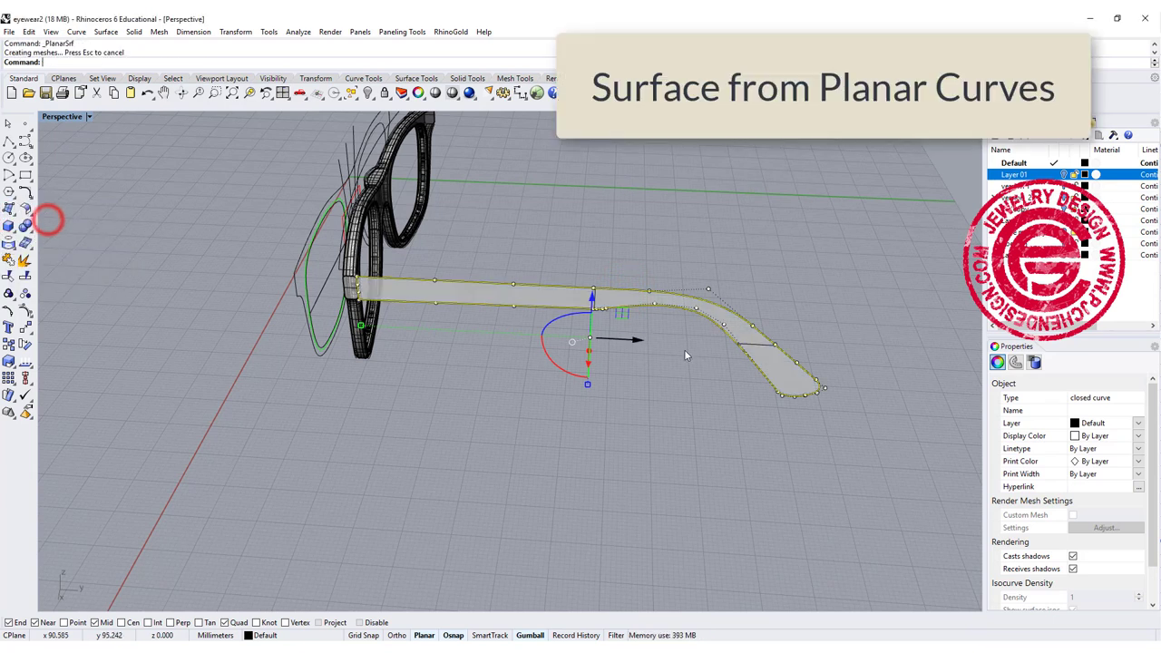
left_click(708, 394)
Step: Show the control points of the planar temple surface, picking the surface rather than its outline curve
right_click_drag(707, 394, 727, 406)
left_click(726, 407)
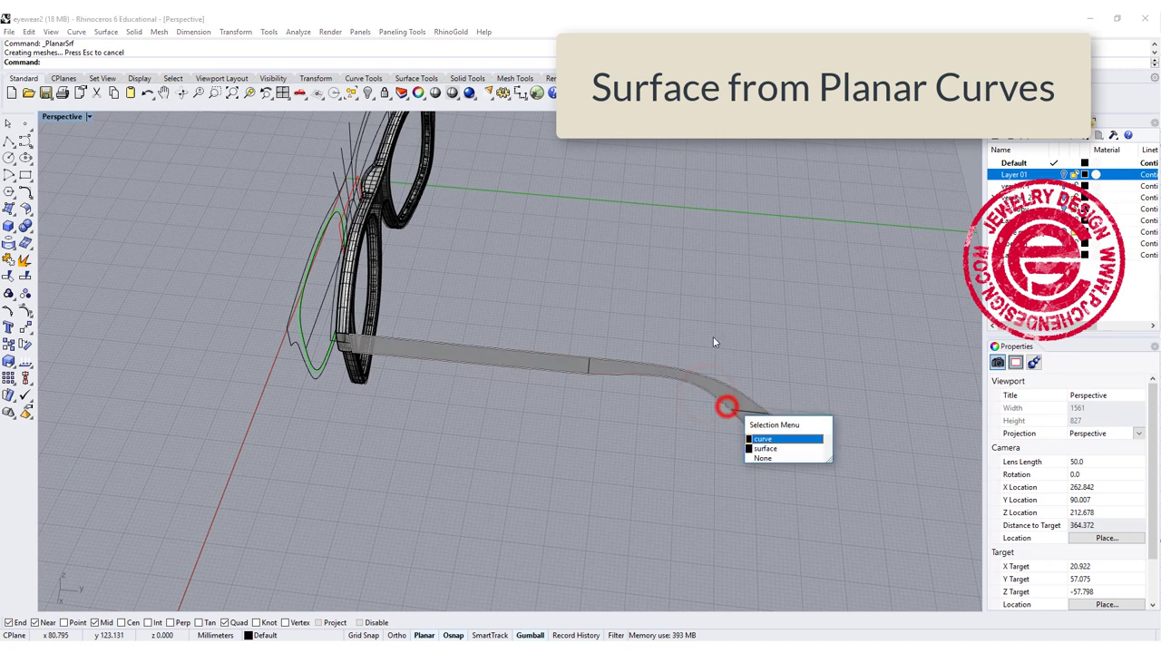
left_click(774, 451)
right_click_drag(543, 270, 508, 238)
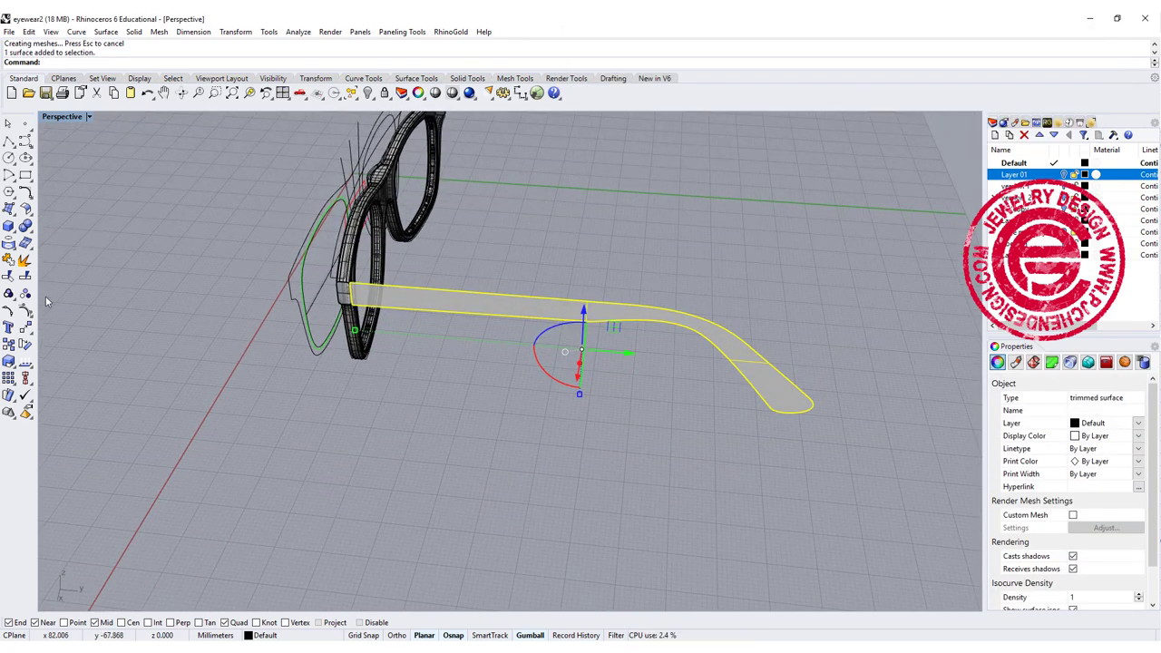
left_click(27, 310)
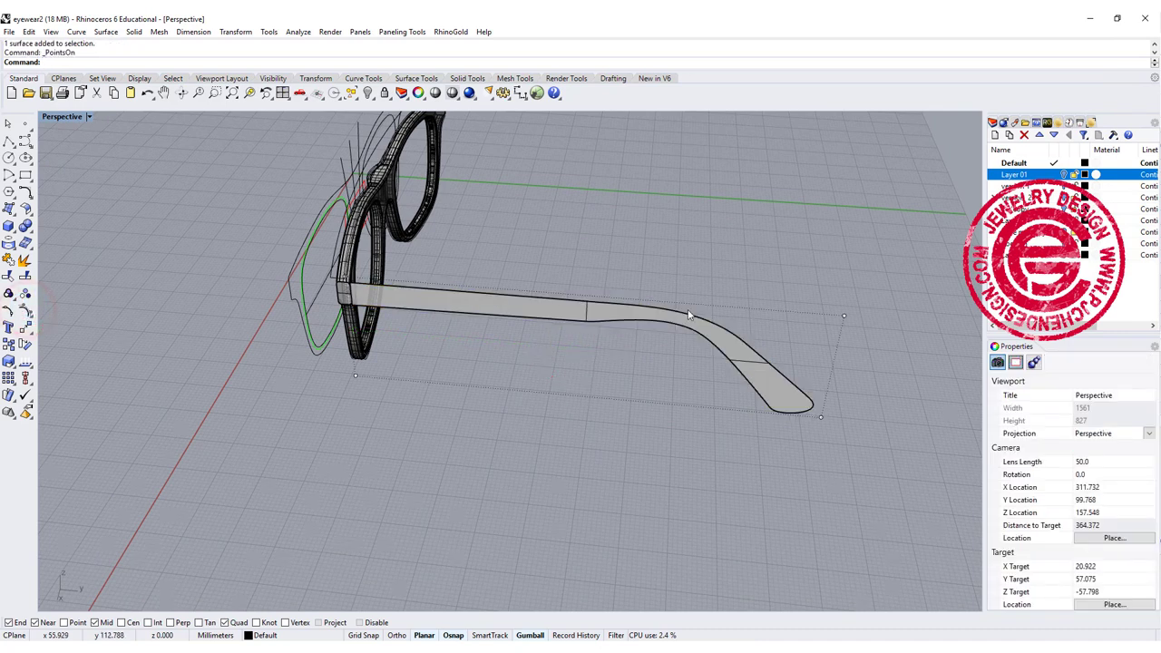
right_click_drag(689, 316, 659, 351)
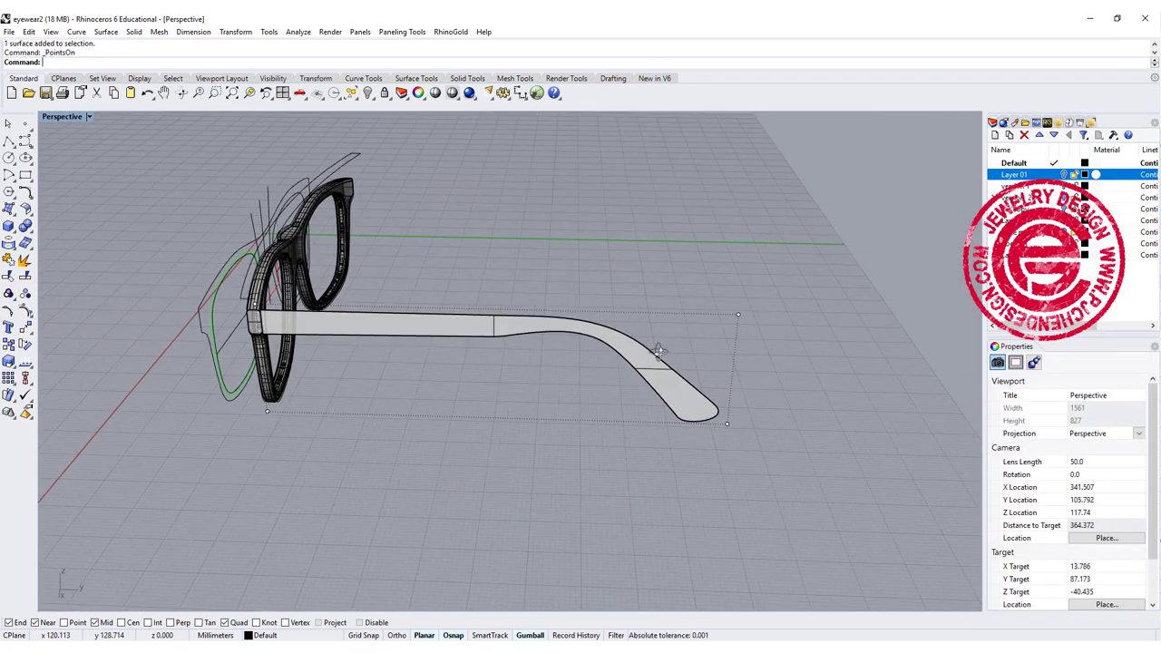
Step: Rebuild the temple surface with point counts of 10 in U and 4 in V, keeping degree 3 in both directions
left_click(658, 375)
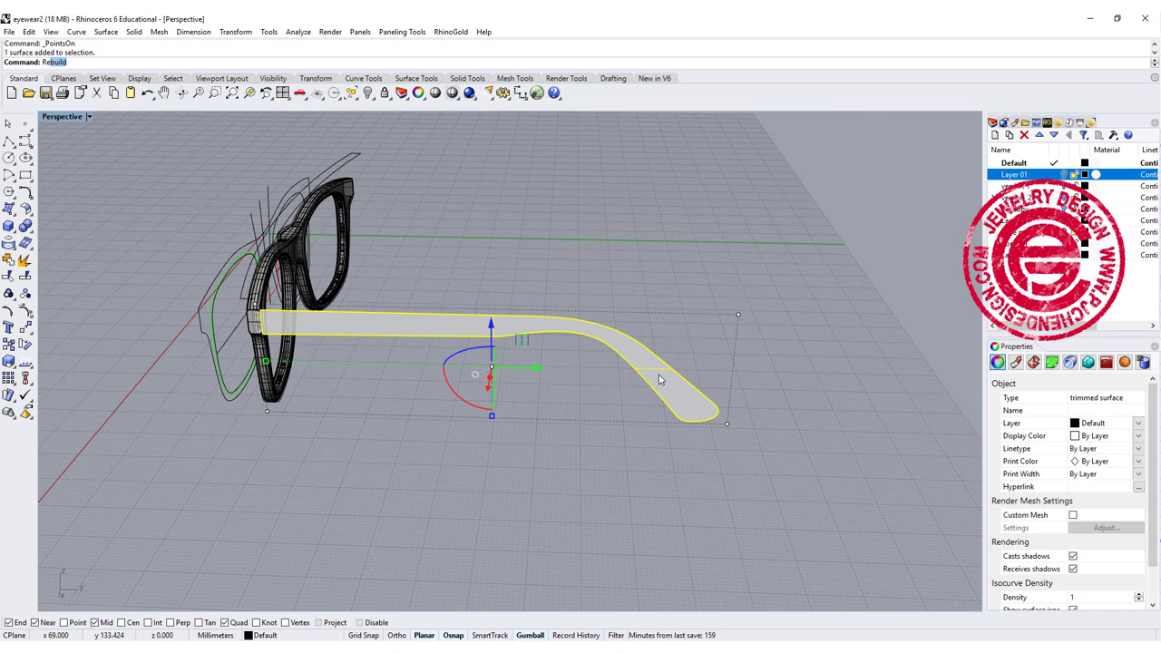
type("Rebu")
key("Return")
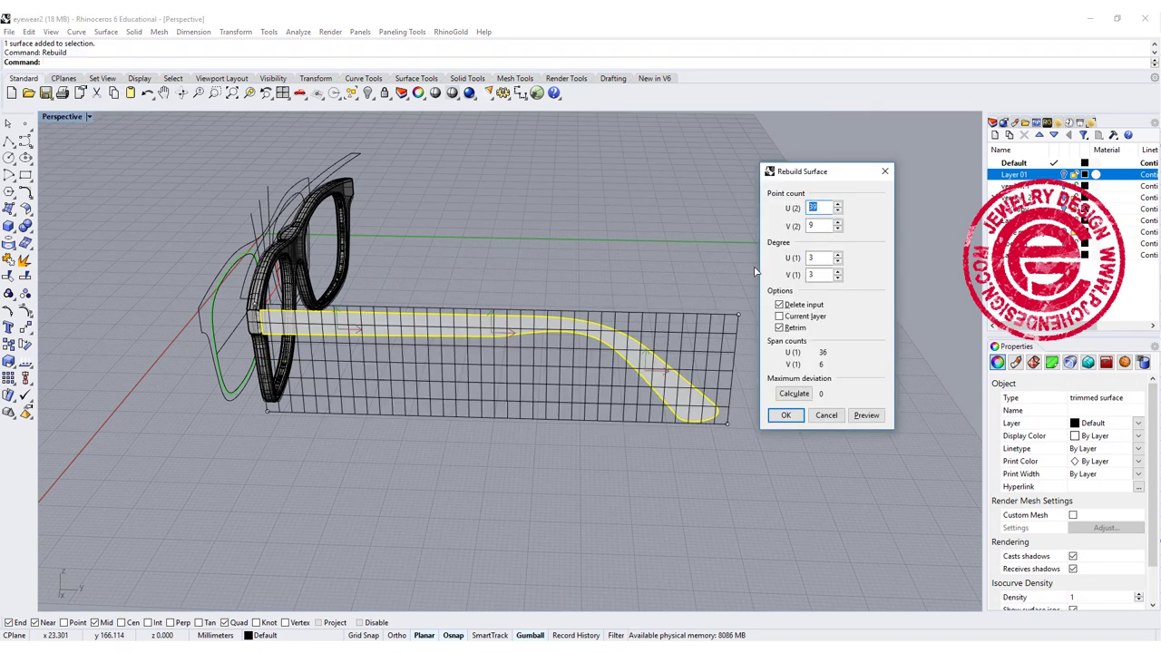
double_click(819, 226)
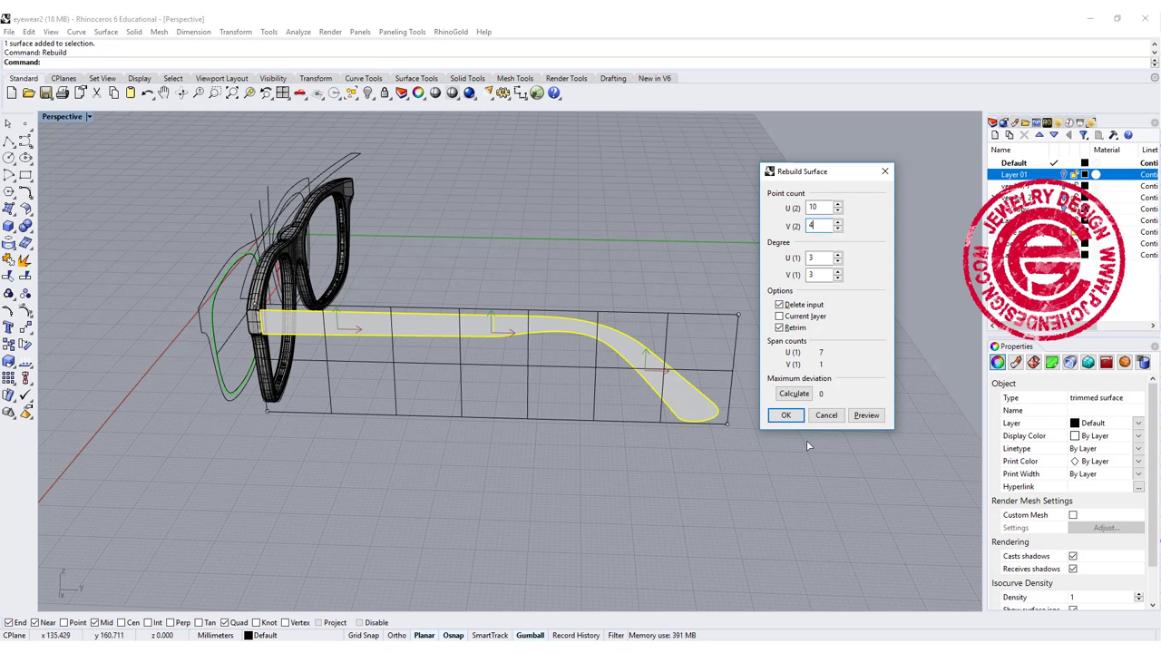
left_click(787, 416)
Step: Rotate the control points at the temple's rear end inward in the Top view to bend the tip toward the head
left_click_drag(578, 242, 835, 539)
double_click(50, 118)
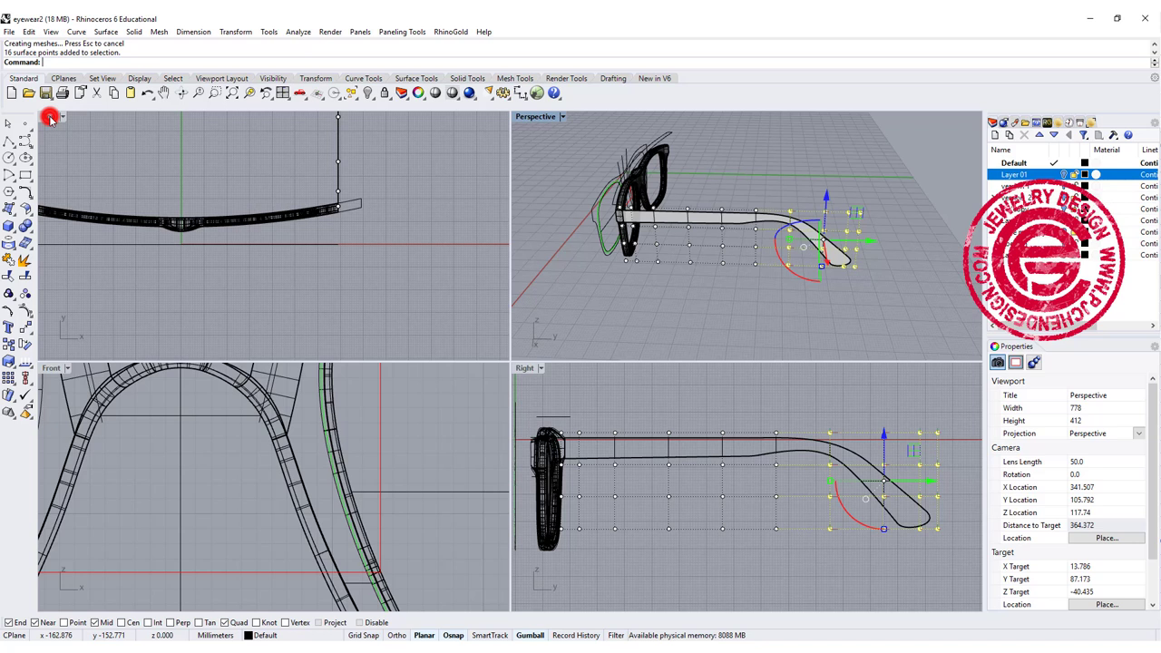
scroll(337, 252, "down", 8)
right_click_drag(362, 212, 357, 356)
scroll(339, 261, "up", 6)
right_click_drag(384, 259, 404, 236)
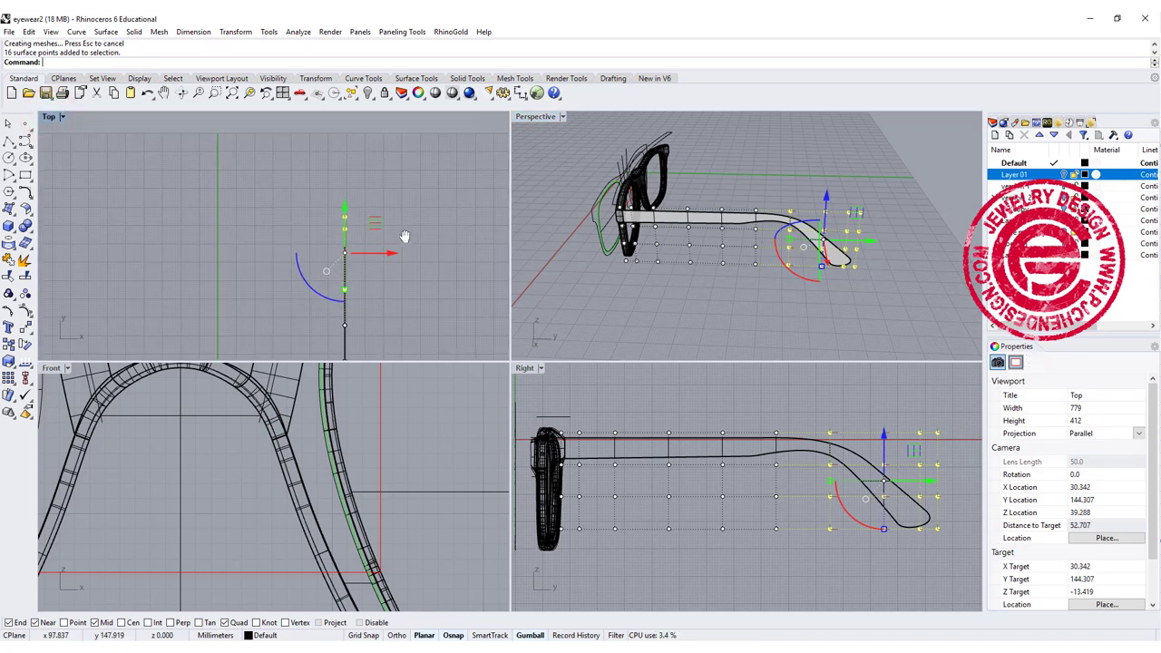
left_click(26, 348)
left_click(344, 289)
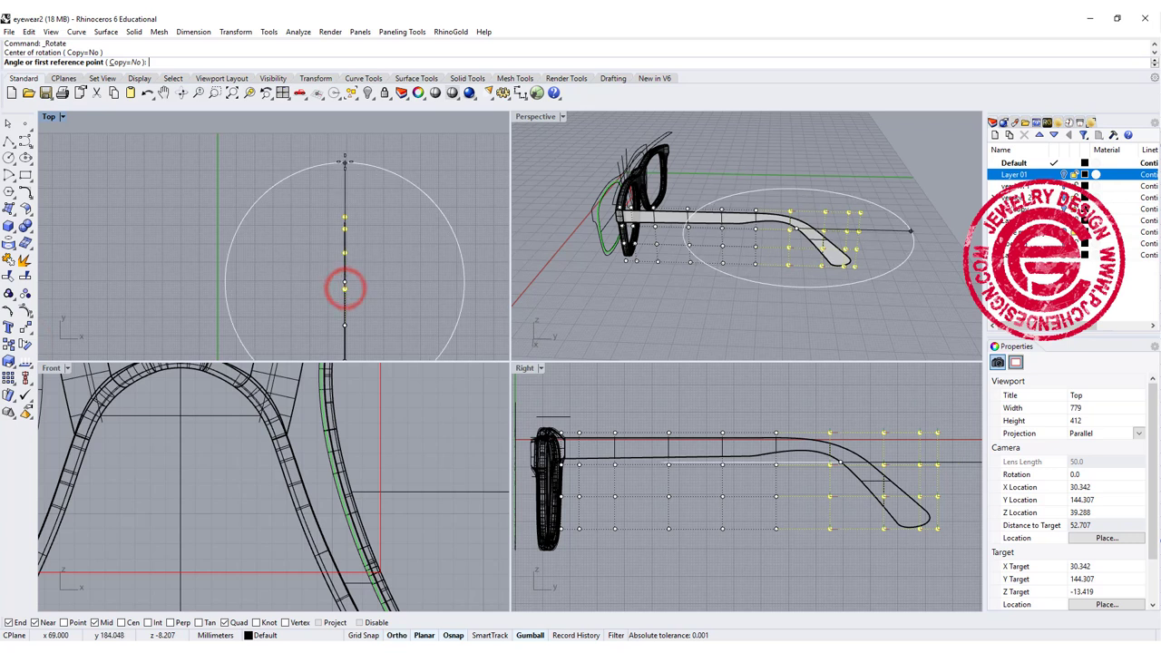
left_click(345, 161)
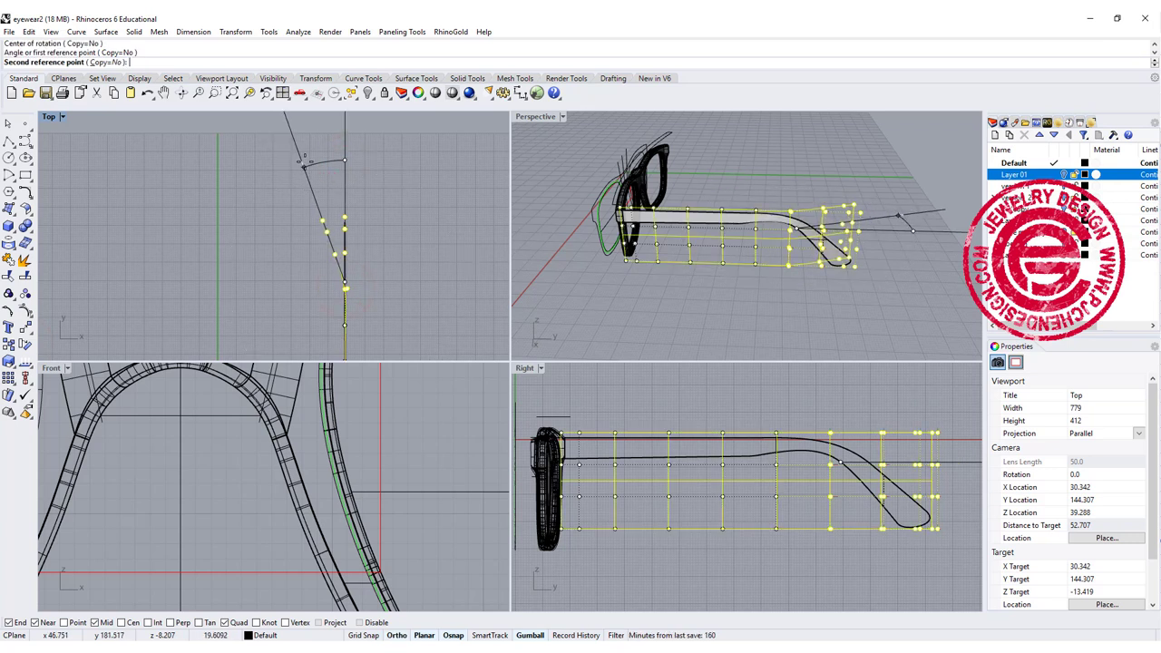
left_click(311, 161)
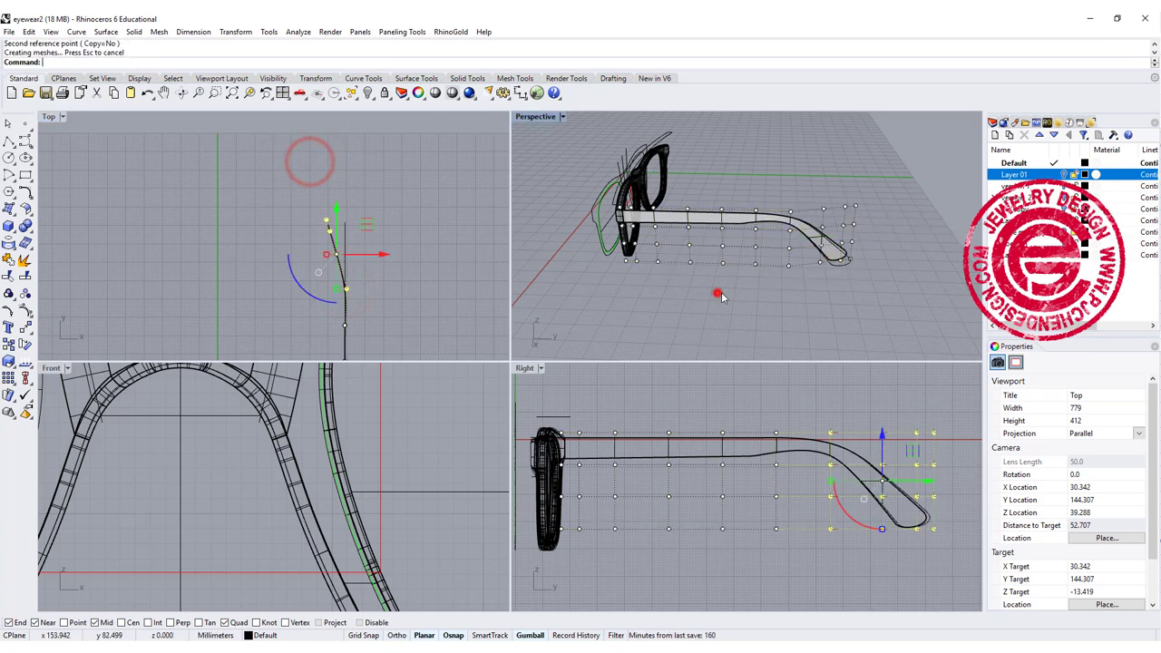
Step: Offset the bent temple surface inward by 3 mm as a solid, flipping the offset direction toward the frame's centre
right_click_drag(714, 290, 818, 264)
scroll(337, 251, "up", 6)
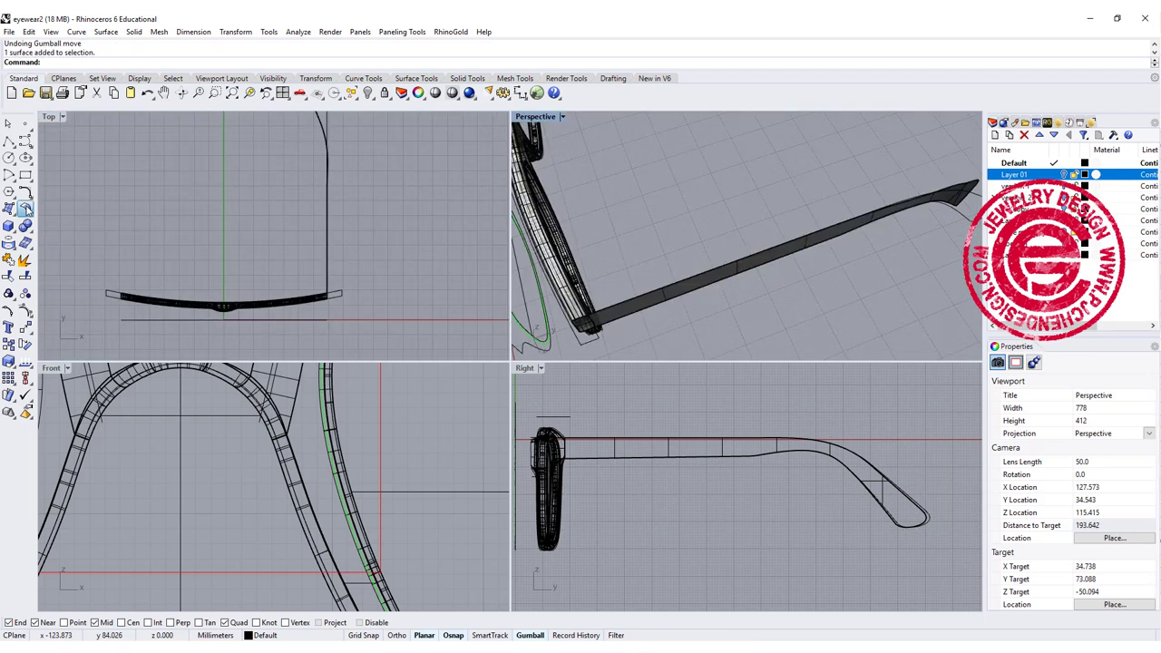
left_click(25, 208)
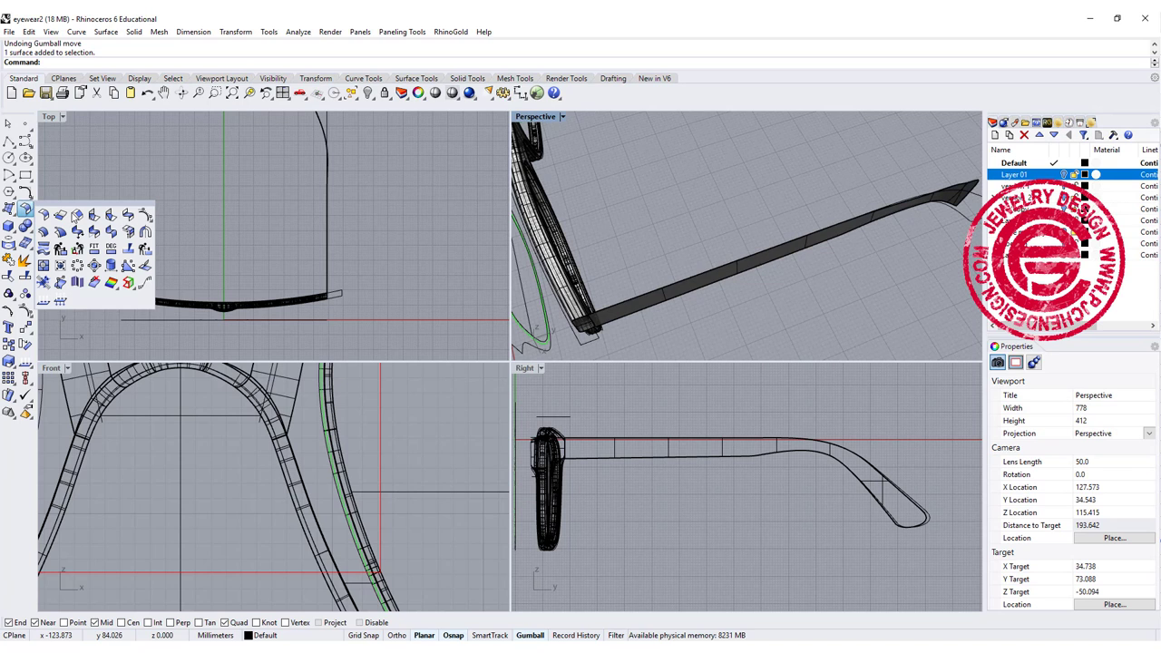
left_click(45, 233)
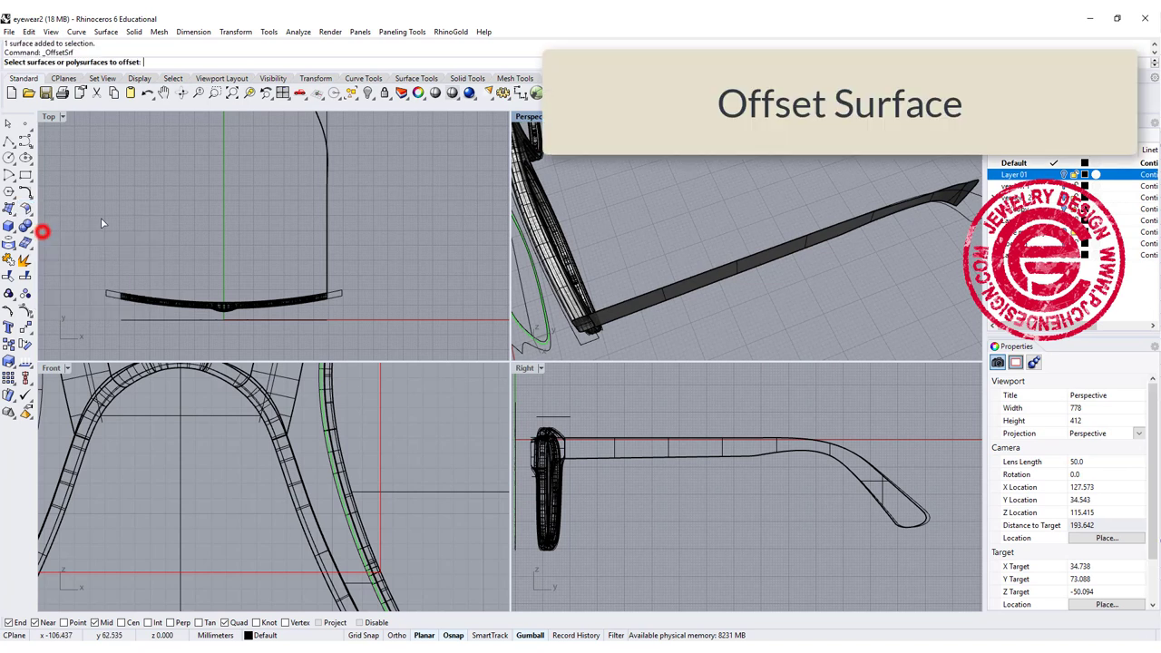
left_click(328, 204)
key("Return")
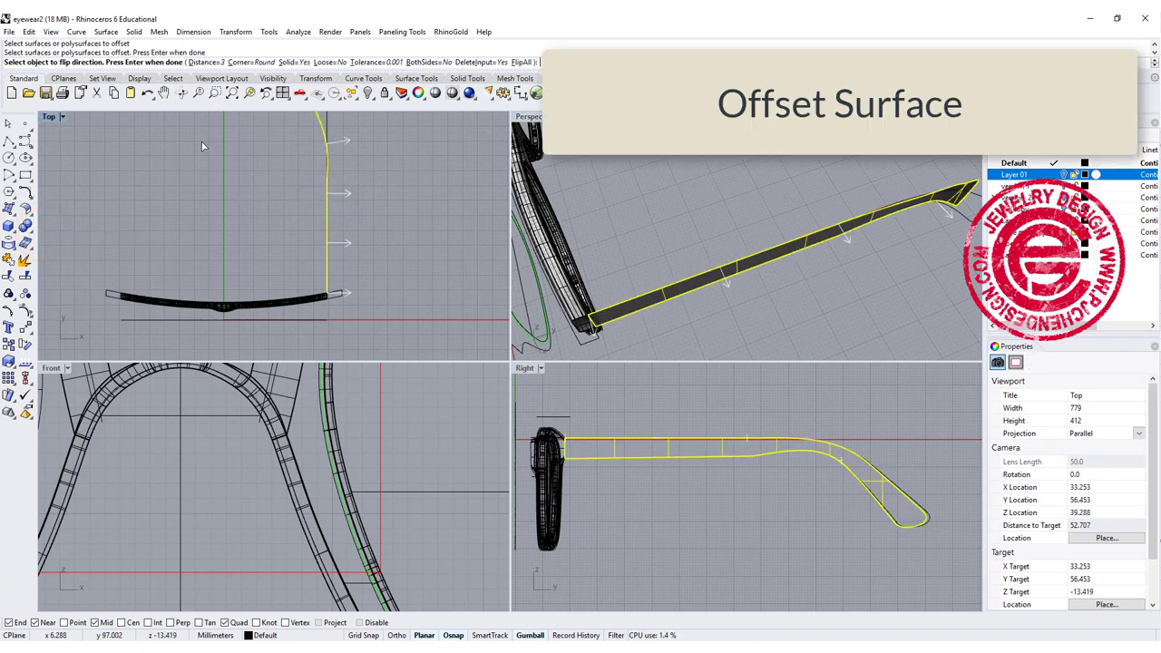
left_click(521, 62)
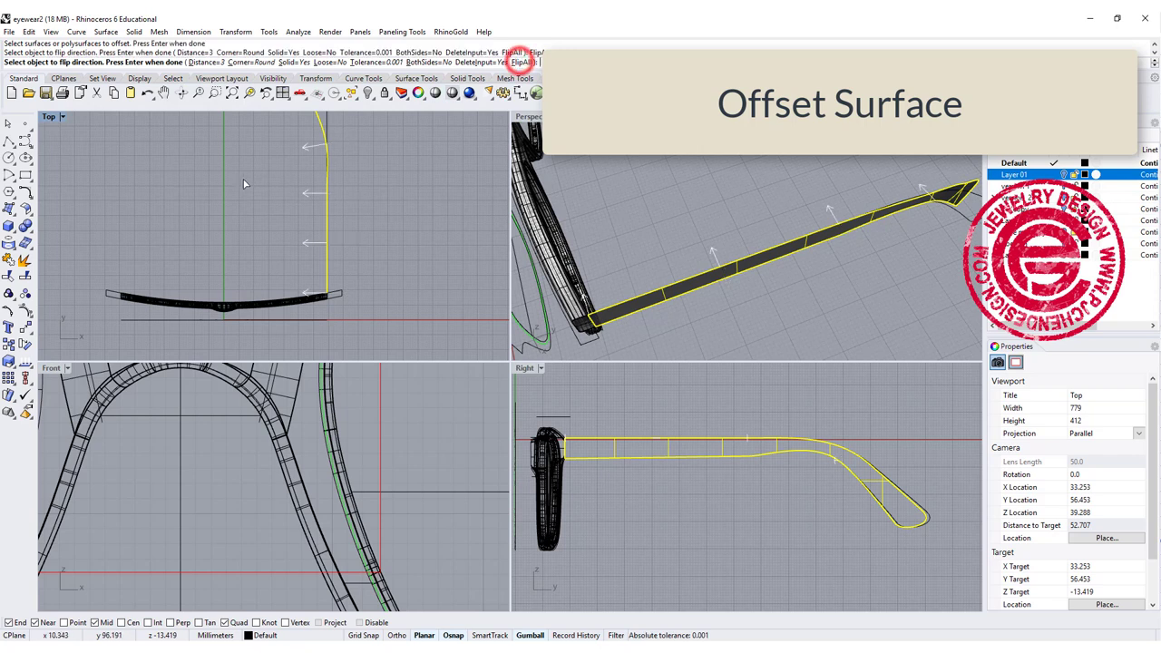
key("Return")
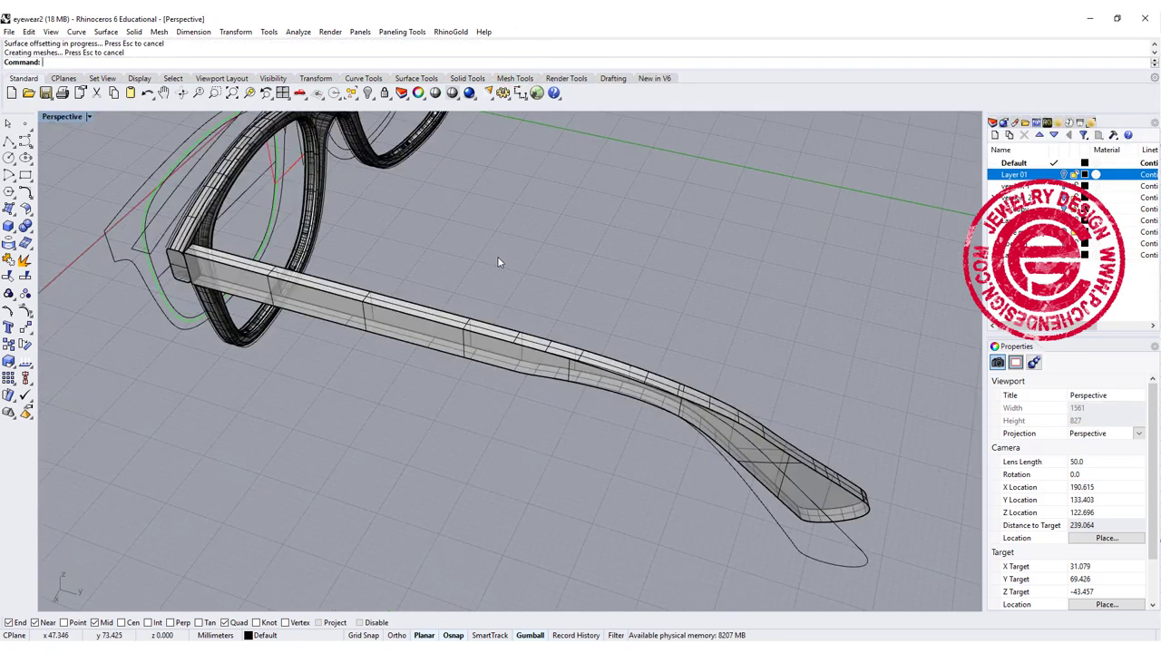
Step: Fillet the long edges and rear tip edges of the temple solid with a radius of 1
right_click_drag(497, 256, 224, 216)
left_click(27, 232)
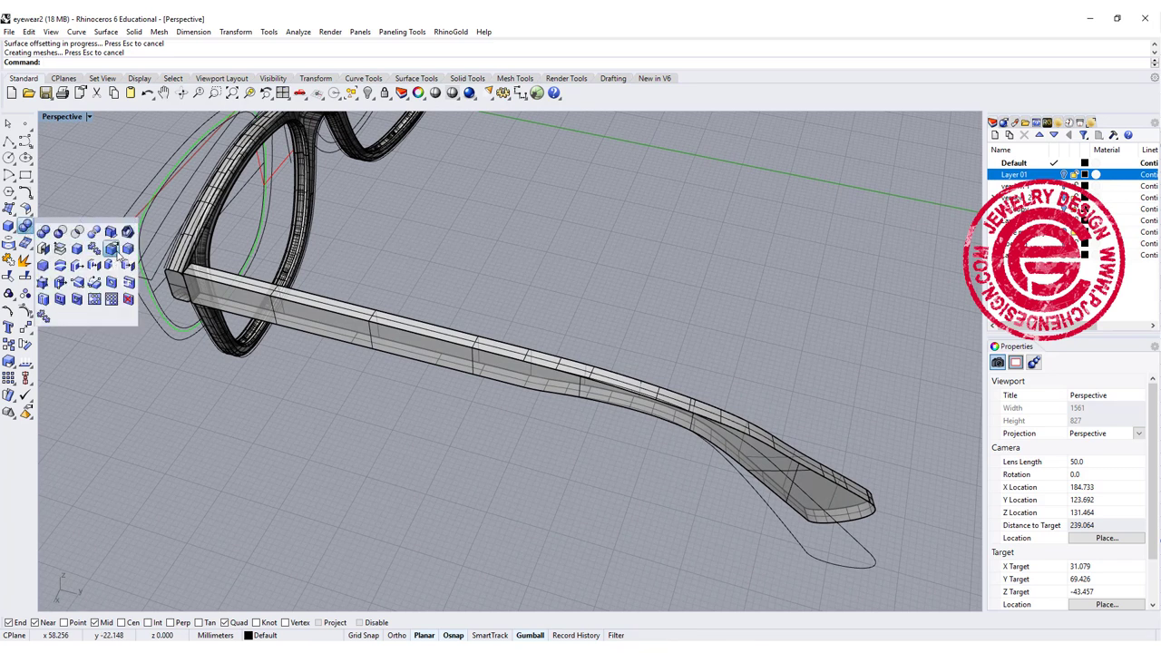
left_click(112, 249)
left_click(344, 317)
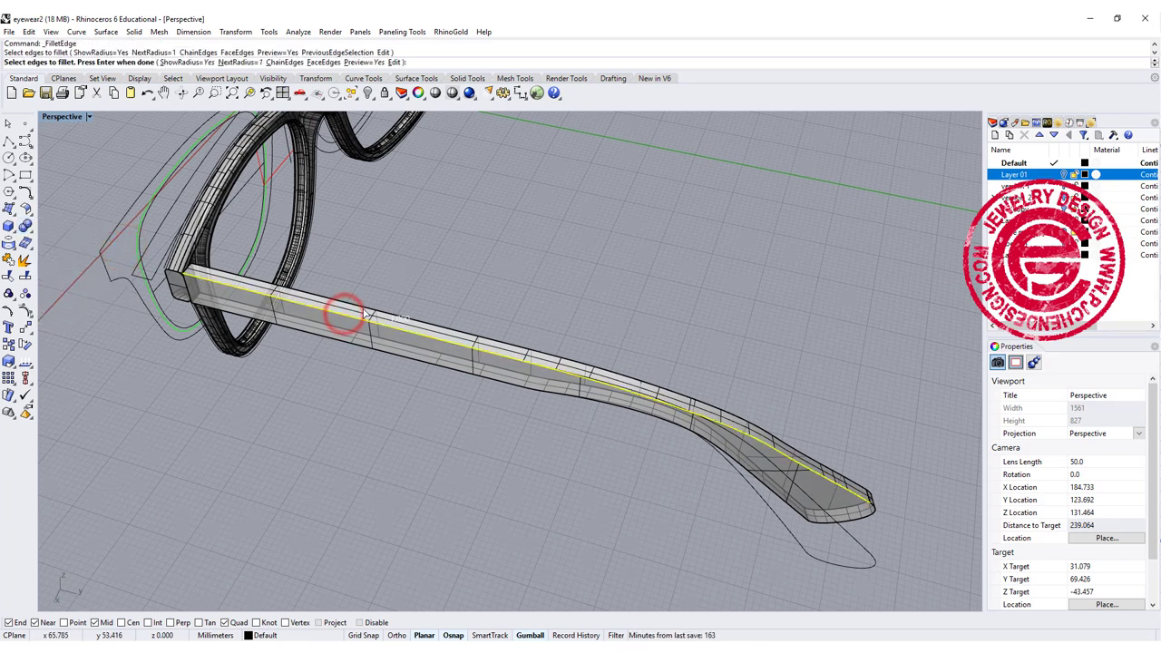
left_click(362, 309)
left_click(872, 501)
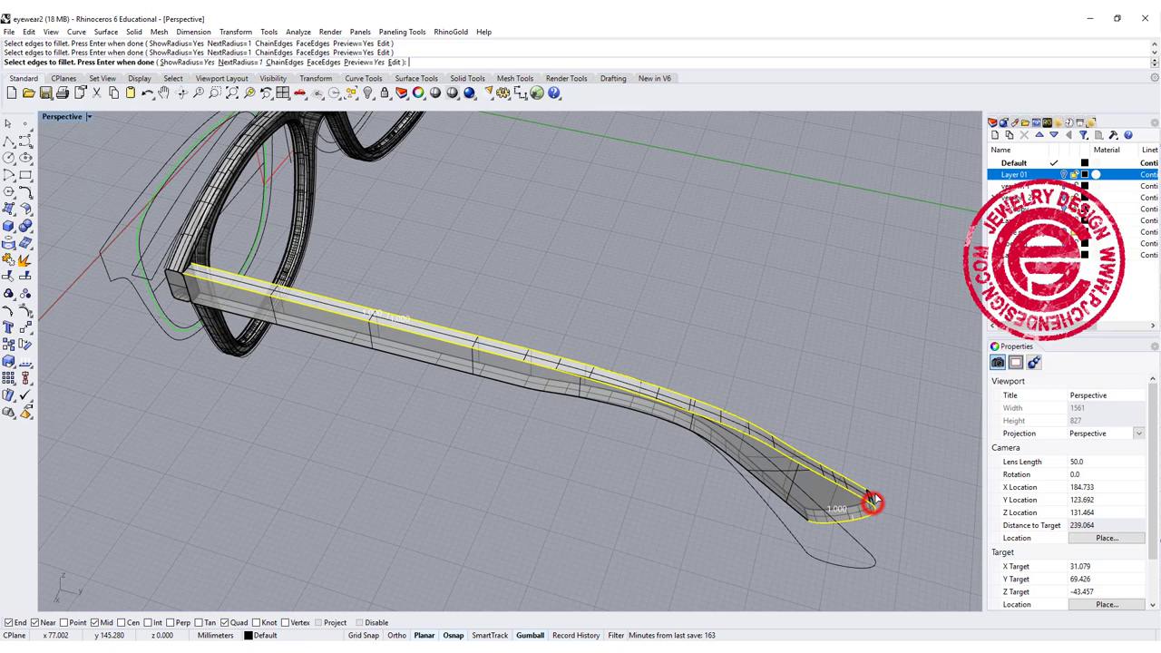
left_click(798, 510)
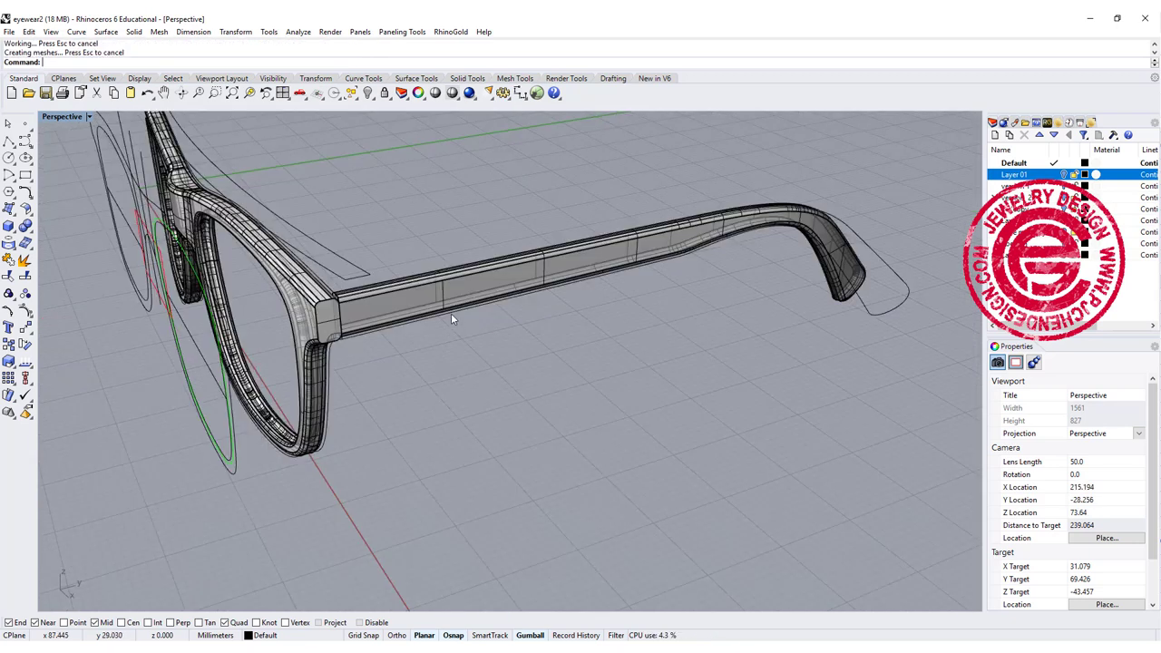
Step: Mirror the filleted temple across the frame's centre line through the origin in the Top view with Copy set to Yes
left_click(451, 293)
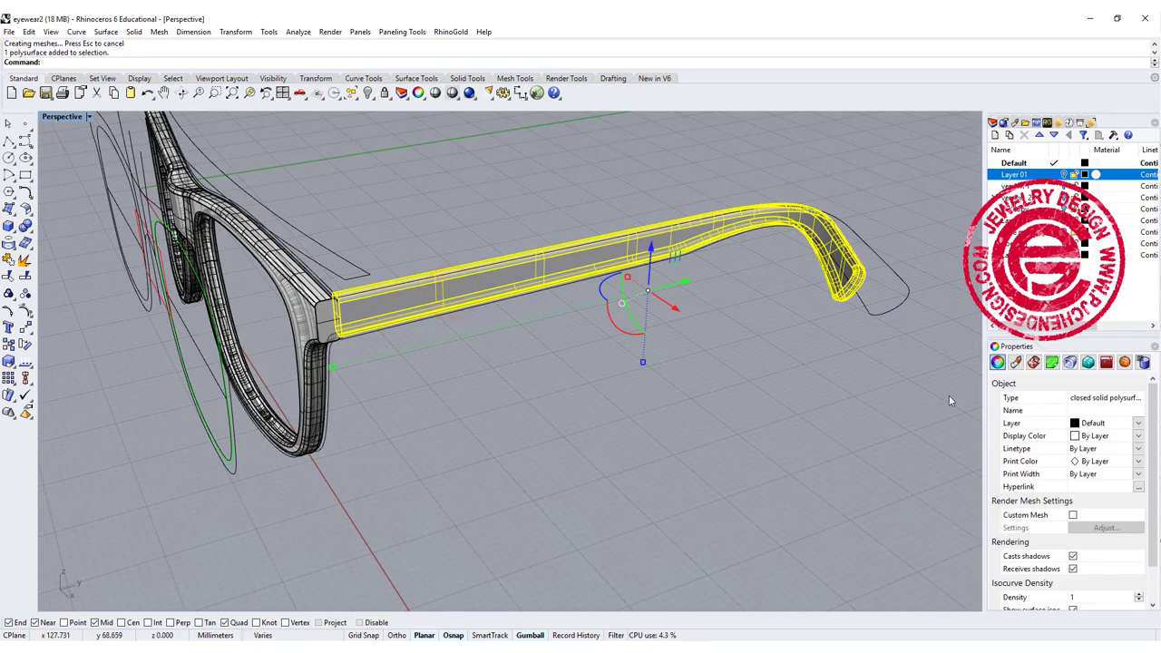
left_click(1093, 410)
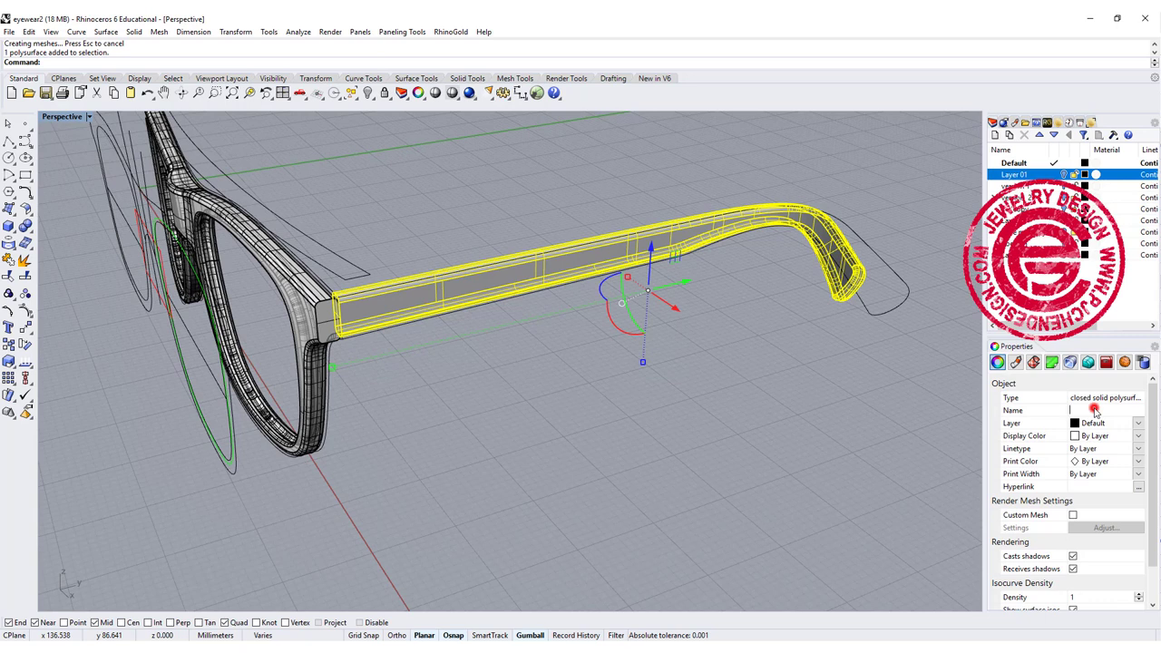
left_click(741, 332)
type("0")
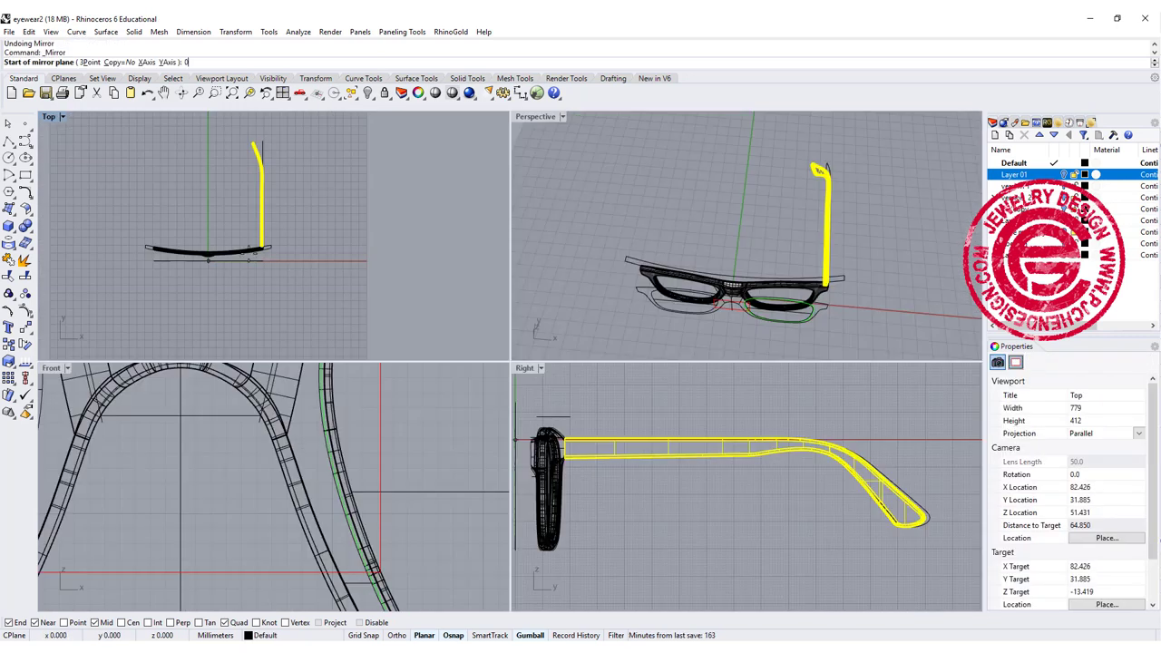
key("Return")
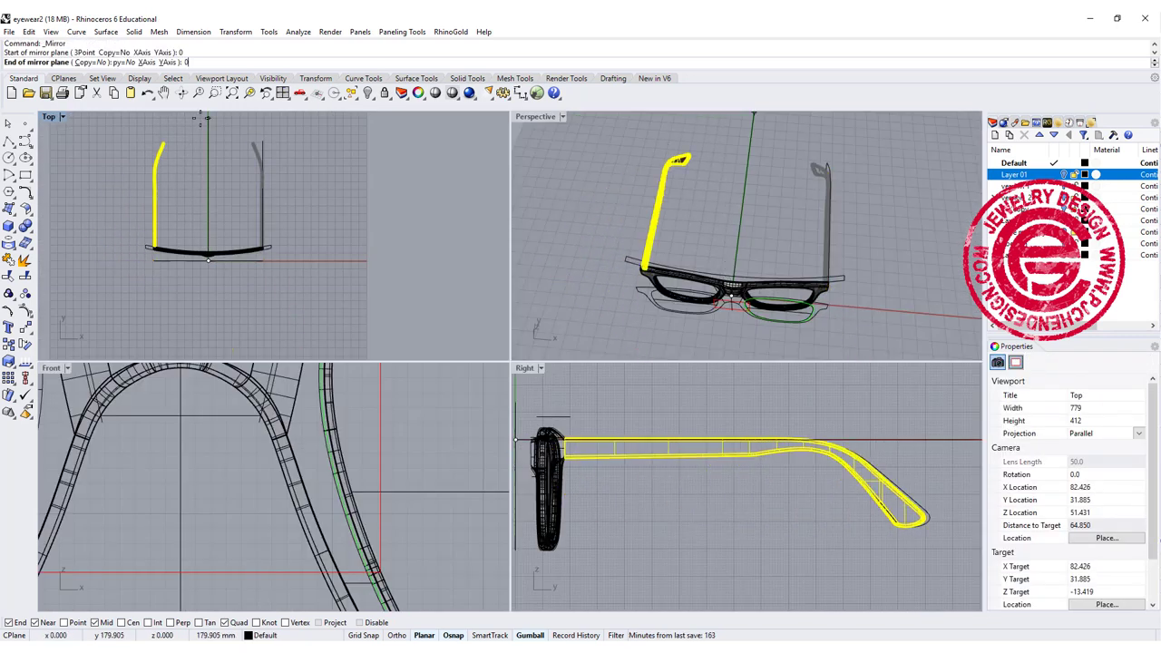
left_click(90, 62)
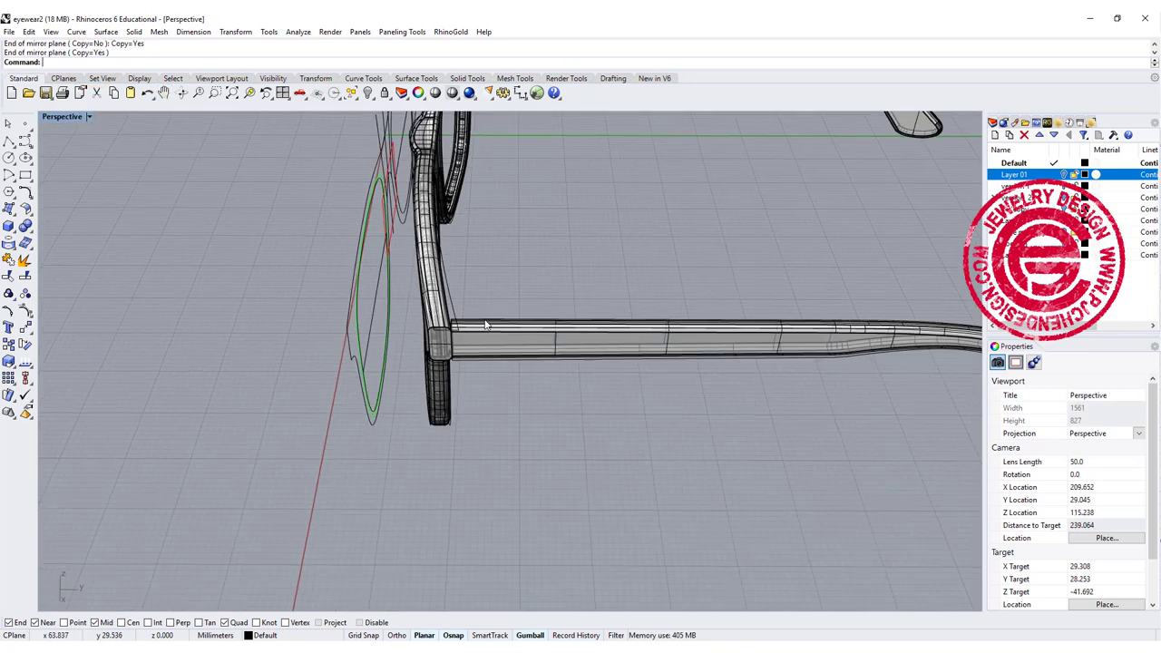
Step: Move both temple arms slightly forward in the Right view so their front ends close the gap to the frame
scroll(431, 302, "up", 5)
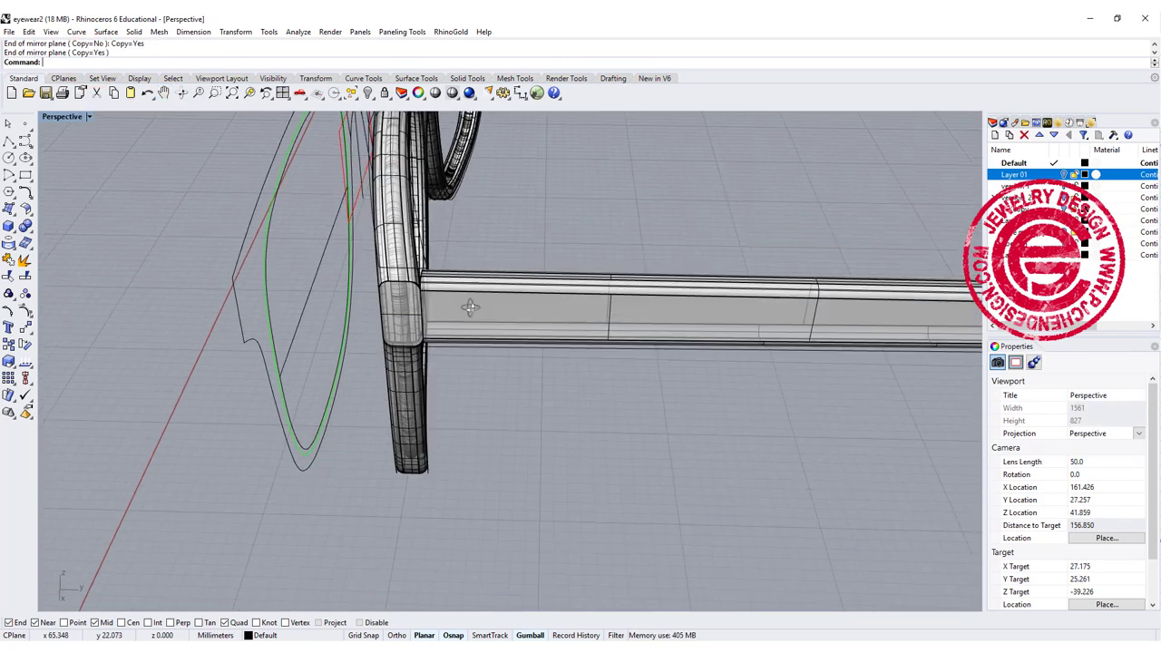
scroll(431, 302, "up", 4)
right_click_drag(431, 301, 620, 279)
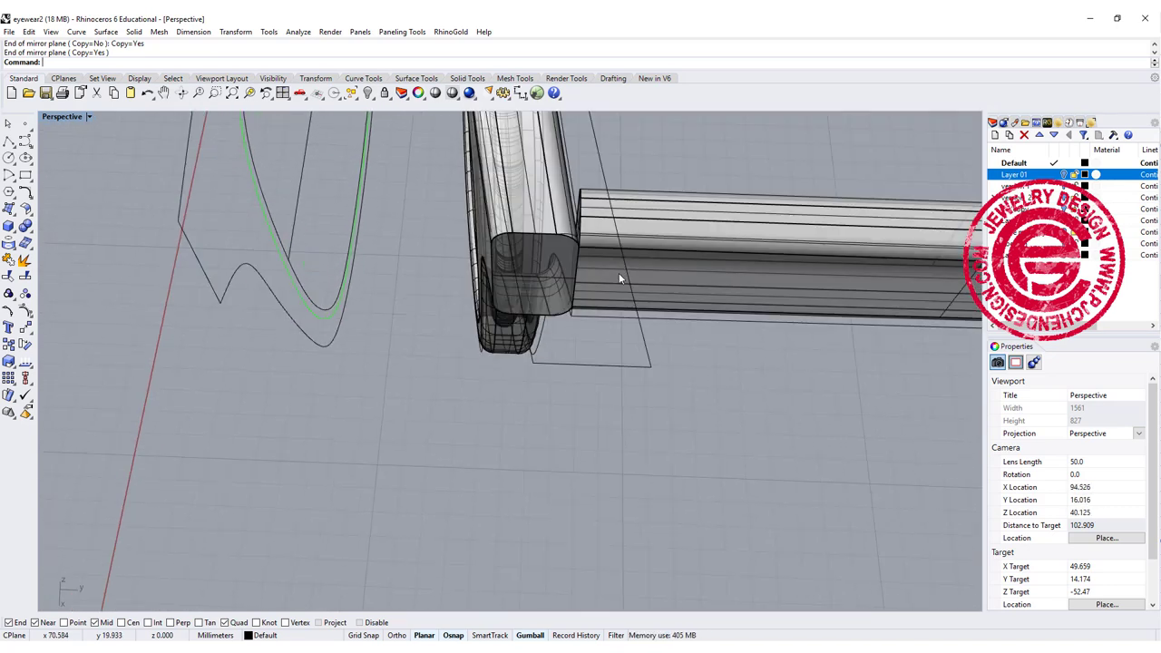
scroll(590, 241, "up", 3)
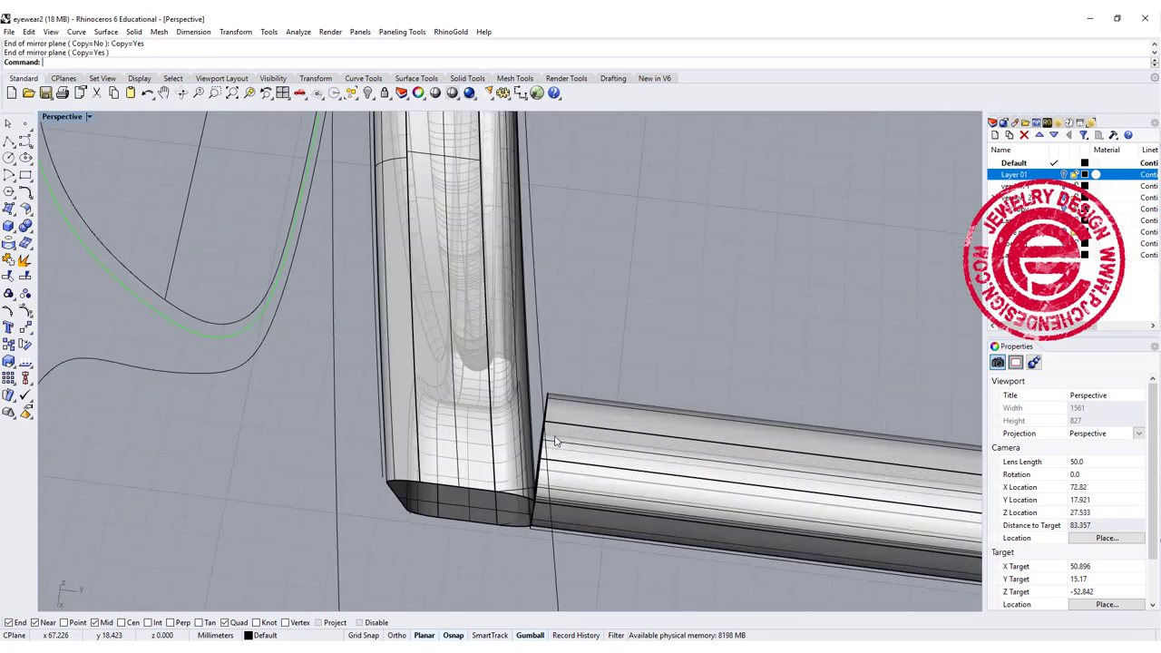
scroll(549, 410, "up", 2)
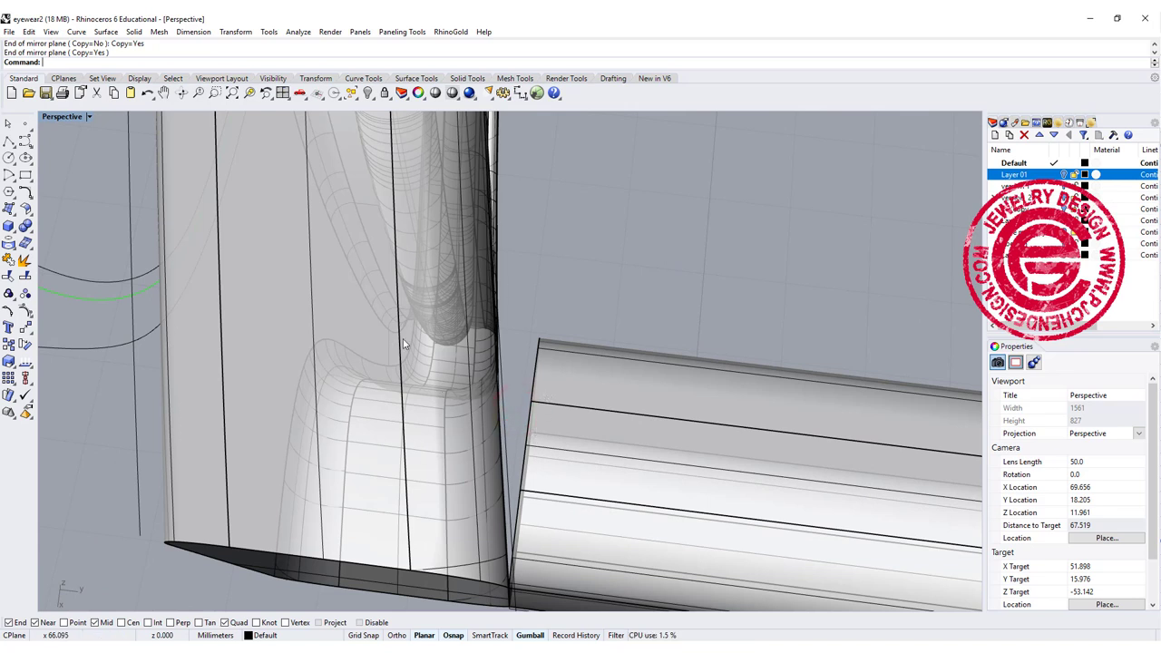
scroll(635, 228, "down", 10)
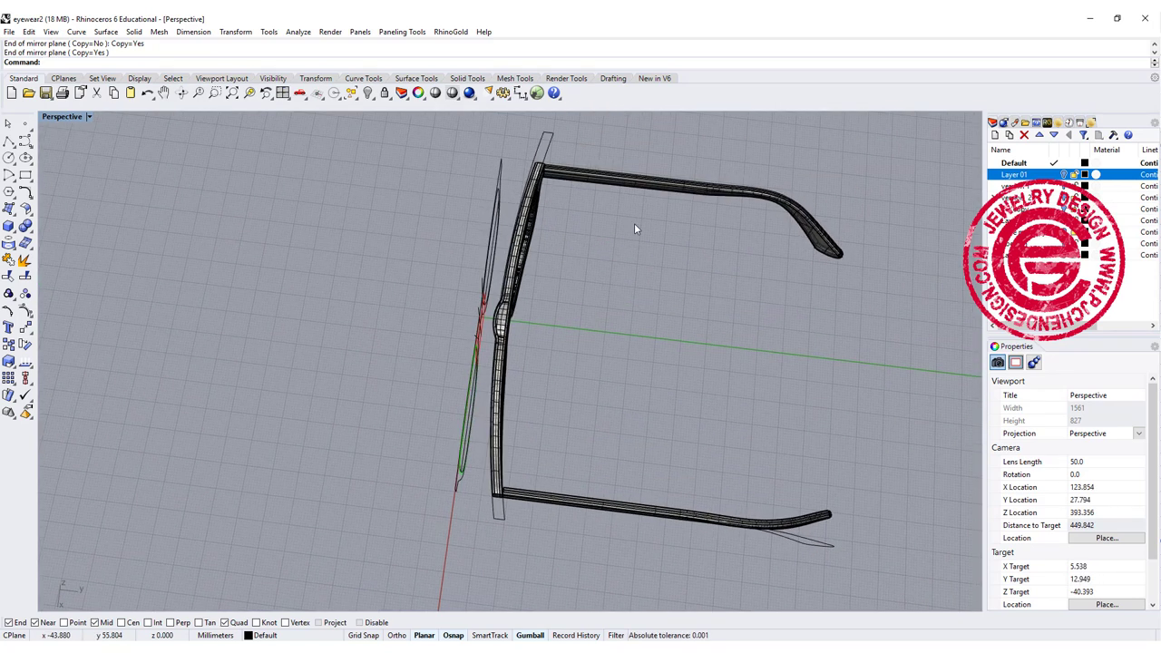
left_click(650, 193)
left_click(591, 500, "shift")
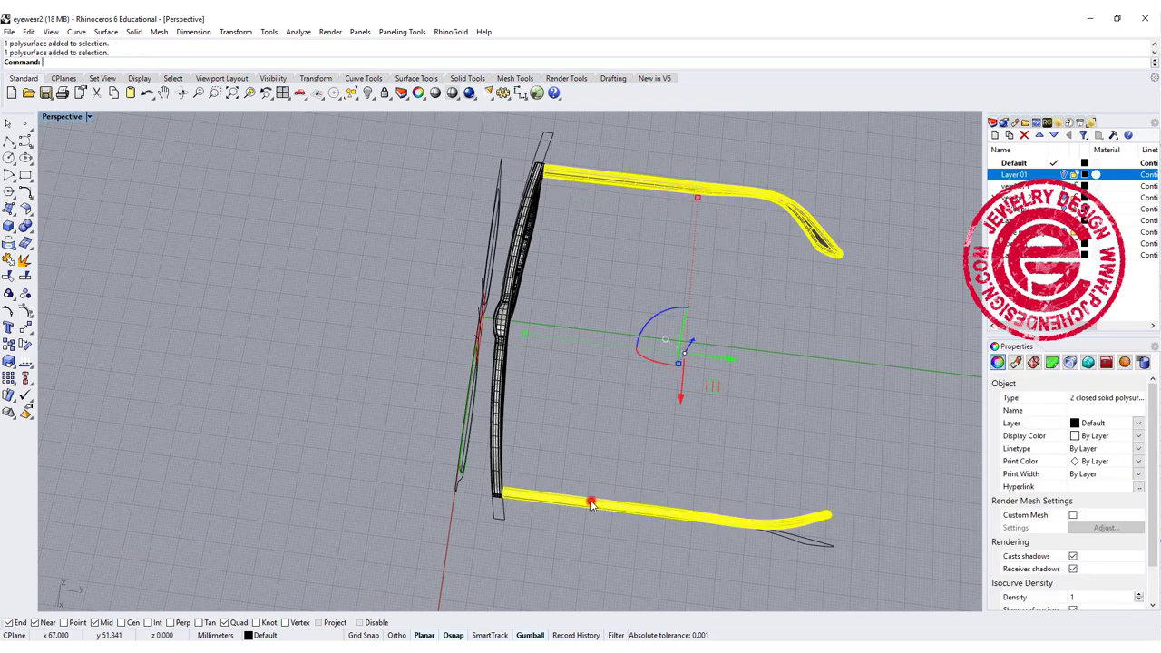
scroll(589, 501, "up", 2)
scroll(498, 494, "up", 3)
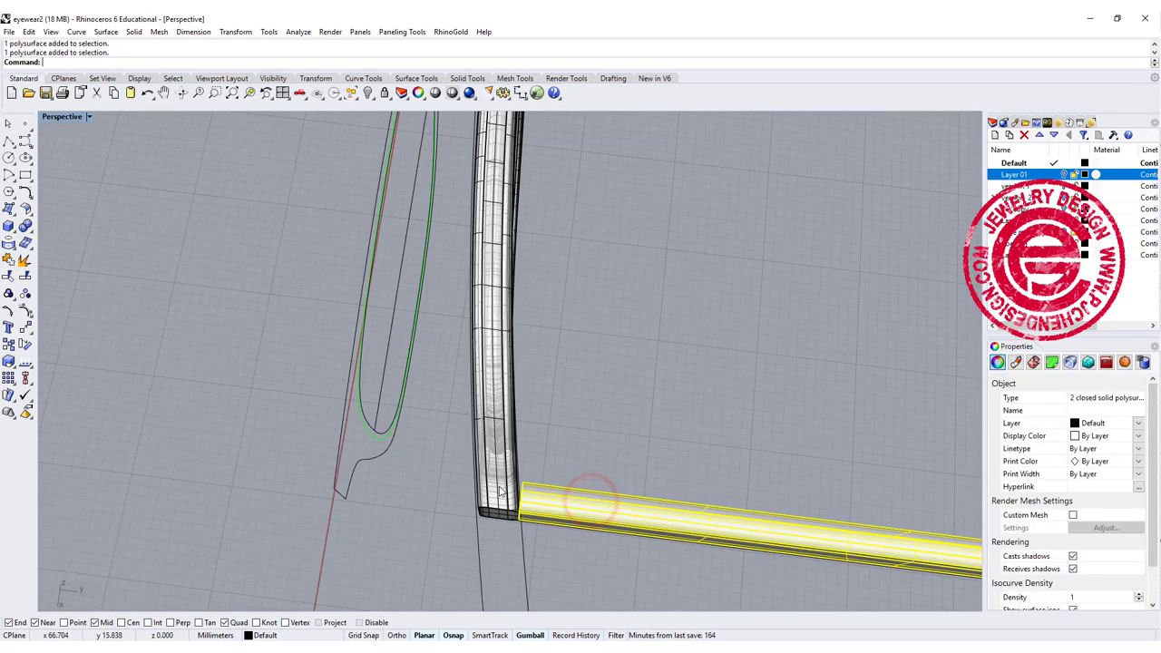
double_click(62, 117)
left_click_drag(790, 481, 790, 483)
Step: Extrude the frame's closed curved outline straight downward as a solid so it passes through the full height of the temple front ends
left_click(411, 200)
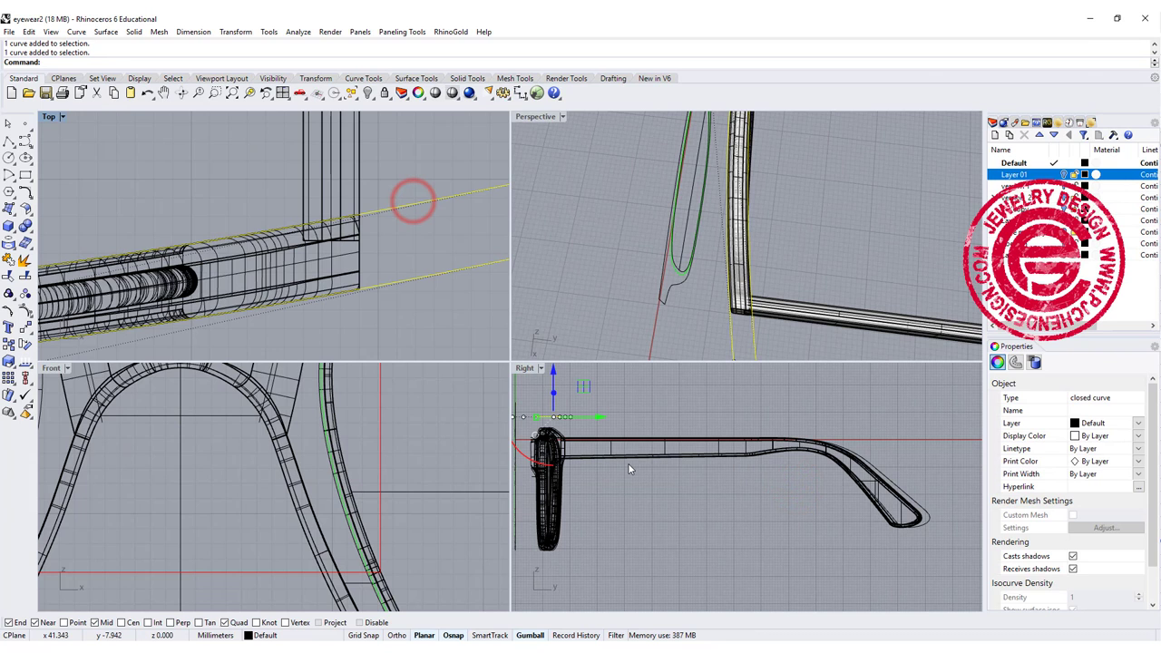
scroll(561, 382, "down", 3)
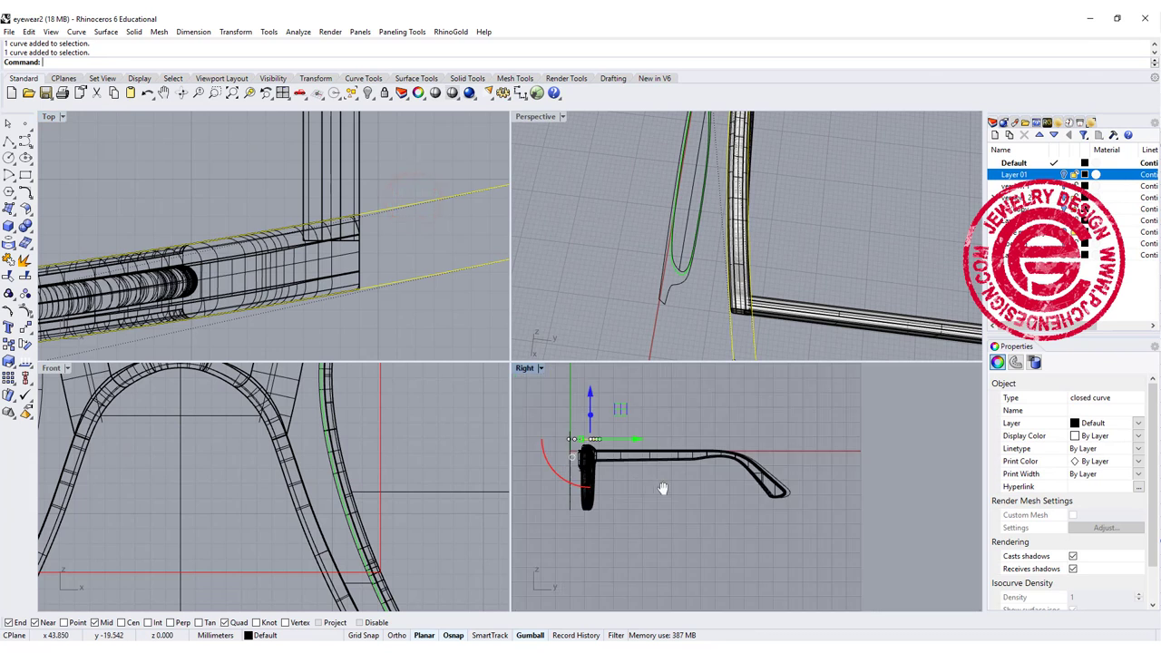
left_click(135, 32)
mouse_move(252, 248)
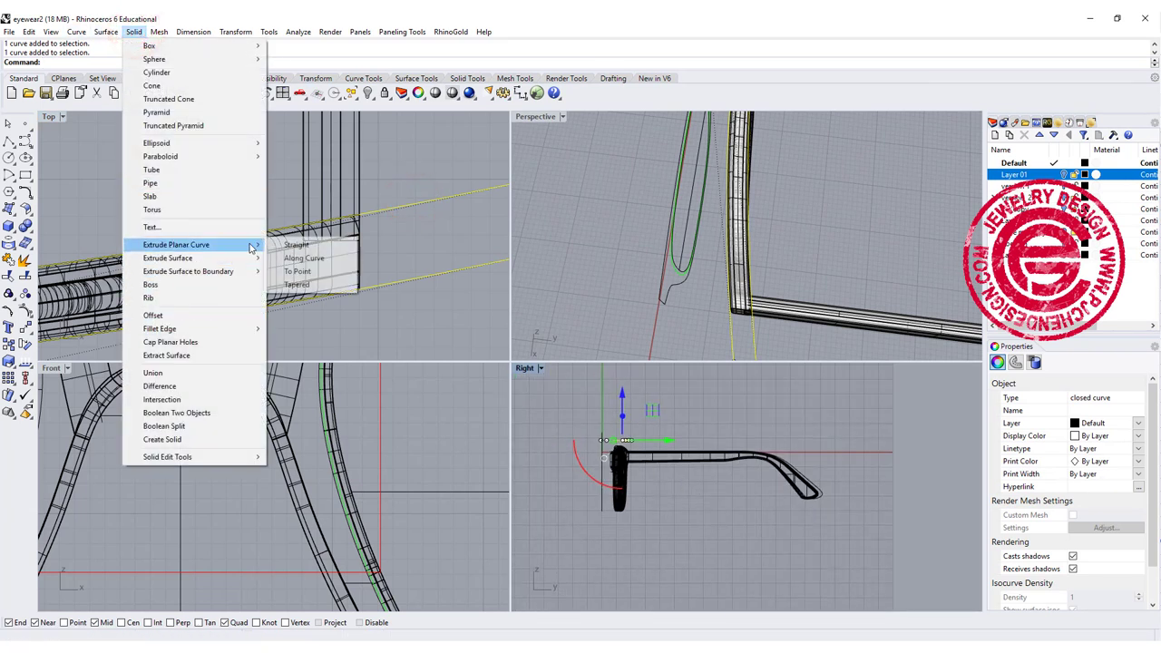
left_click(300, 247)
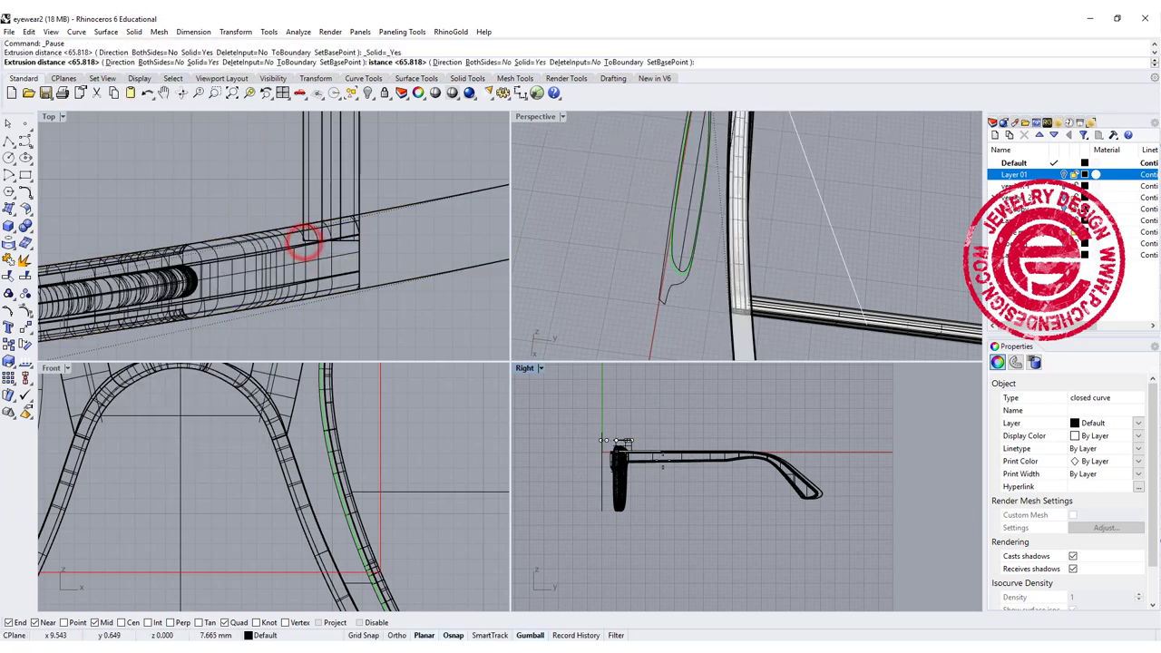
left_click(657, 481)
scroll(639, 467, "up", 5)
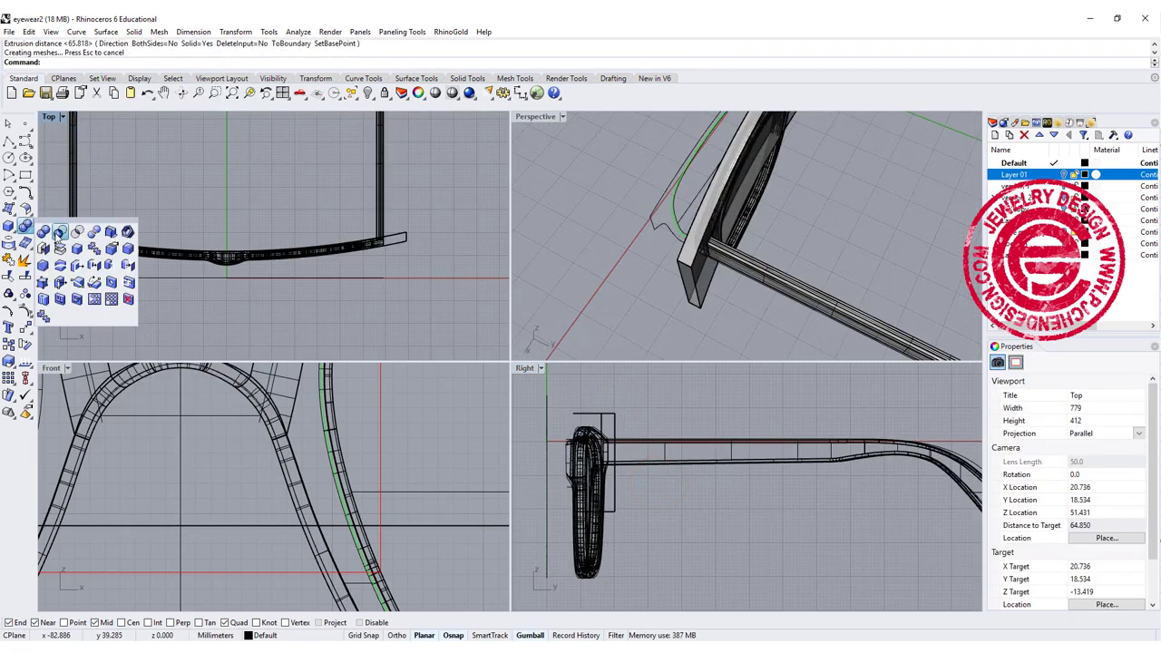
Step: Subtract the extruded outline solid from both temple arms with a Boolean difference, with DeleteInput set to Yes
left_click(58, 231)
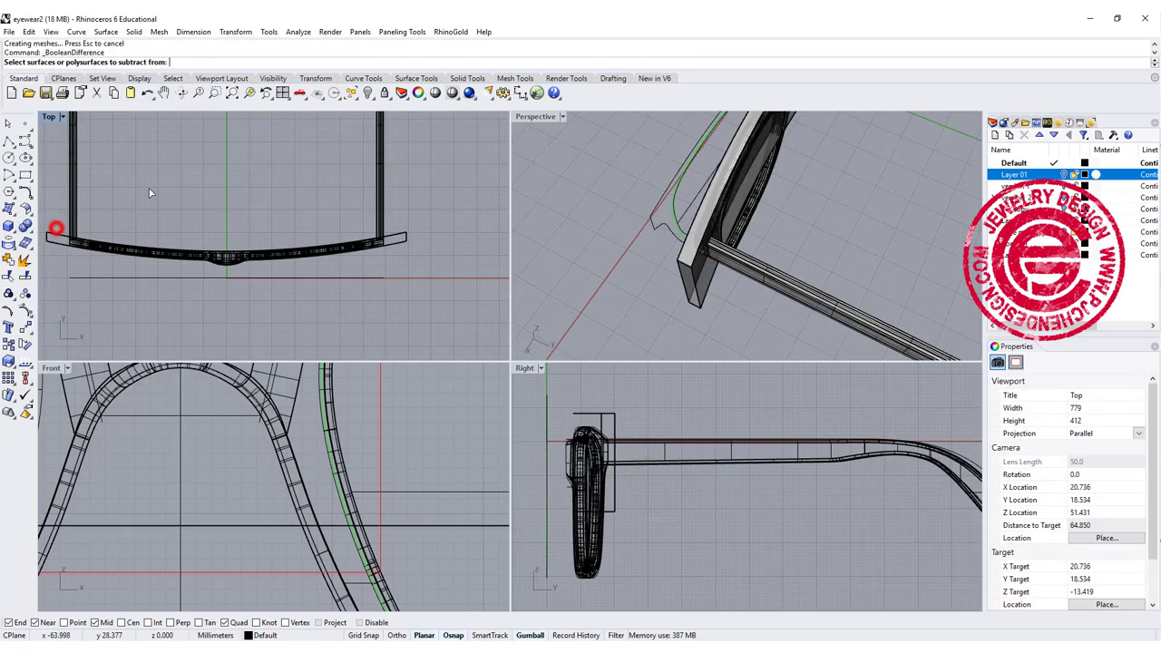
left_click_drag(451, 164, 44, 173)
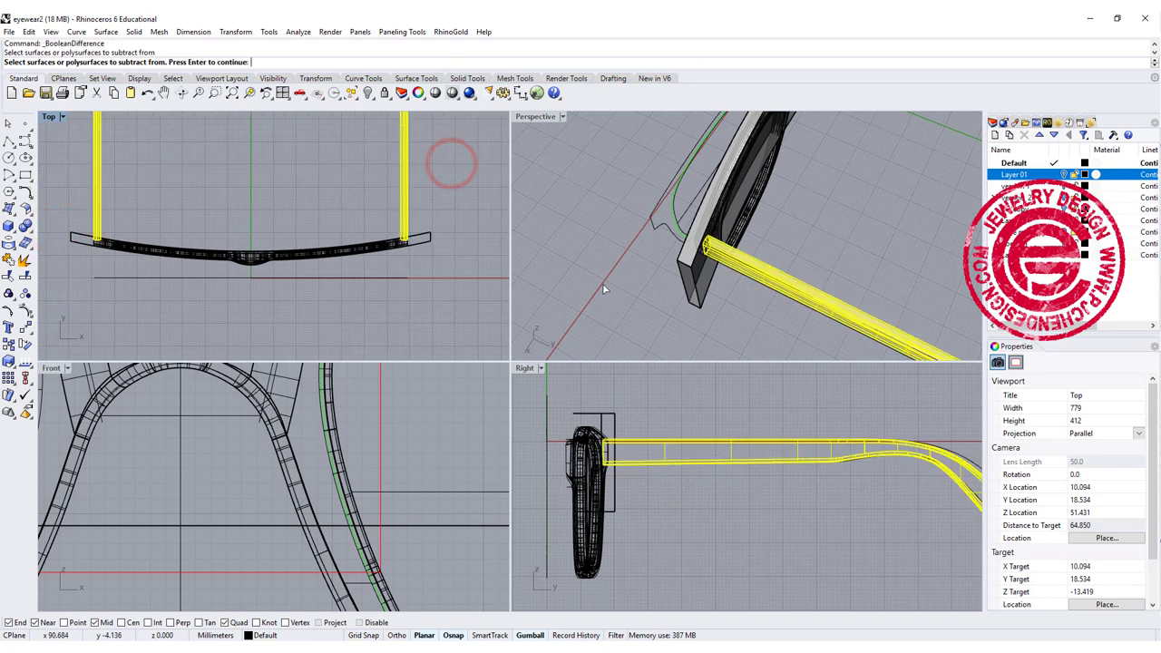
left_click(615, 397)
left_click(613, 414)
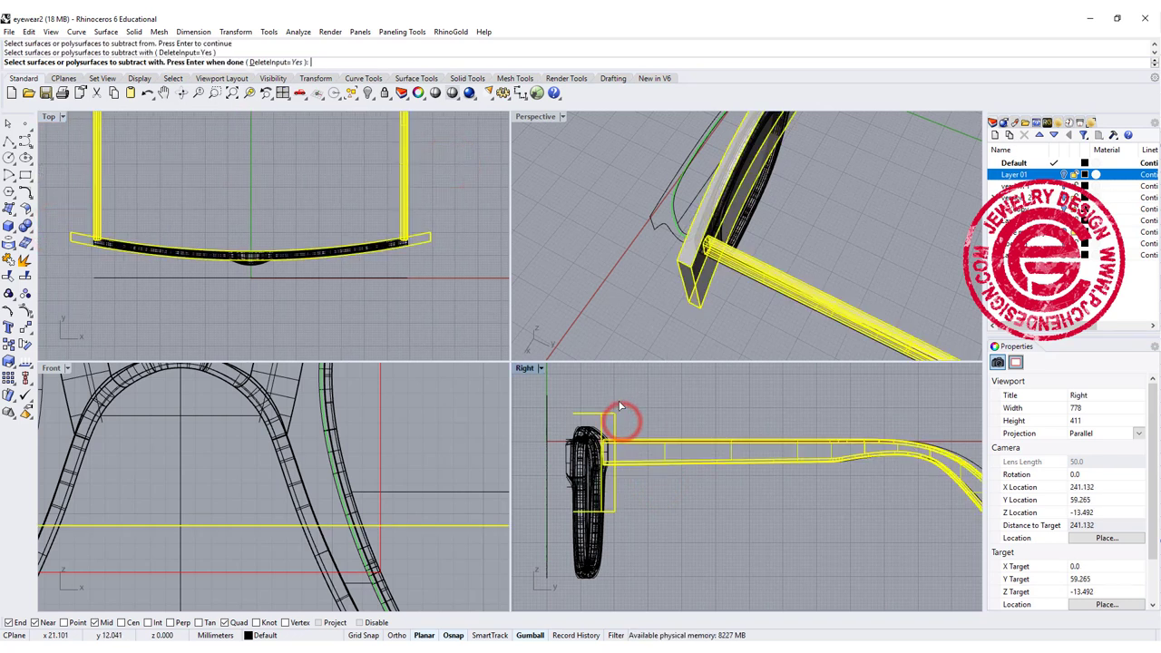
key("Return")
left_click(608, 224)
scroll(661, 234, "up", 8)
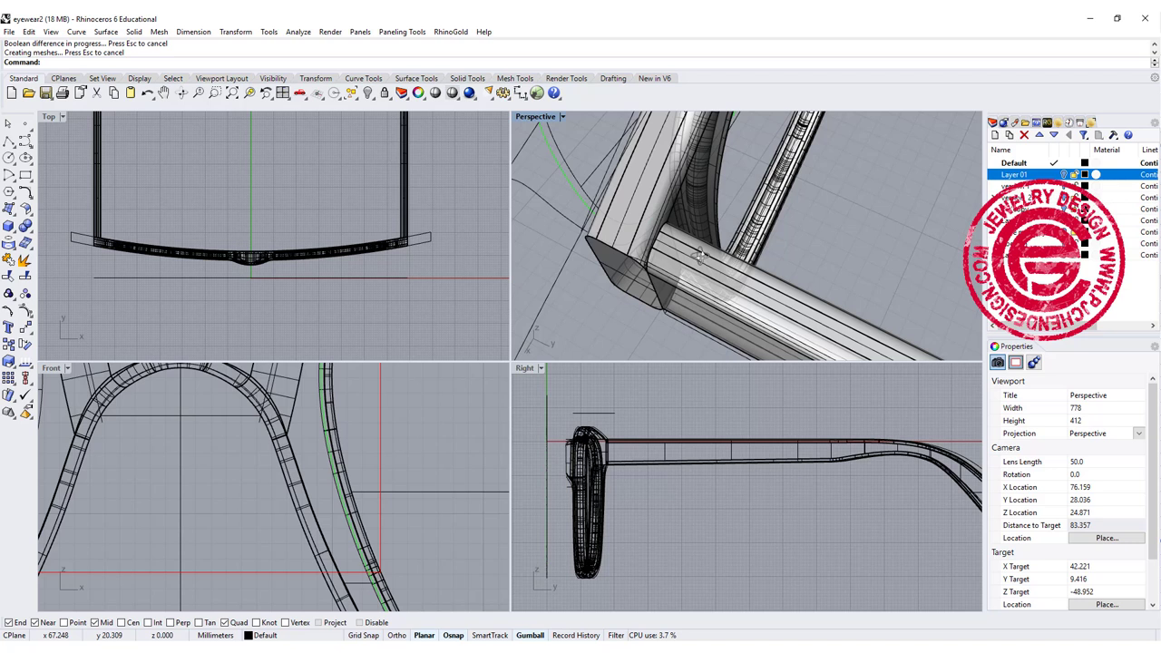
mouse_move(699, 255)
right_mouse_down()
mouse_move(771, 245)
mouse_move(699, 252)
right_mouse_up()
scroll(107, 236, "up", 12)
right_click_drag(140, 240, 199, 236)
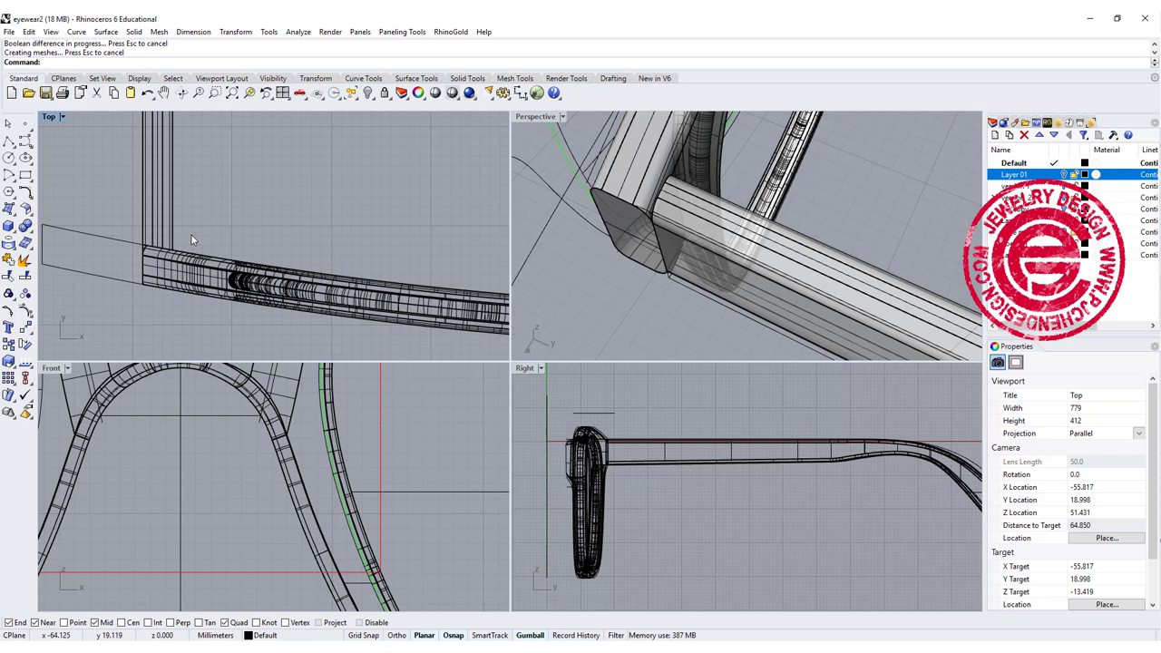
scroll(187, 223, "up", 2)
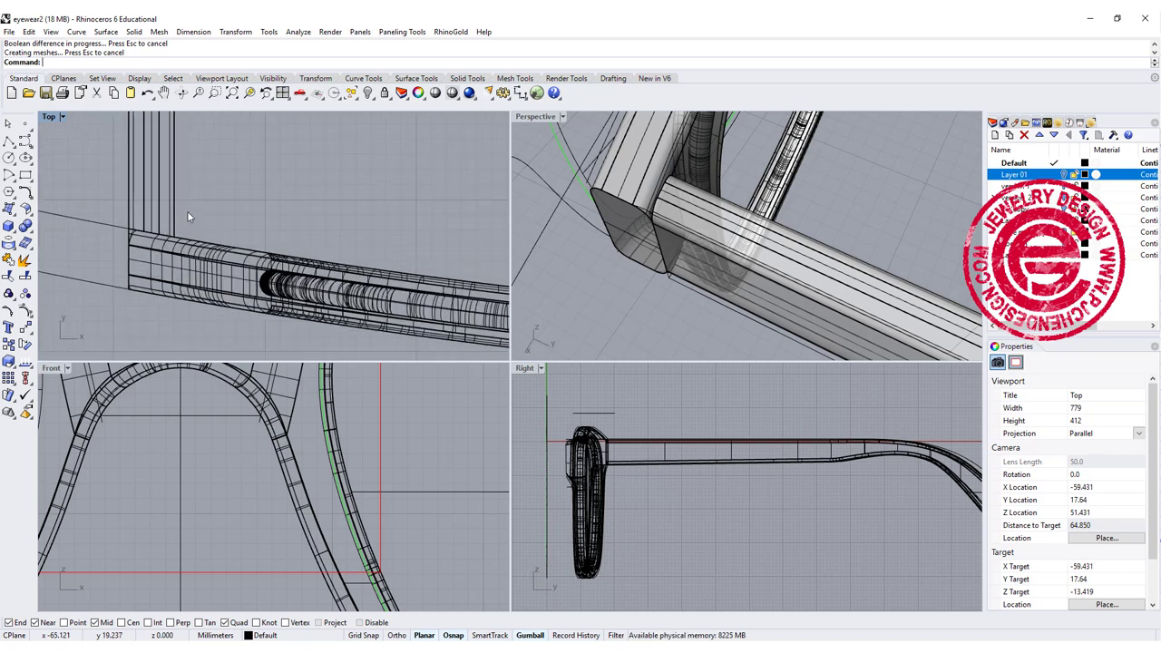
right_click_drag(187, 216, 207, 229)
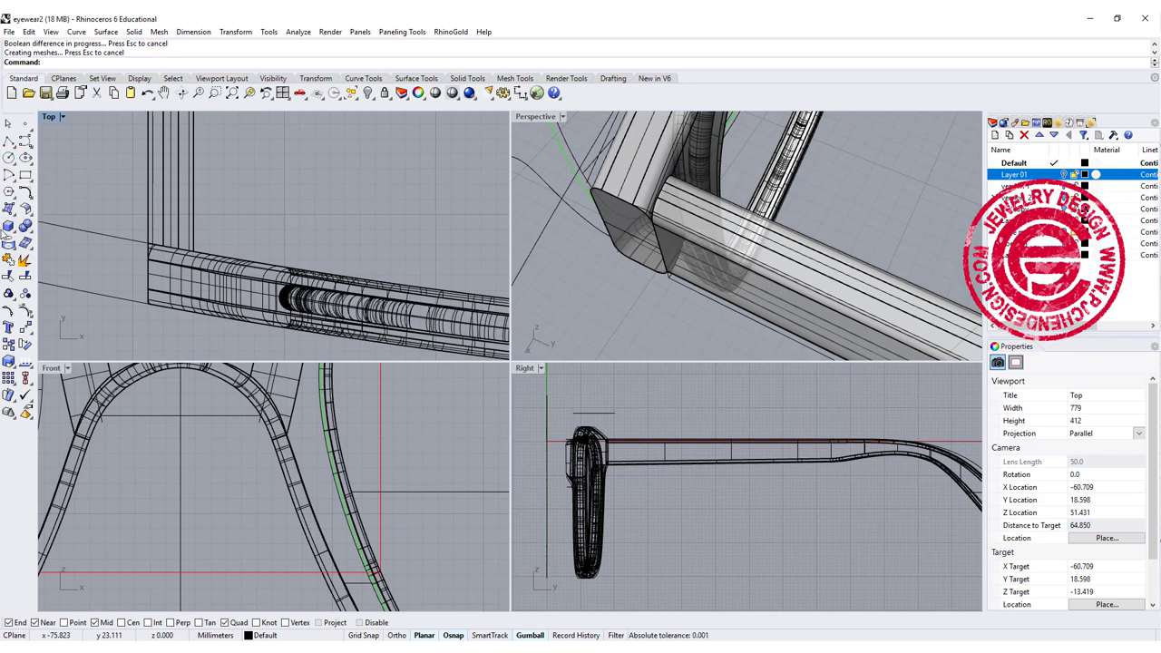
left_click(8, 226)
left_click(77, 230)
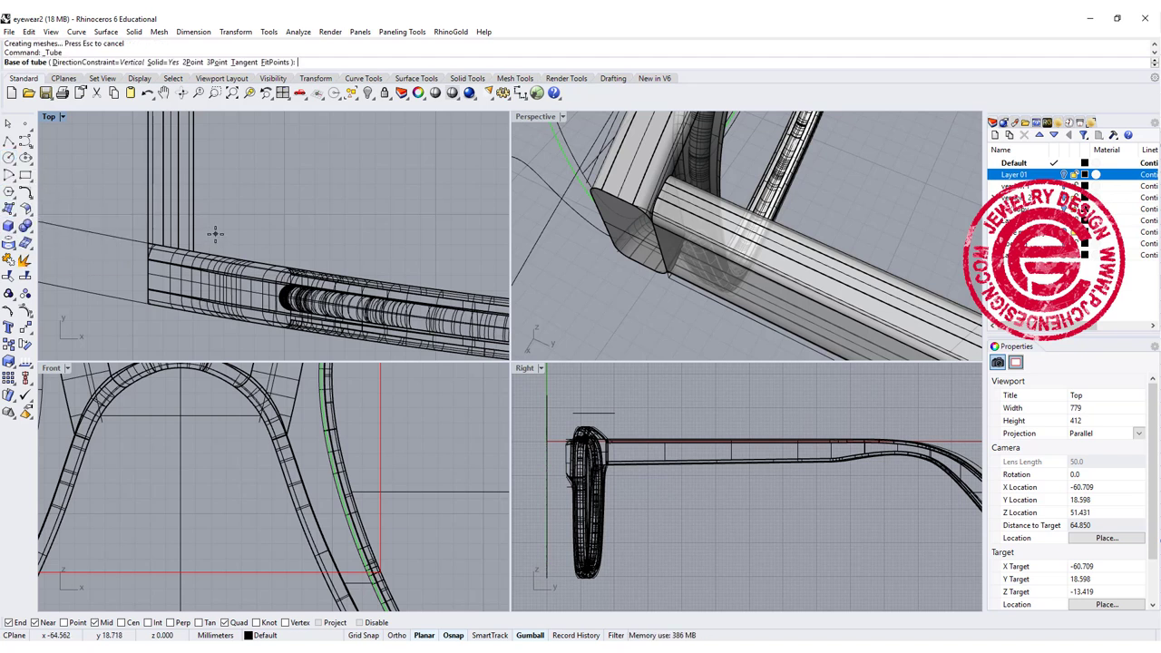
left_click(215, 234)
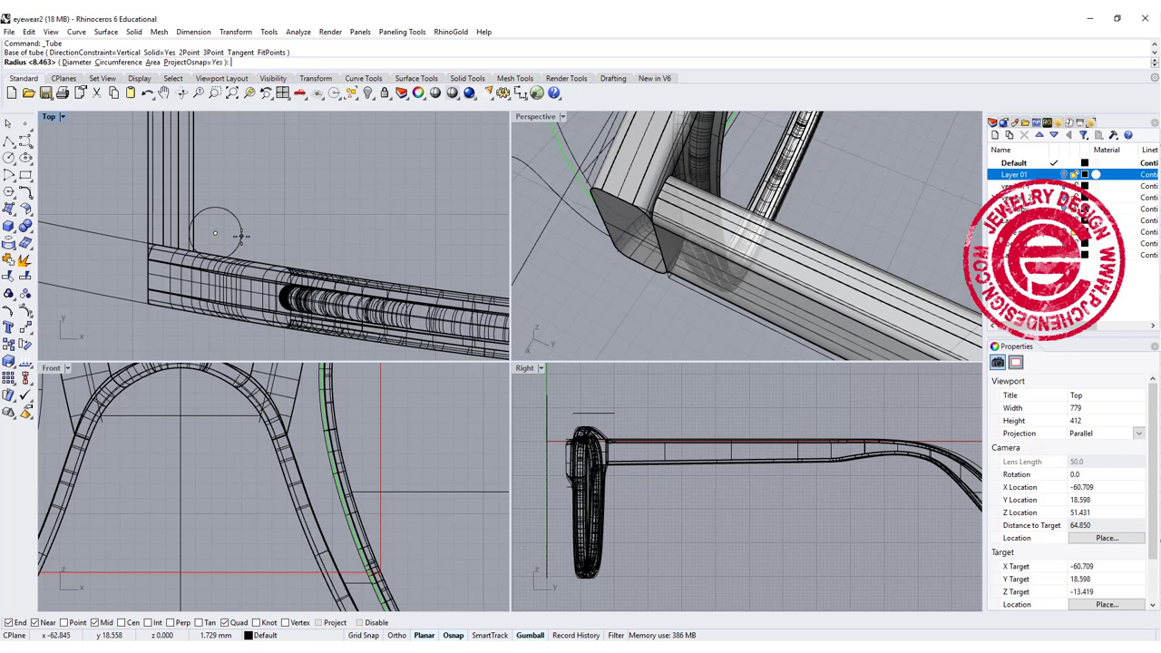
Step: Create a vertical solid tube with an outer radius of about 2.2 mm at the inner corner where the temple arm meets the frame
left_click(8, 225)
left_click(90, 245)
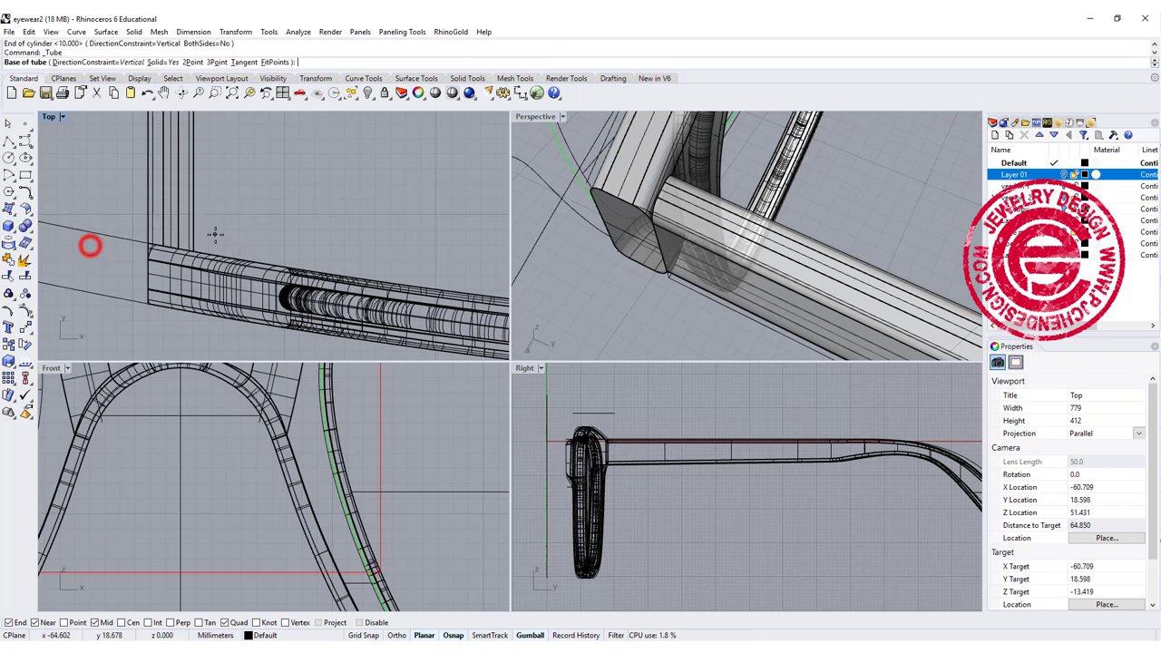
left_click(218, 233)
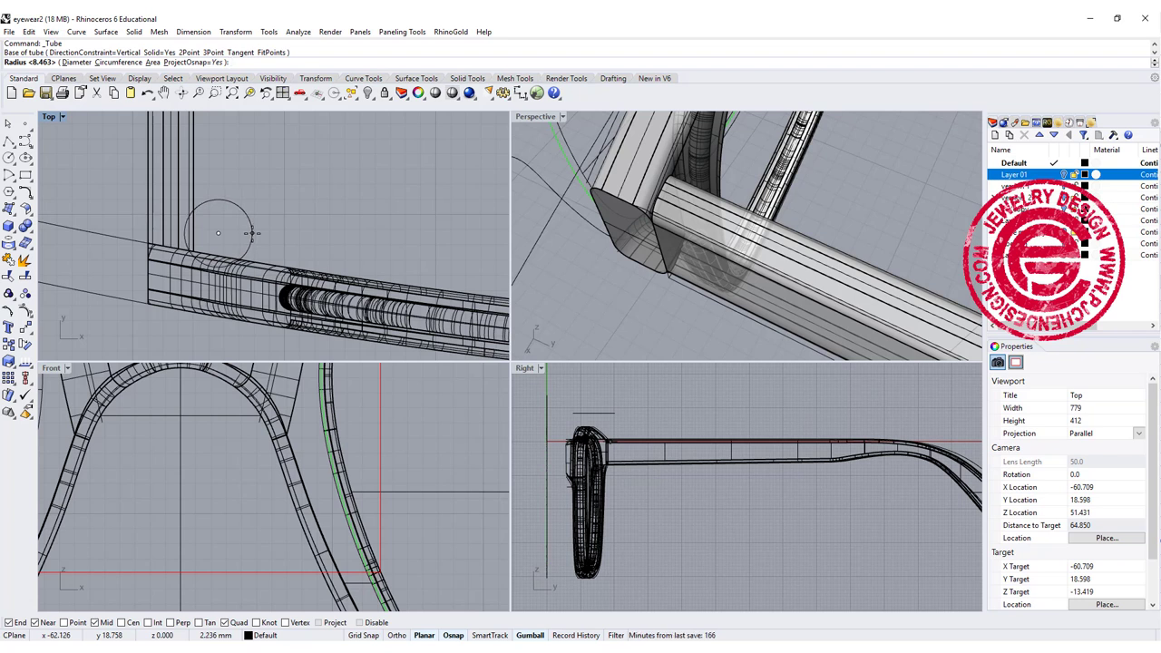
left_click(252, 233)
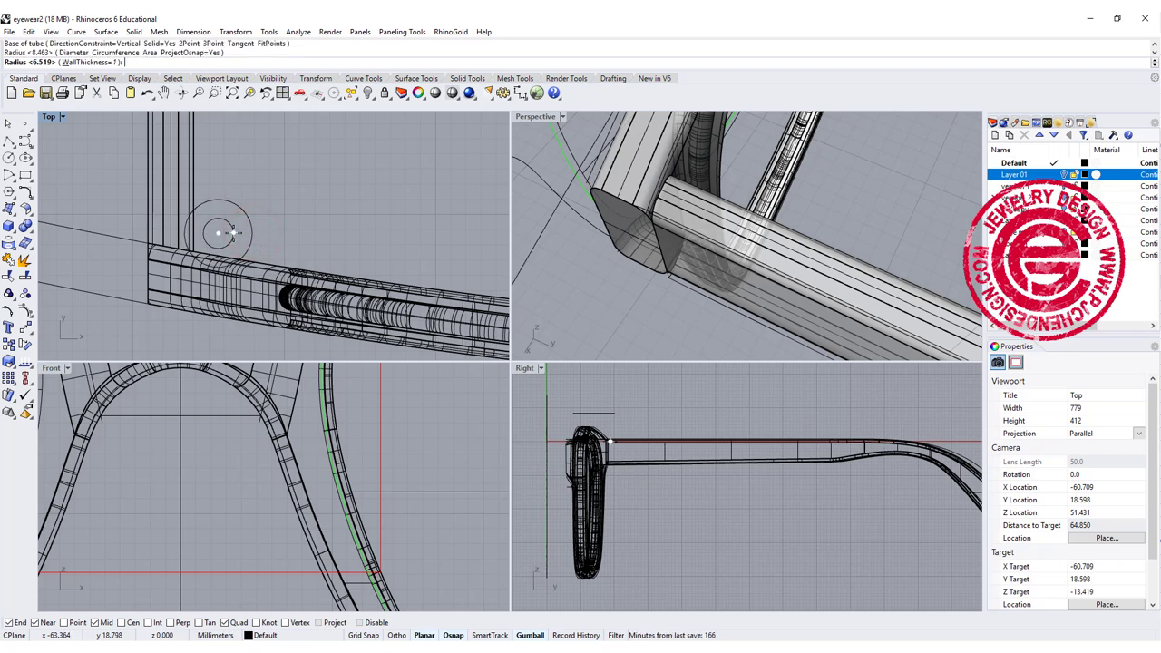
left_click(231, 232)
scroll(182, 481, "down", 5)
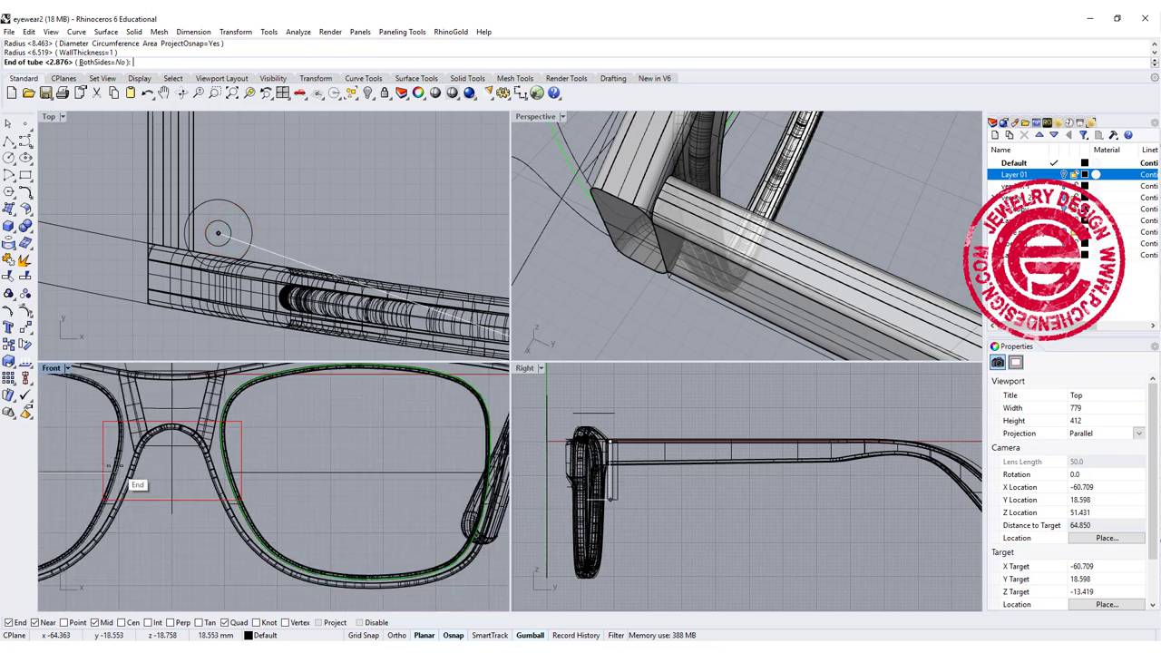
scroll(116, 466, "down", 1)
right_click_drag(108, 469, 299, 449)
right_click_drag(86, 433, 168, 490)
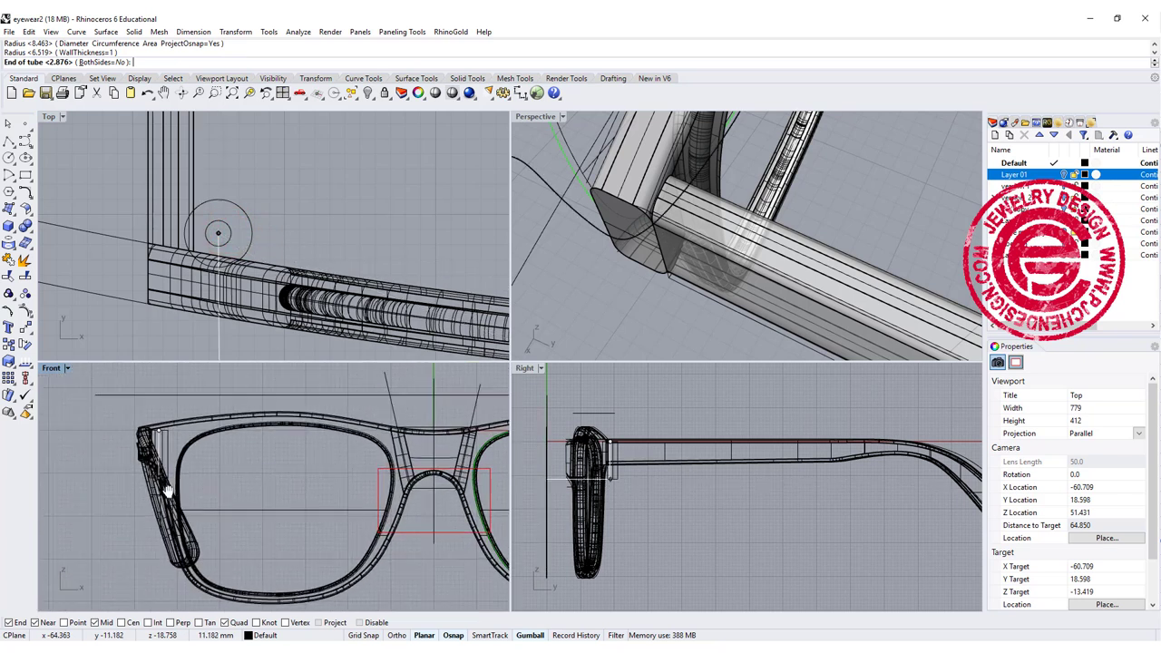
scroll(167, 489, "up", 5)
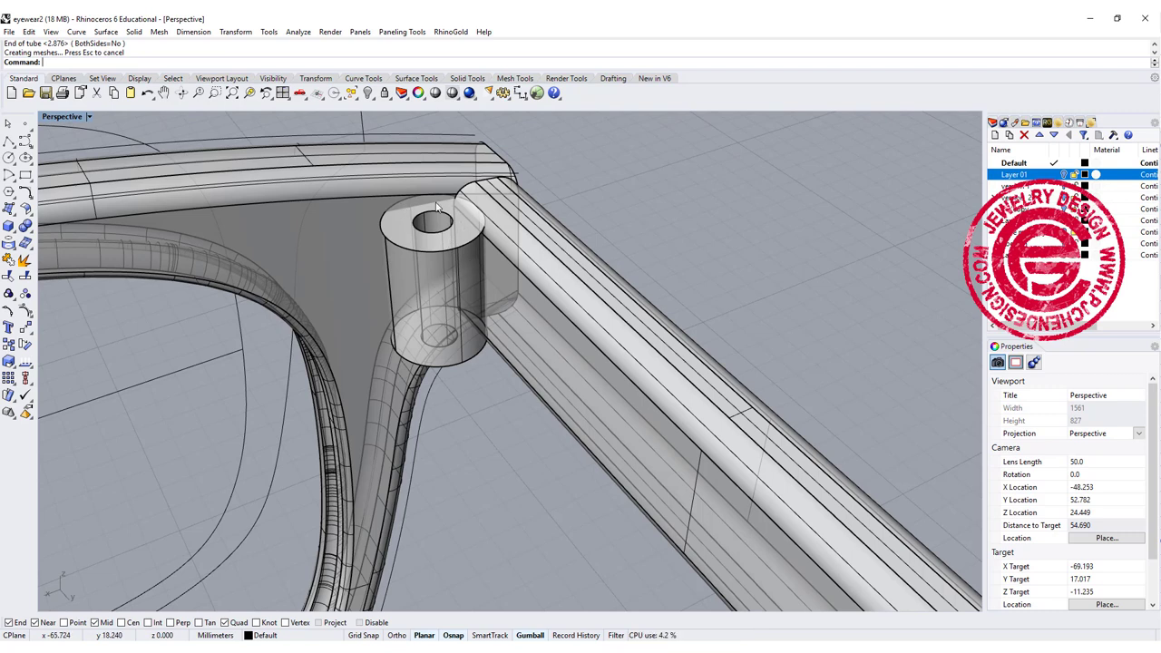
right_click_drag(503, 253, 461, 337)
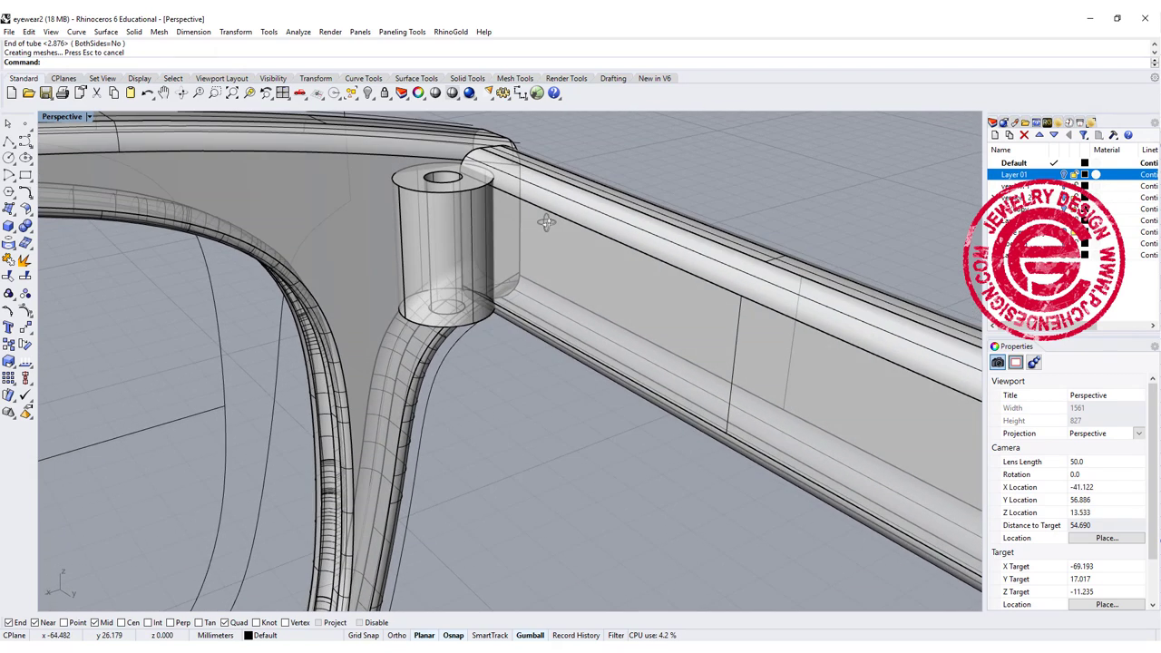
Step: Make a slightly smaller duplicate of the hinge tube by scaling a copy uniformly about its centre
left_click(245, 207)
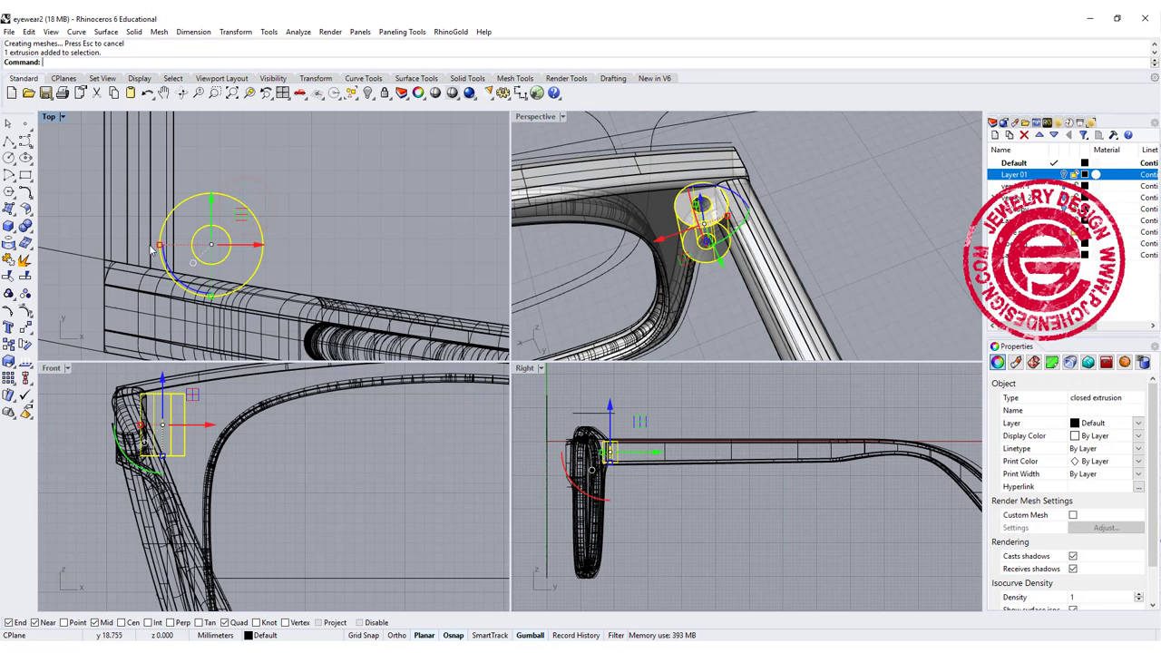
left_click_drag(159, 245, 184, 256)
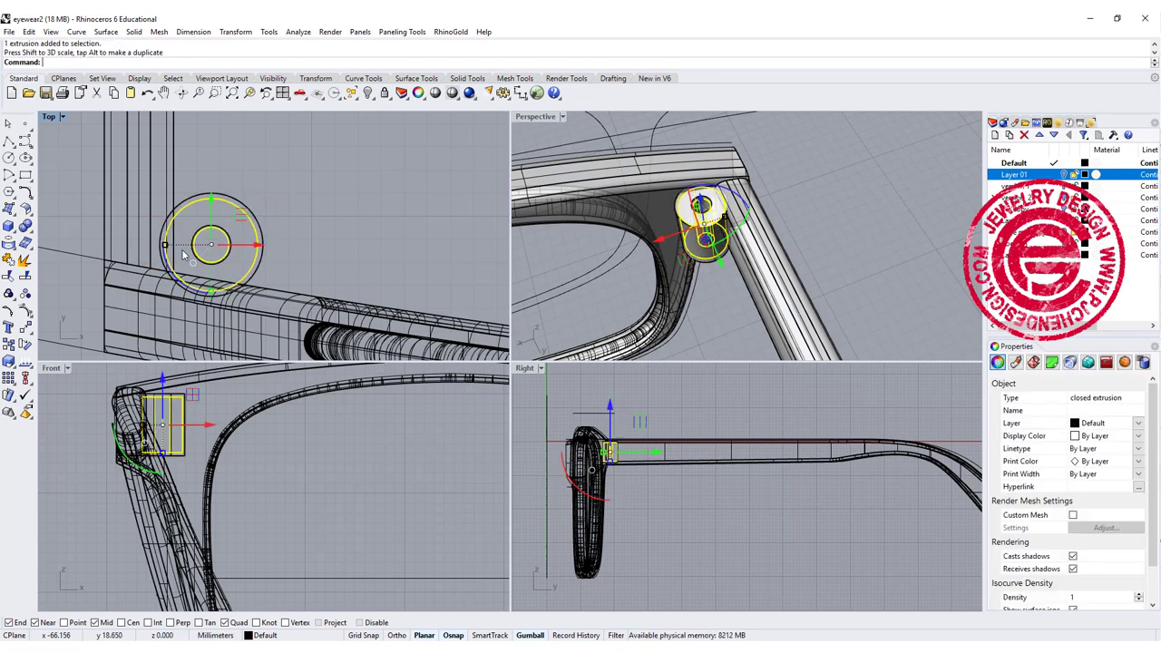
left_click(342, 225)
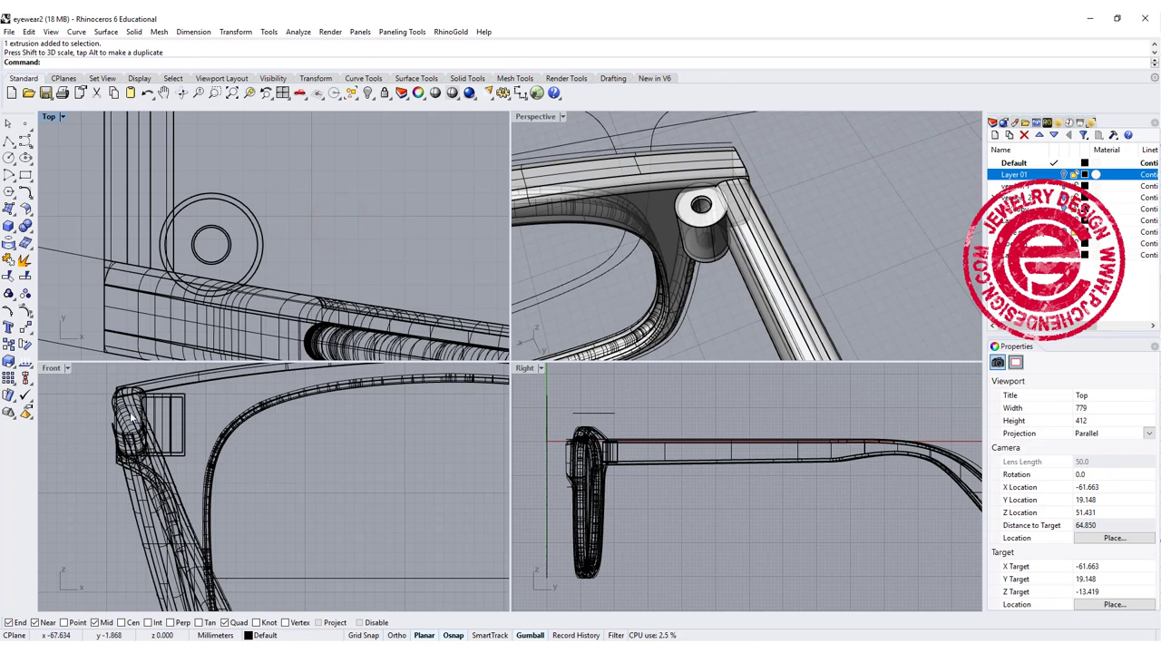
Step: Create a box around both nested hinge tubes in the Top view, with its base extending past the outer tube on all sides
scroll(94, 398, "up", 8)
left_click(8, 226)
left_click(137, 170)
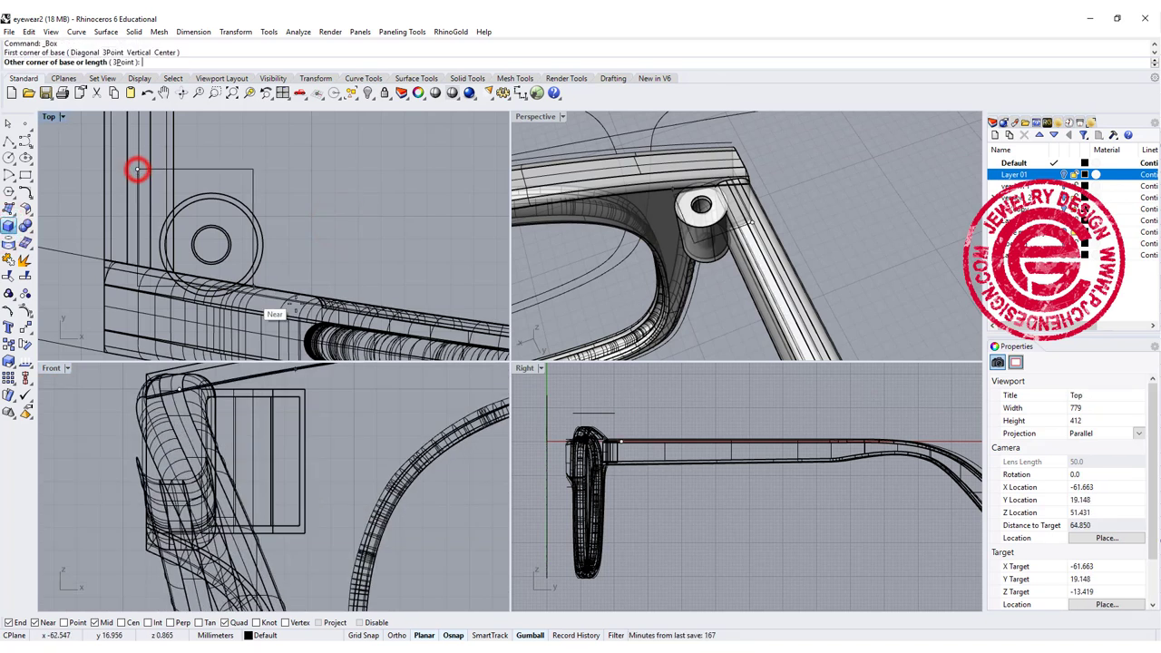
left_click(304, 330)
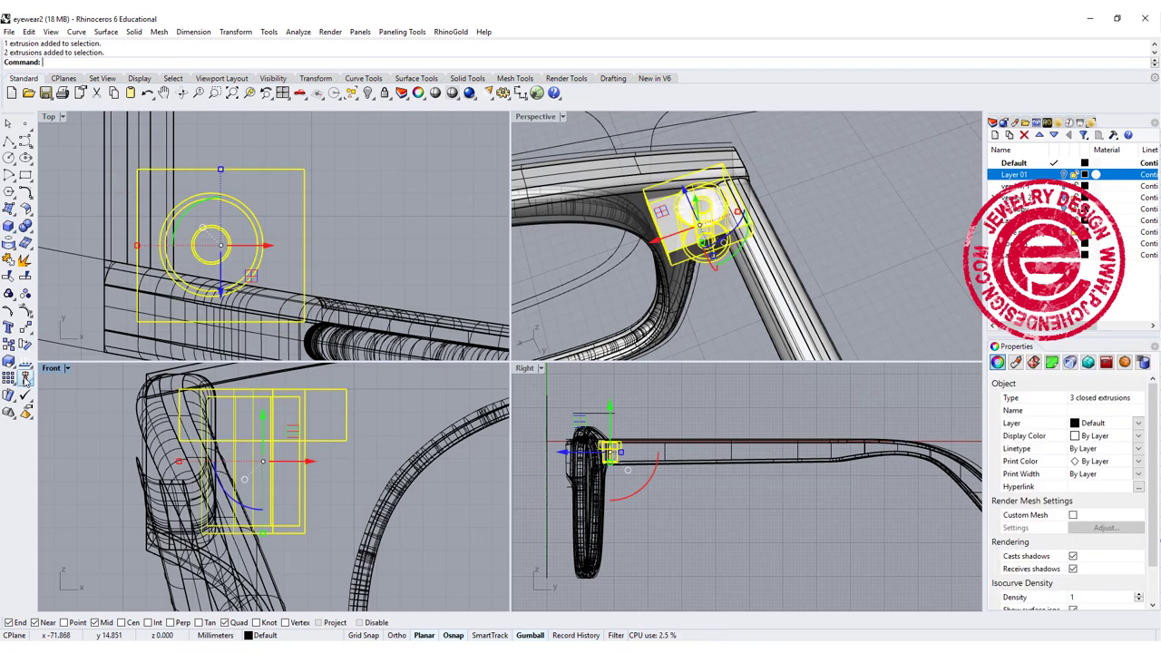
Step: Align the box and both hinge tubes to their horizontal centres in the Front view so the box sits at mid-height
left_click(25, 377)
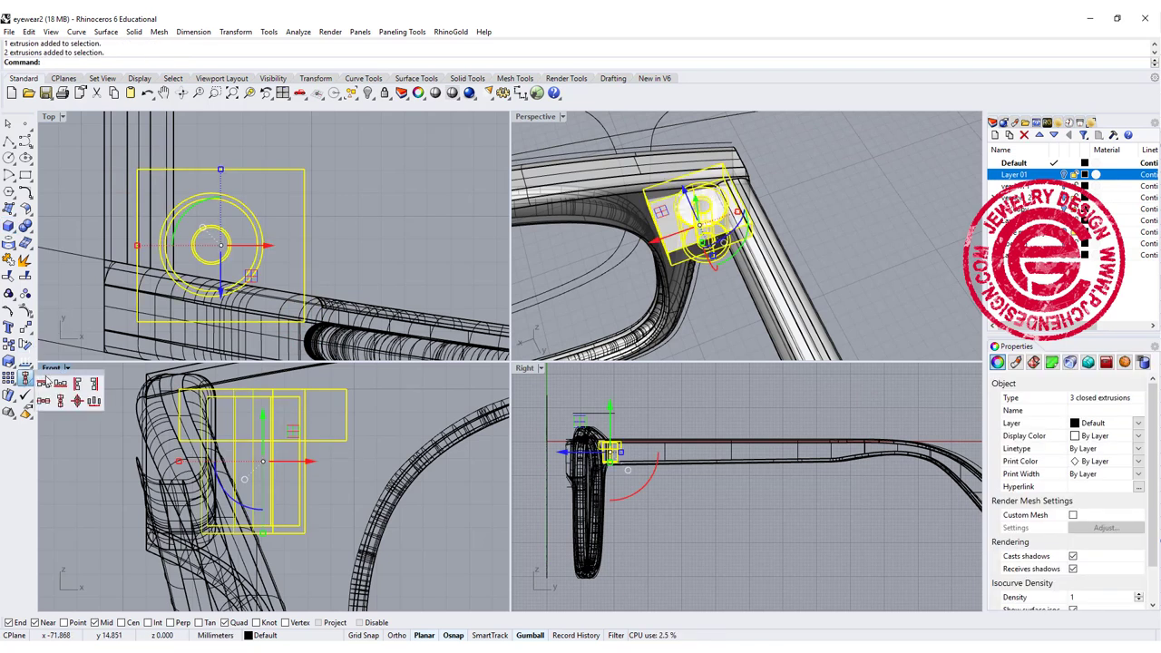
left_click(44, 400)
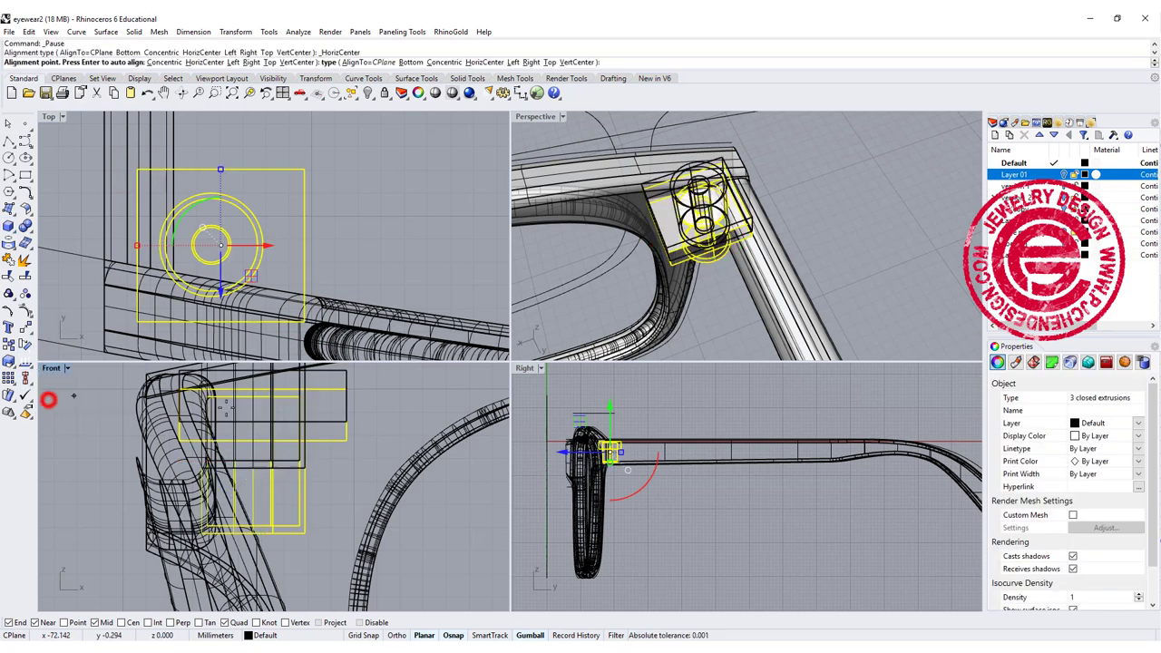
left_click(306, 455)
Step: Boolean split both nested hinge tubes with the box and delete the leftover box
left_click(27, 226)
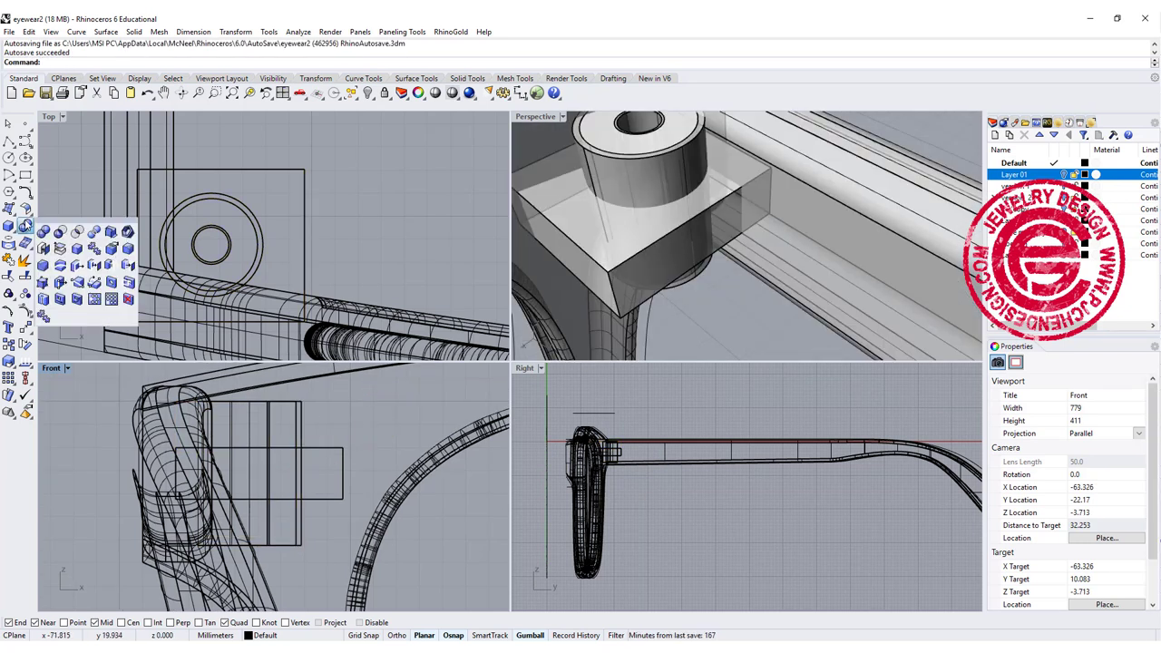
left_click(93, 232)
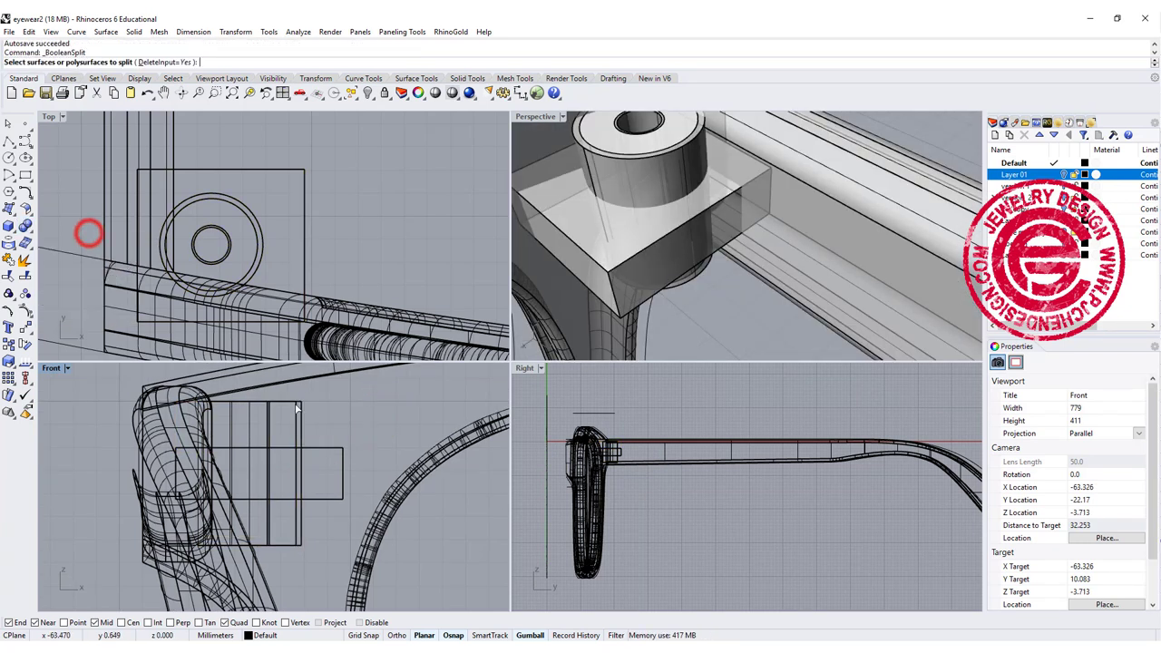
left_click_drag(260, 408, 256, 407)
key("Return")
left_click(344, 455)
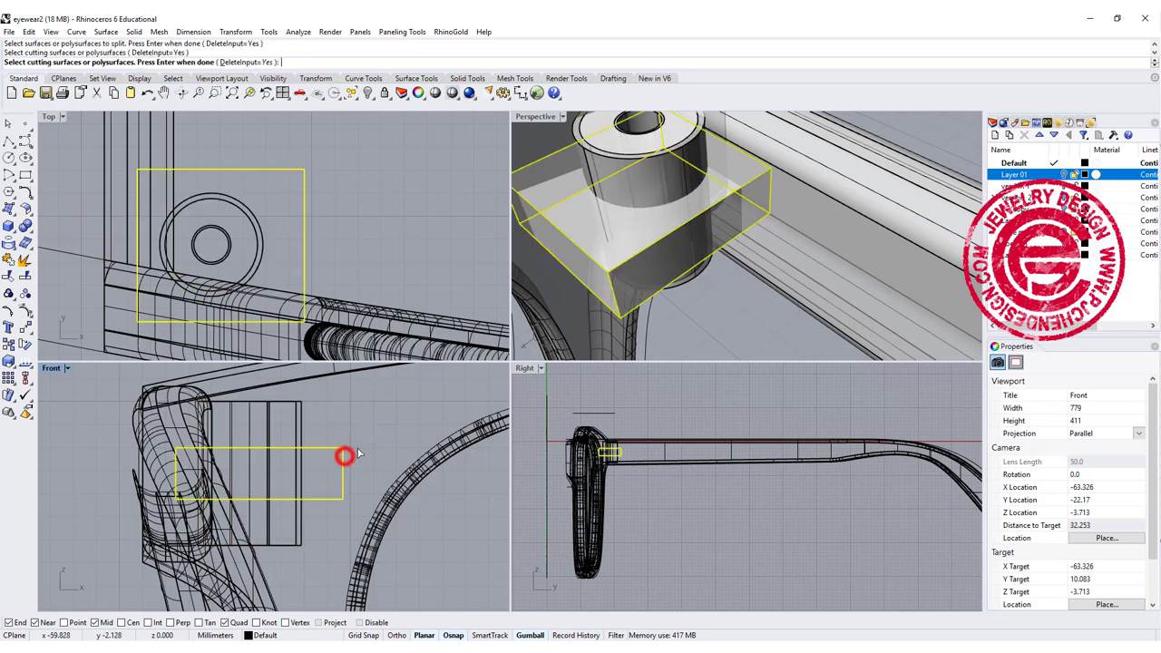
key("Return")
left_click(370, 420)
left_click_drag(355, 482, 336, 454)
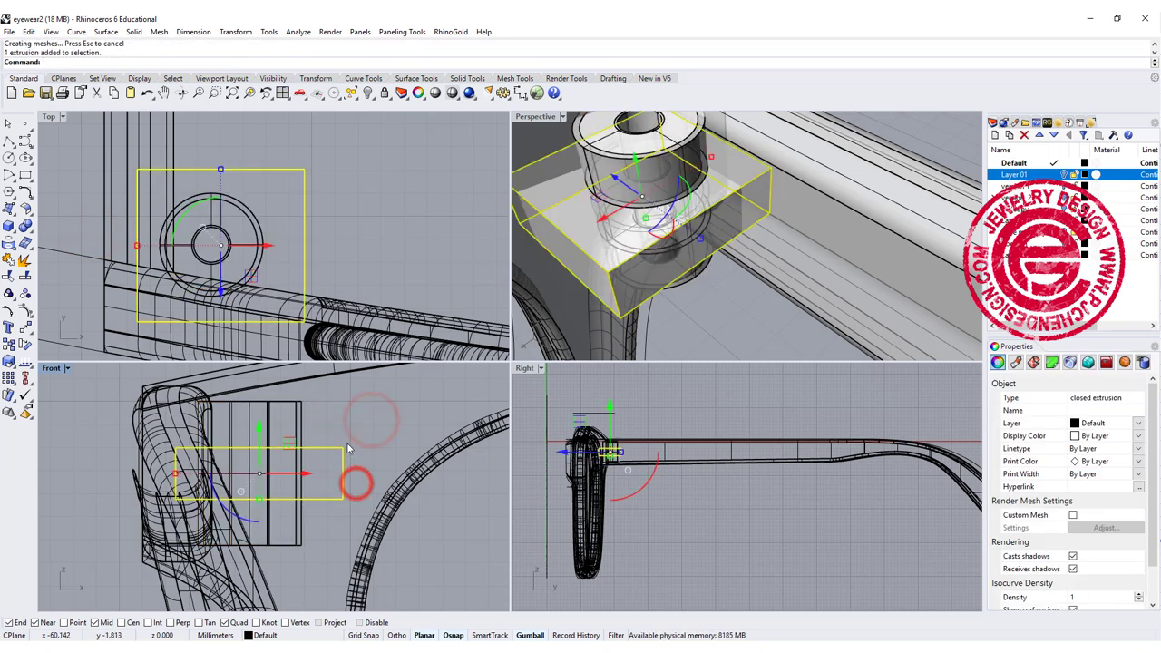
key("Delete")
left_click(334, 446)
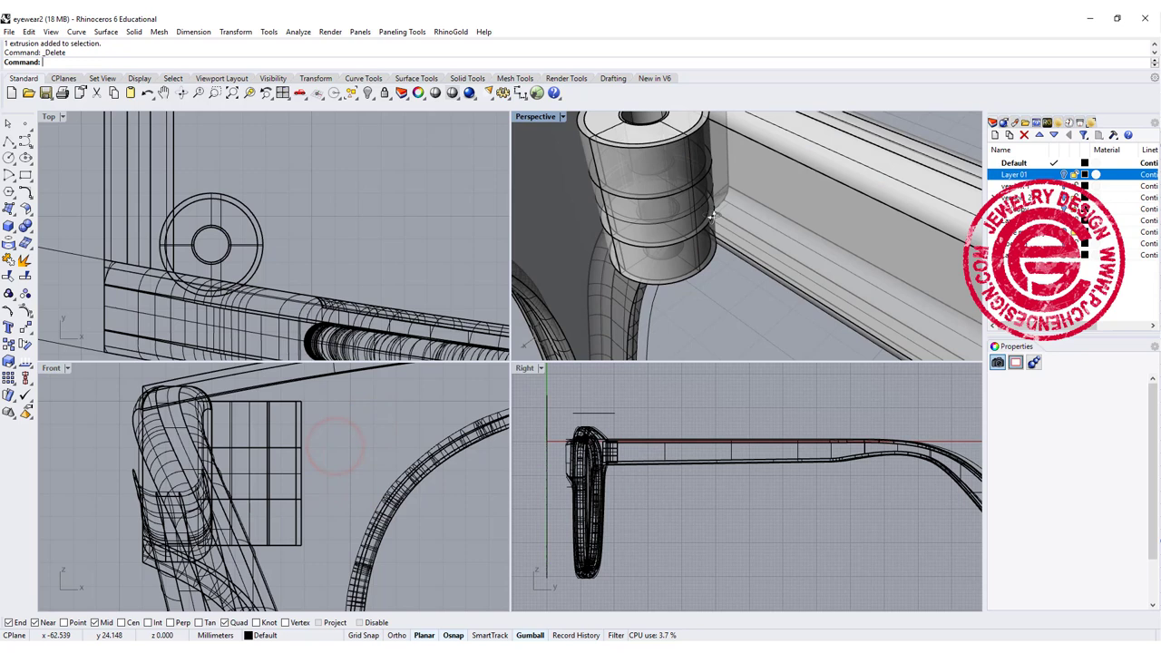
Step: Boolean union the upper and lower red inner hinge segments with the red frame
right_click_drag(599, 314, 535, 322)
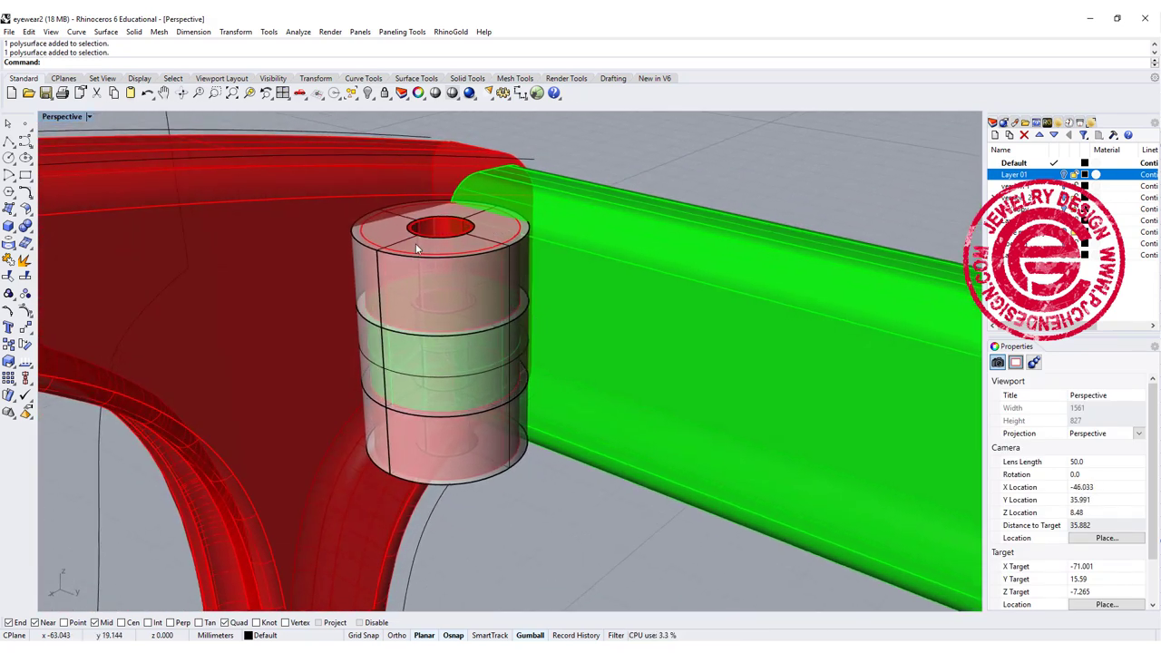
scroll(416, 248, "up", 5)
left_click(409, 272)
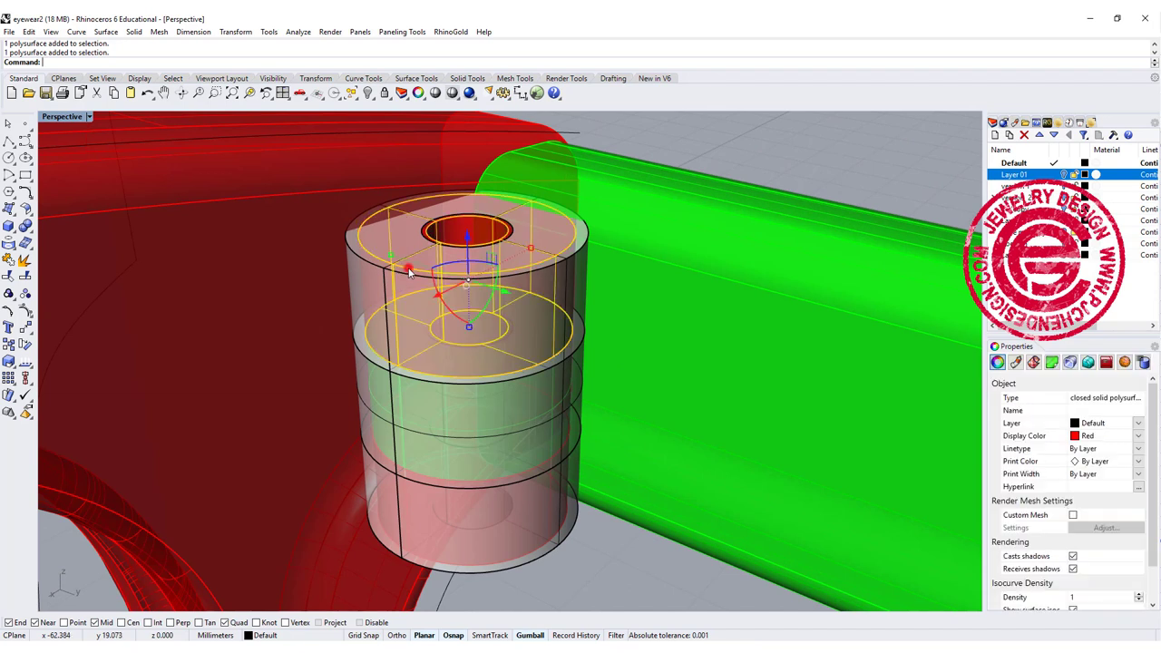
left_click(502, 561, "shift")
left_click(246, 251, "shift")
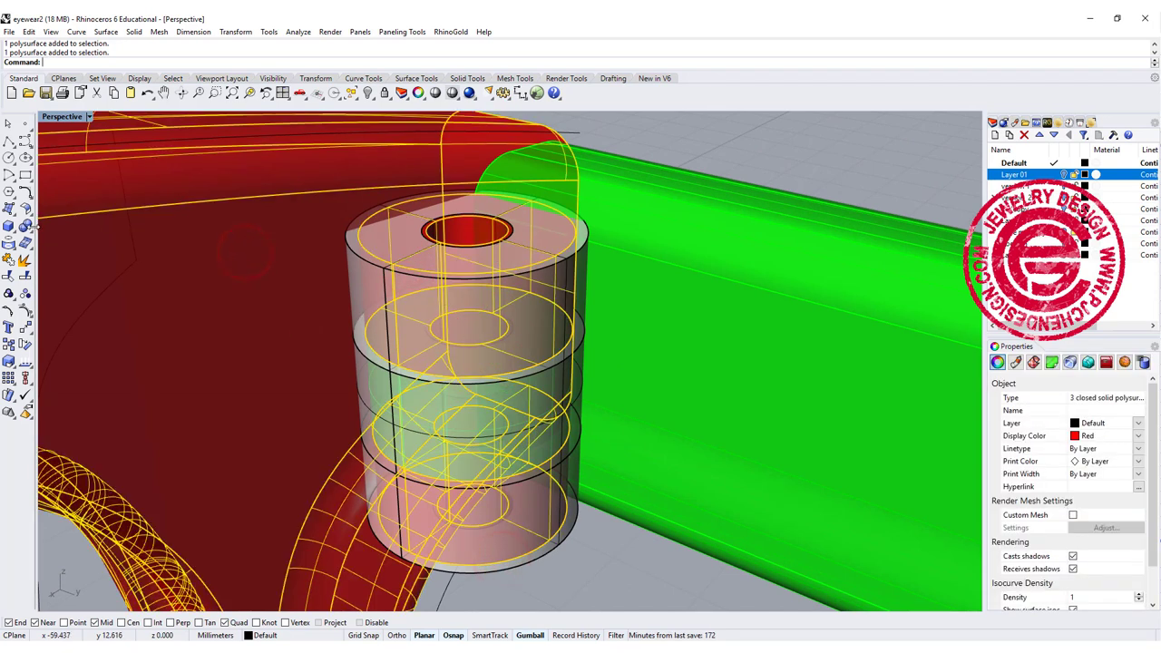
left_click(25, 226)
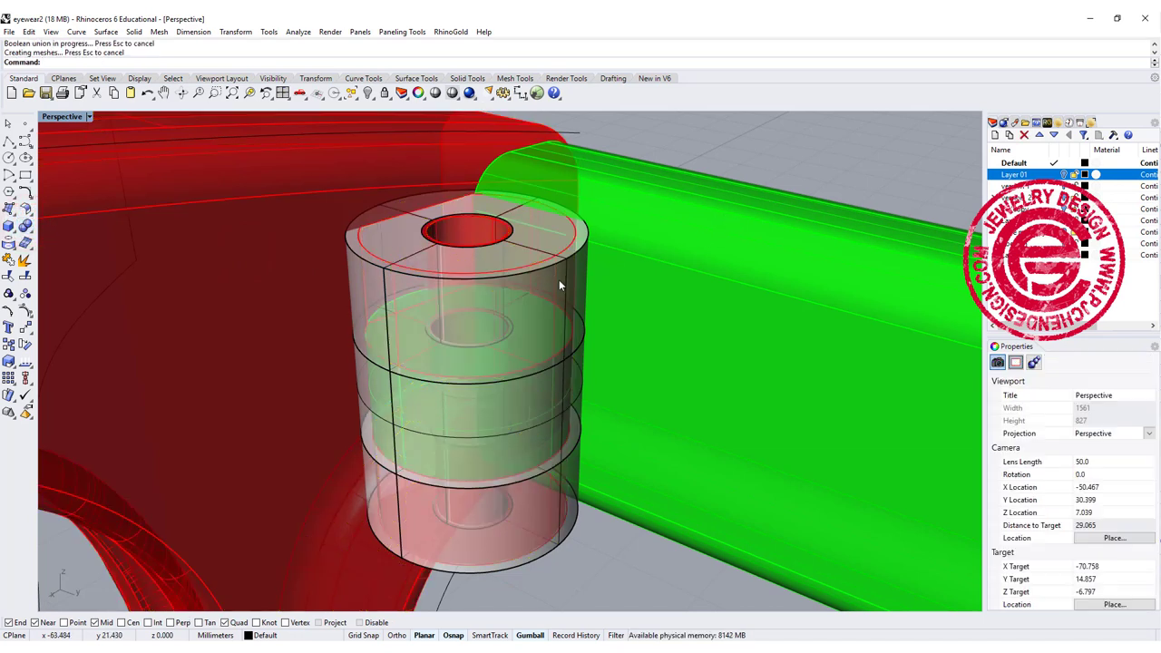
Step: Boolean subtract the upper and lower outer hinge segments from the green temple arm to create clearance
left_click(663, 335)
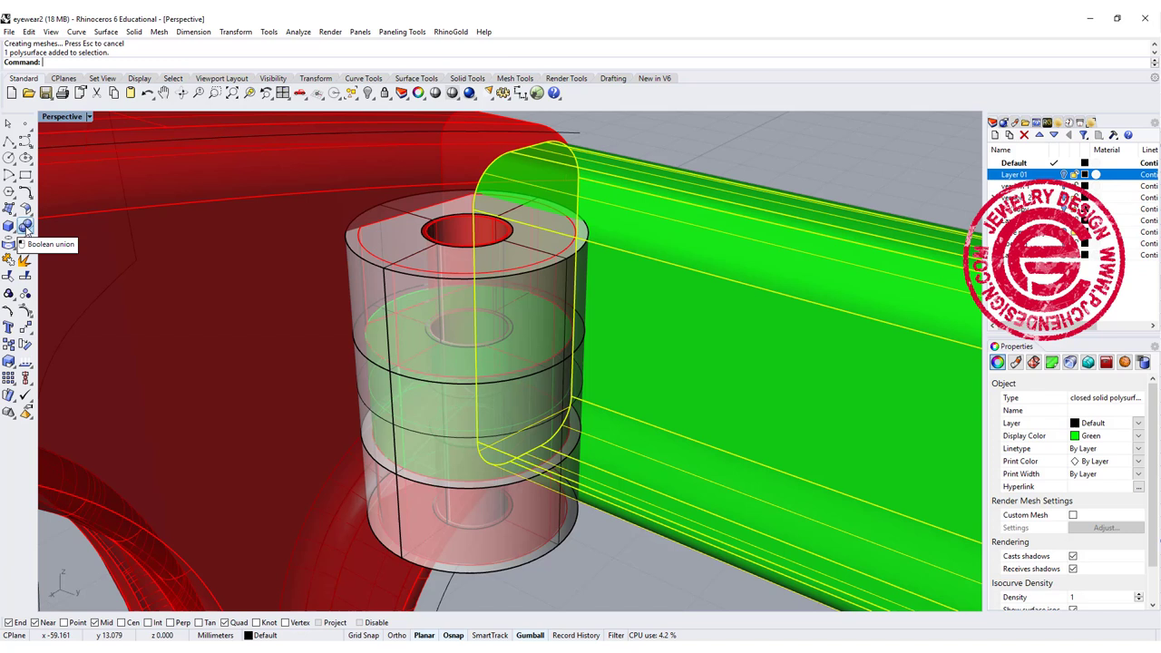
left_click(28, 229)
left_click(58, 233)
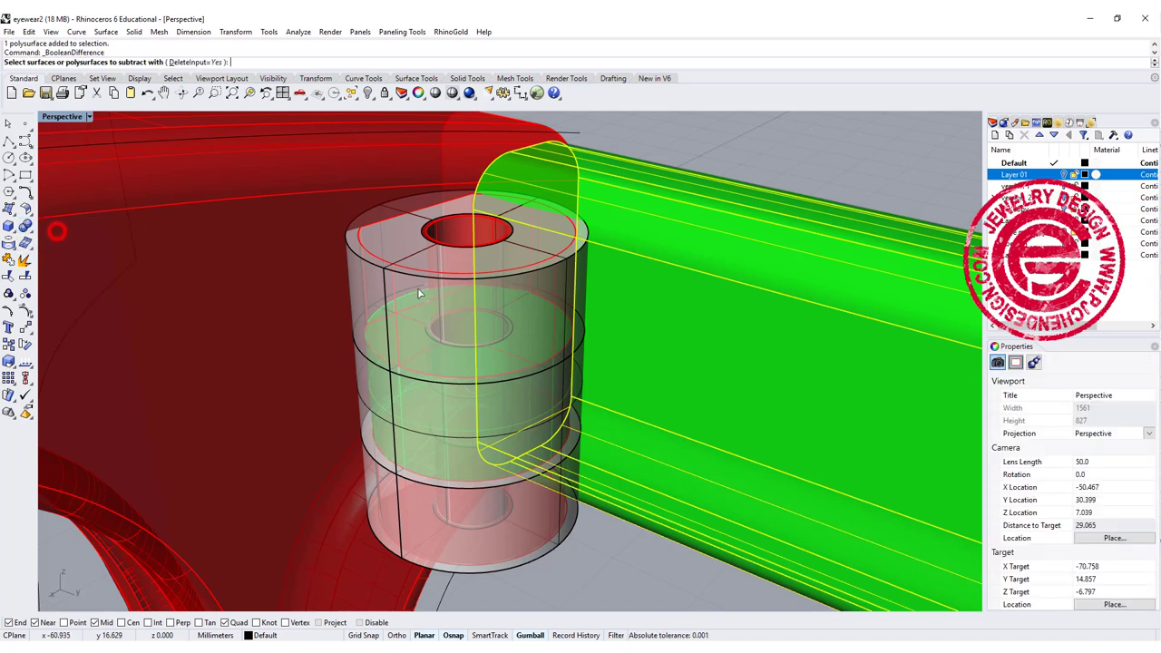
left_click(580, 246)
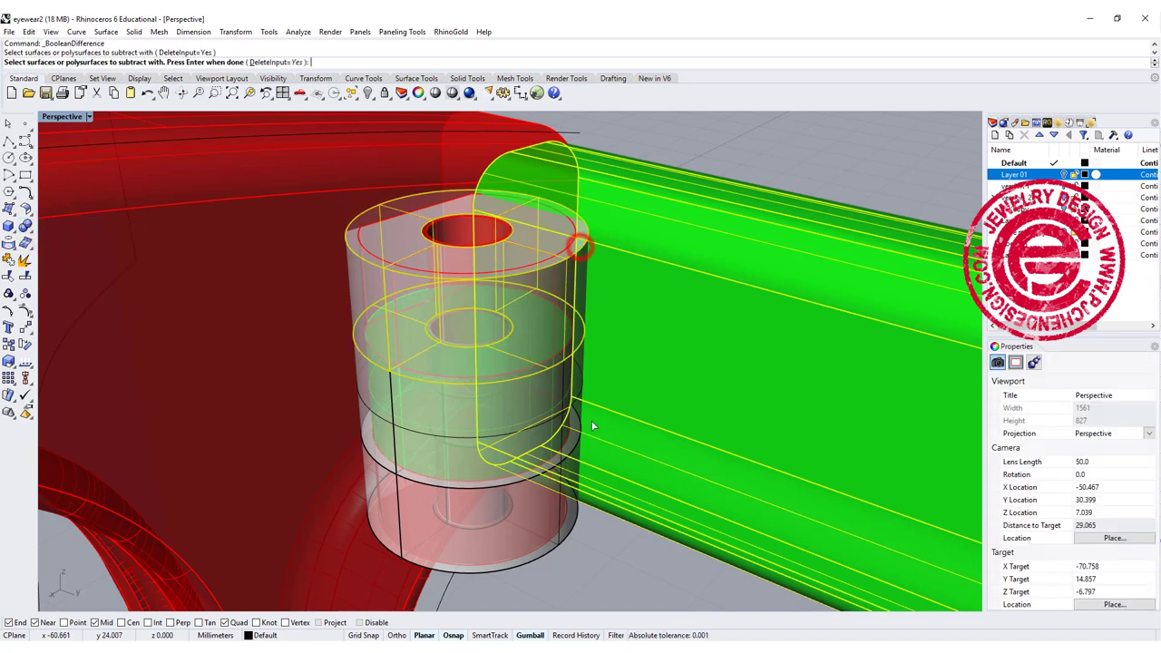
left_click(571, 530)
key("Return")
Step: Boolean subtract the middle outer hinge segment from the red frame
right_click_drag(653, 389, 706, 352)
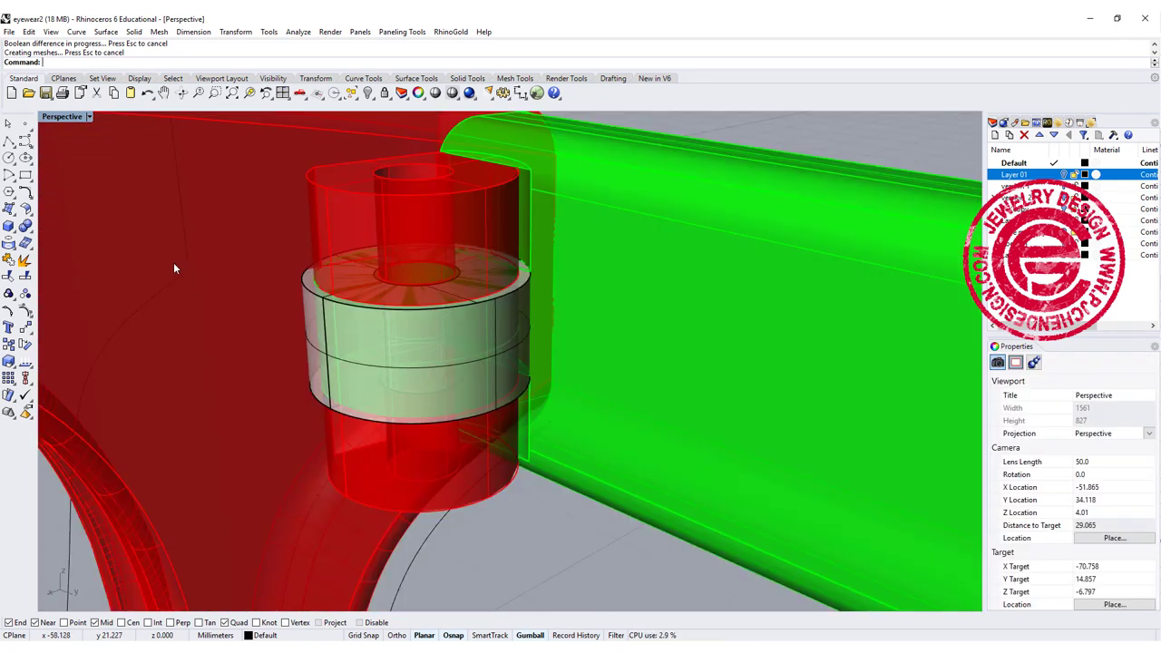
left_click(198, 290)
left_click(25, 227)
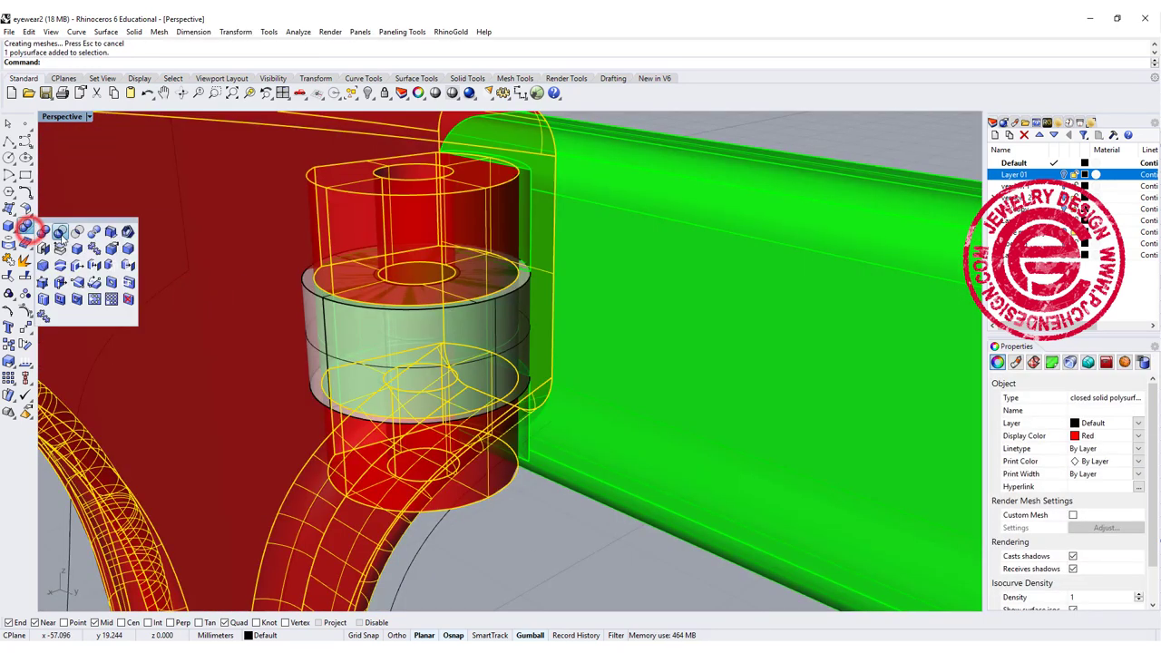
left_click(62, 236)
left_click(307, 317)
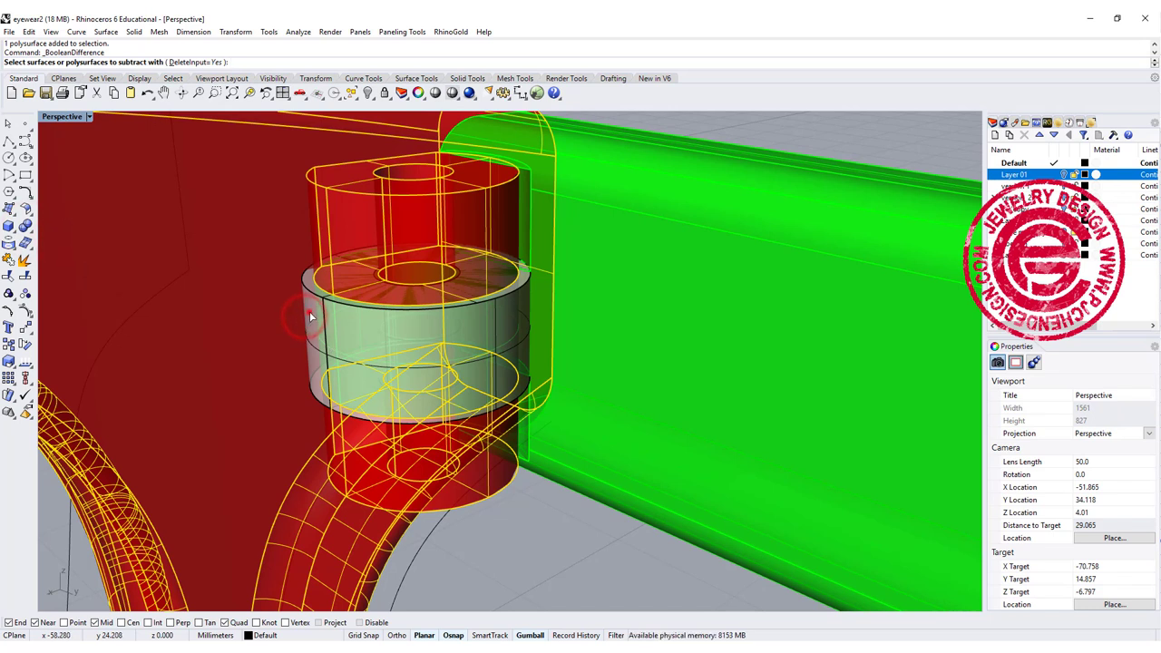
key("Return")
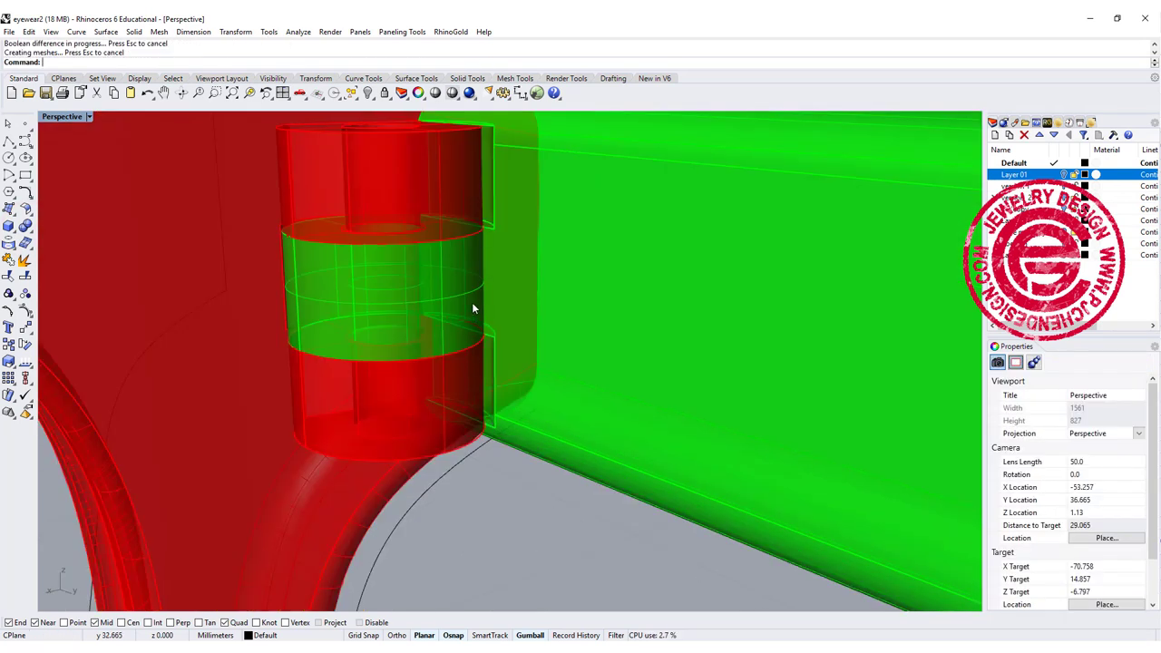
Step: Scale the green middle hinge segment down slightly in height to leave a small gap to its red neighbours
left_click(471, 302)
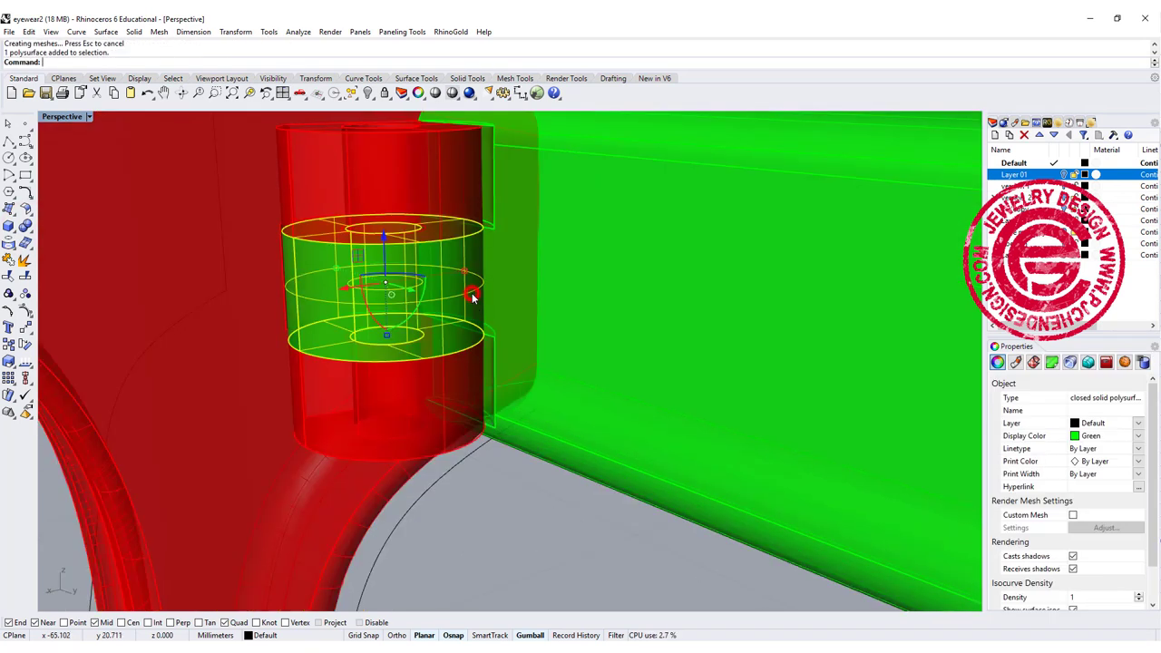
left_click(590, 293)
left_click(475, 525)
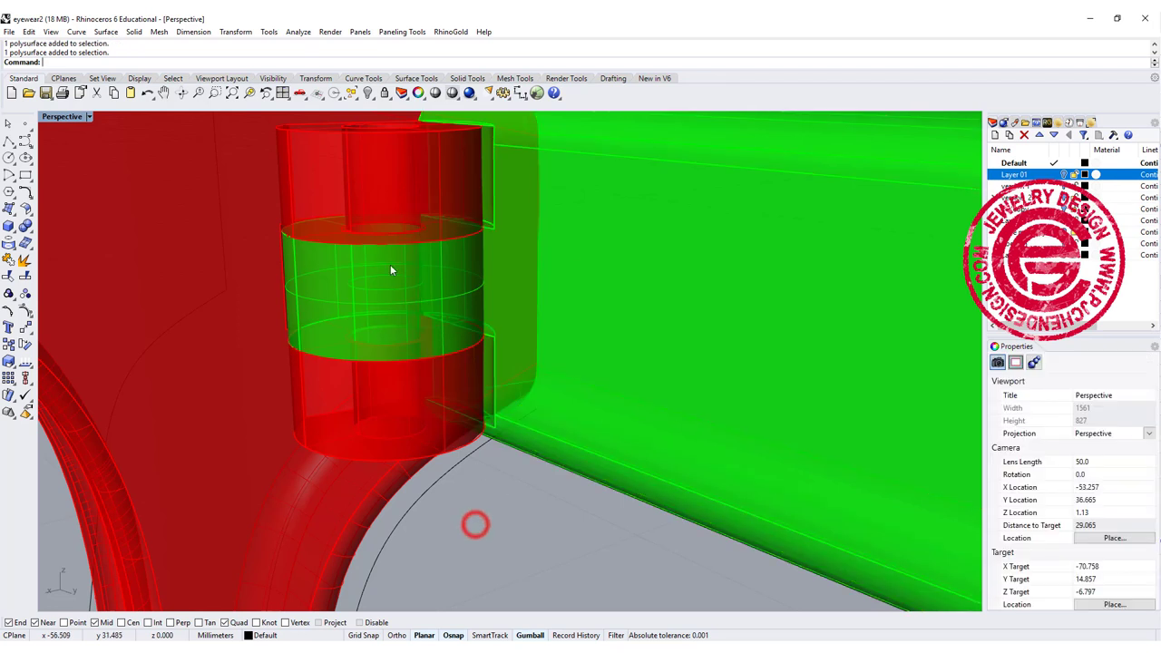
left_click(416, 304)
left_click(450, 339)
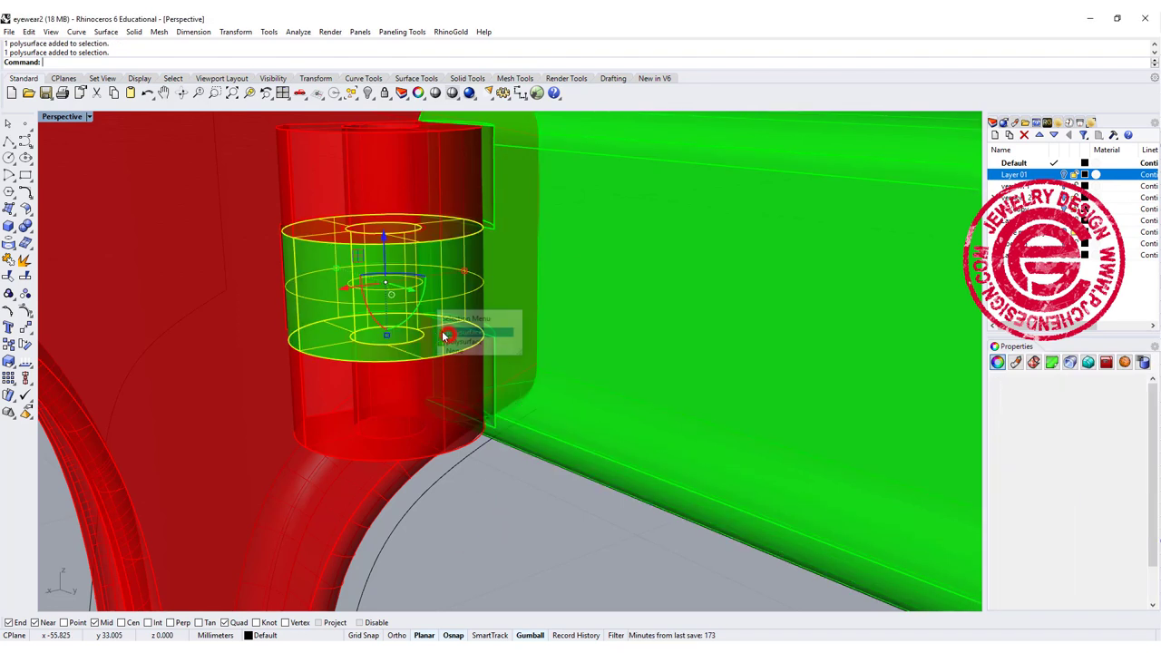
left_click(386, 337)
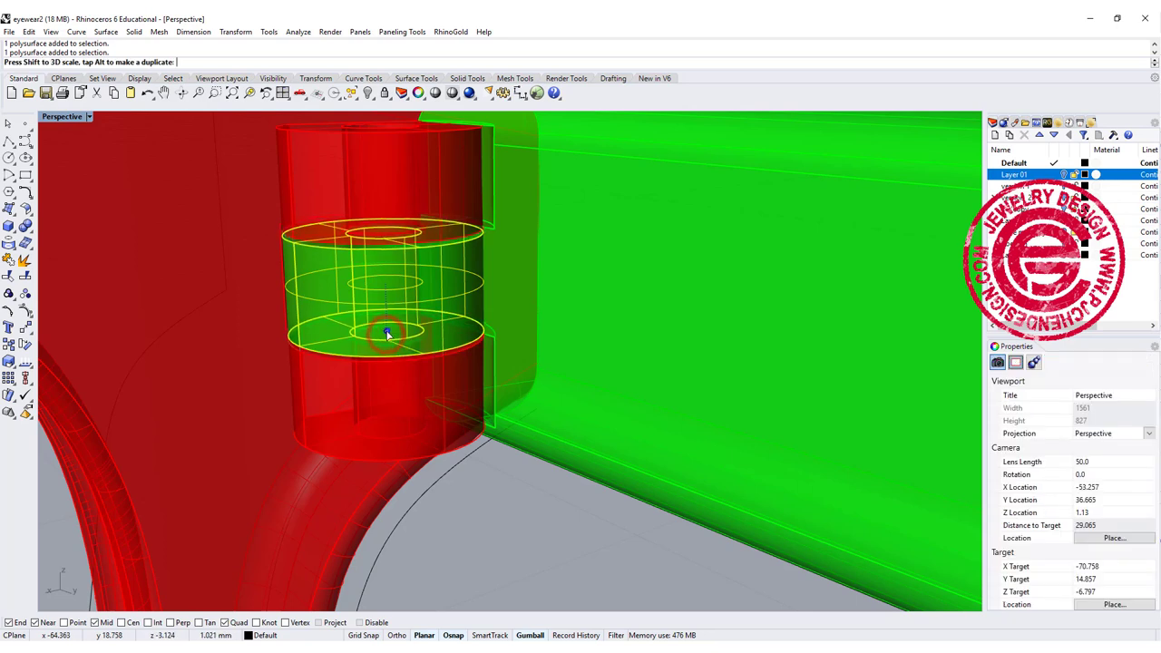
Step: Boolean union the green middle hinge segment with the green temple arm
left_click(590, 329, "shift")
left_click(26, 225)
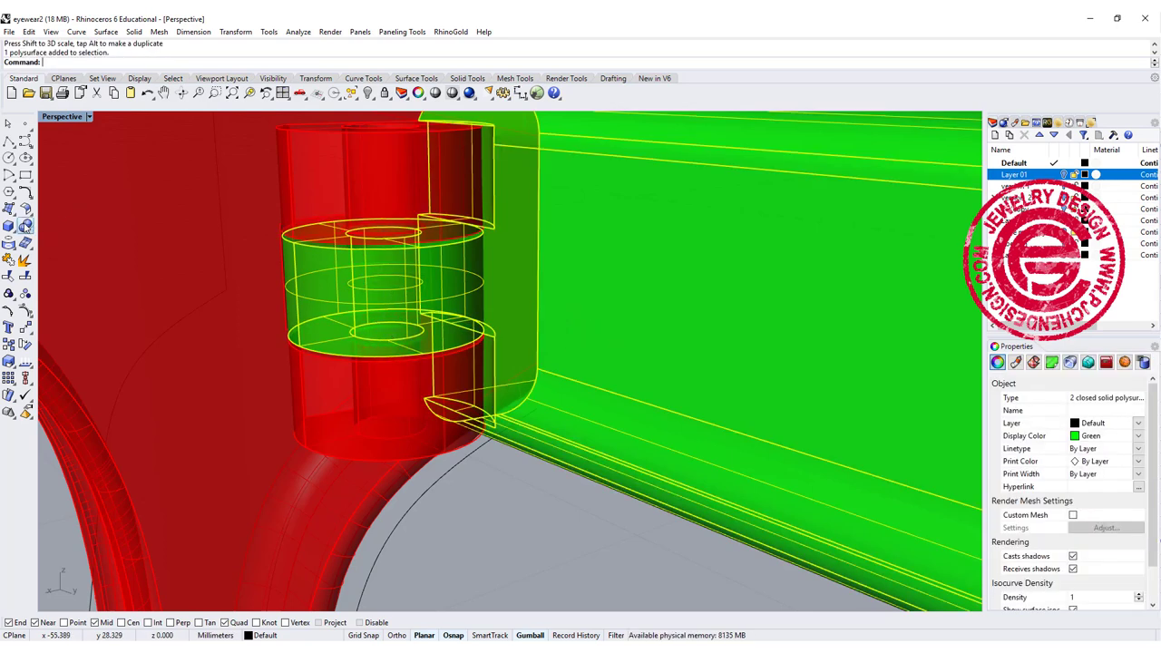
left_click(486, 514)
Step: Examine the clearances and joints of the finished barrel hinge from several angles
scroll(489, 246, "down", 4)
right_click_drag(489, 246, 315, 247)
scroll(505, 253, "up", 4)
right_click_drag(601, 319, 585, 315)
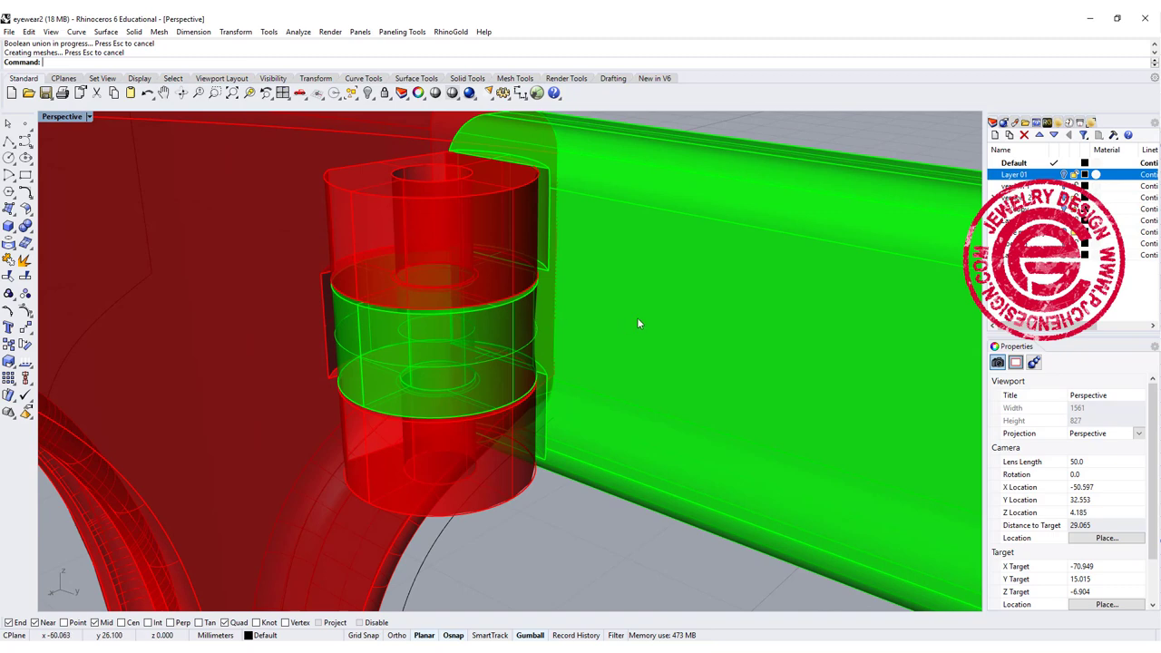
scroll(604, 319, "down", 11)
scroll(604, 319, "up", 7)
Step: Examine the complete eyewear, including the oval stud at the temple corner, from close up and from around the frame
right_click_drag(634, 287, 609, 296)
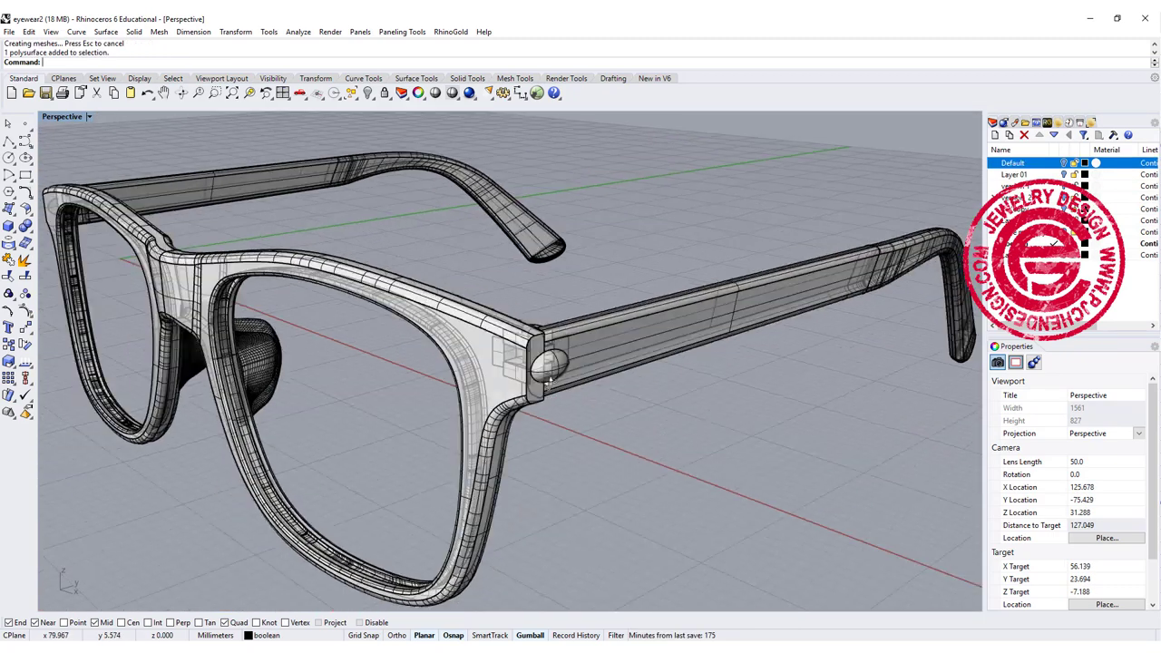
scroll(508, 345, "up", 5)
right_click_drag(508, 345, 561, 358)
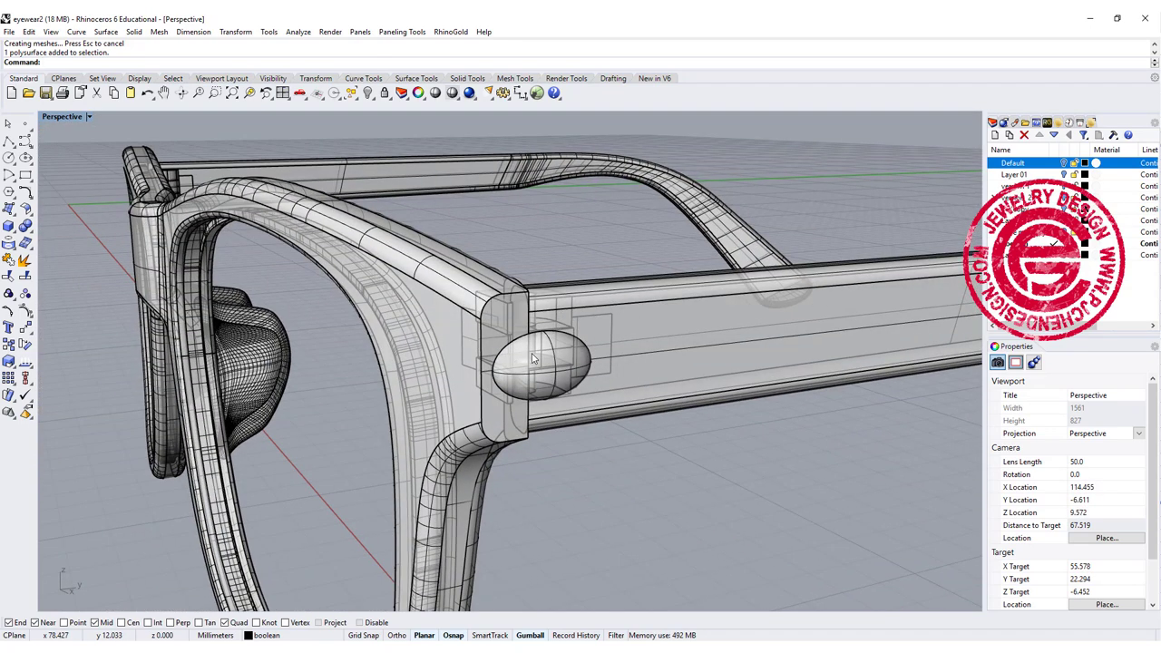
scroll(531, 358, "down", 8)
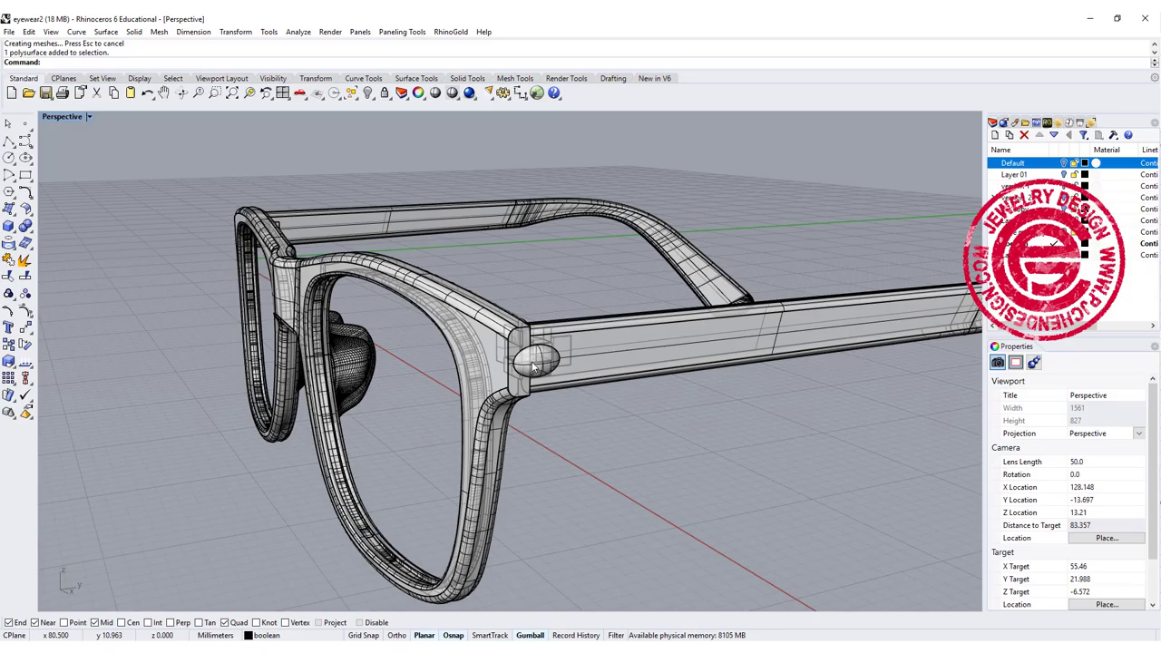
right_click_drag(532, 359, 611, 417)
scroll(482, 389, "down", 3)
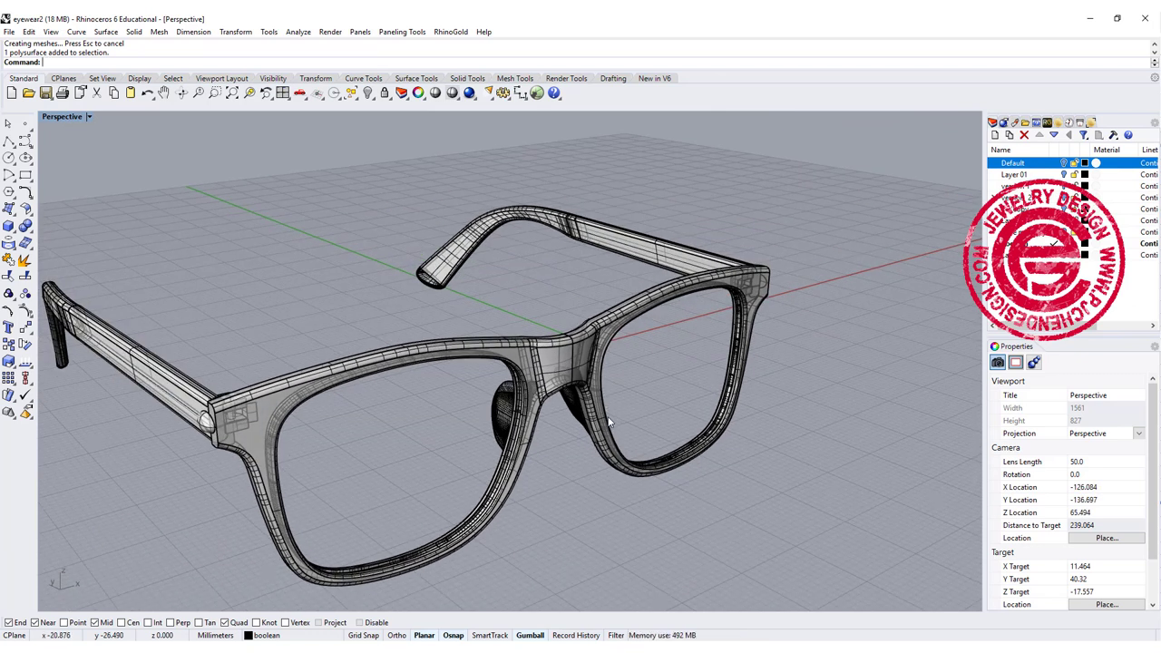
right_click_drag(787, 447, 786, 367)
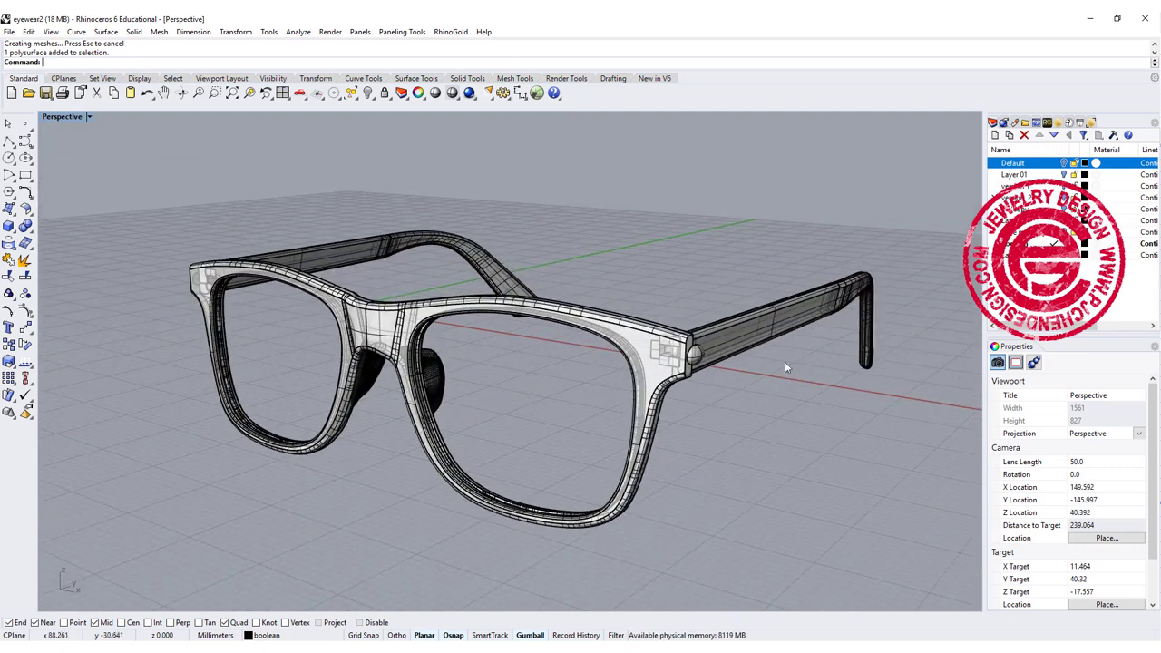